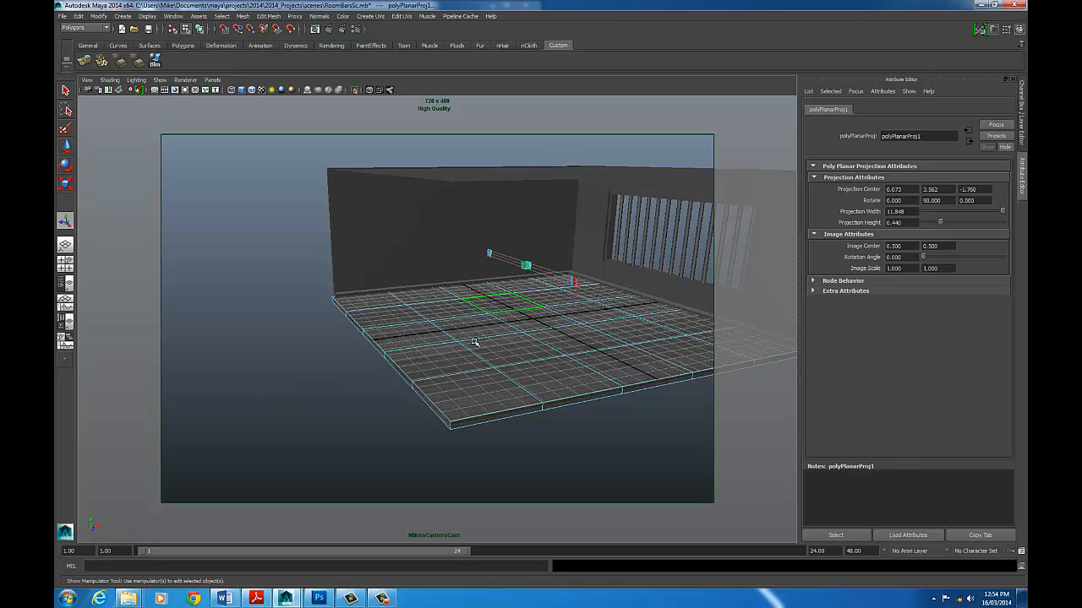
Resize the floor's planar projection to about 8.35 wide and 6.36 high
left_click_drag(478, 316, 511, 342, "alt")
right_click_drag(511, 342, 614, 309, "alt")
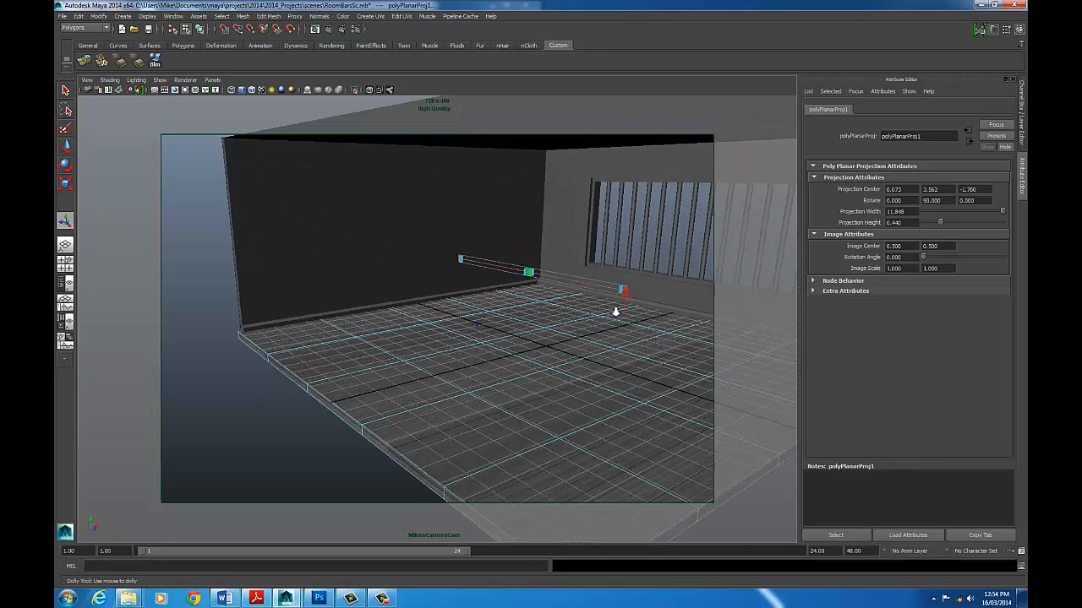
left_click_drag(613, 309, 529, 340, "alt")
right_click_drag(529, 341, 598, 288, "alt")
left_click_drag(598, 288, 429, 294, "alt")
left_click_drag(427, 148, 432, 205)
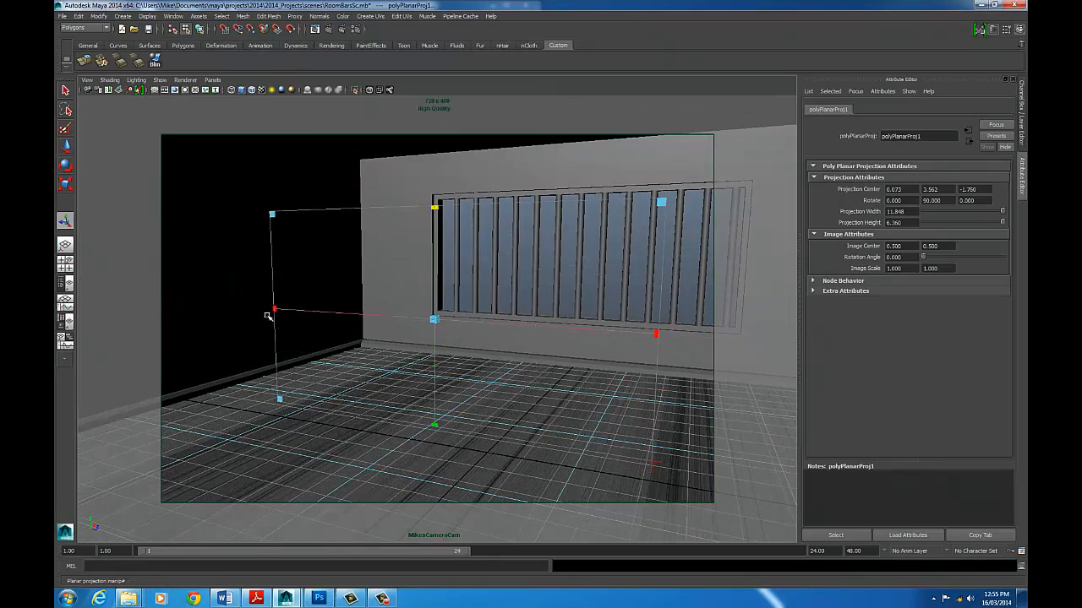
left_click_drag(272, 311, 316, 310)
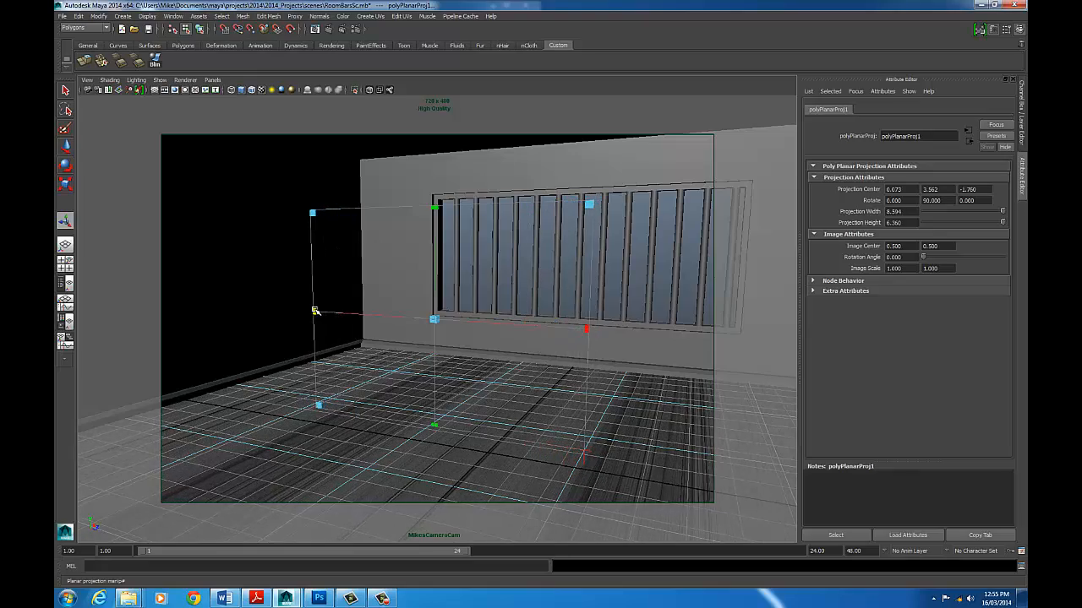
Switch the floor's projection manipulator to rotation and turn the projection about X to roughly 96 degrees
left_click_drag(459, 311, 510, 310, "alt")
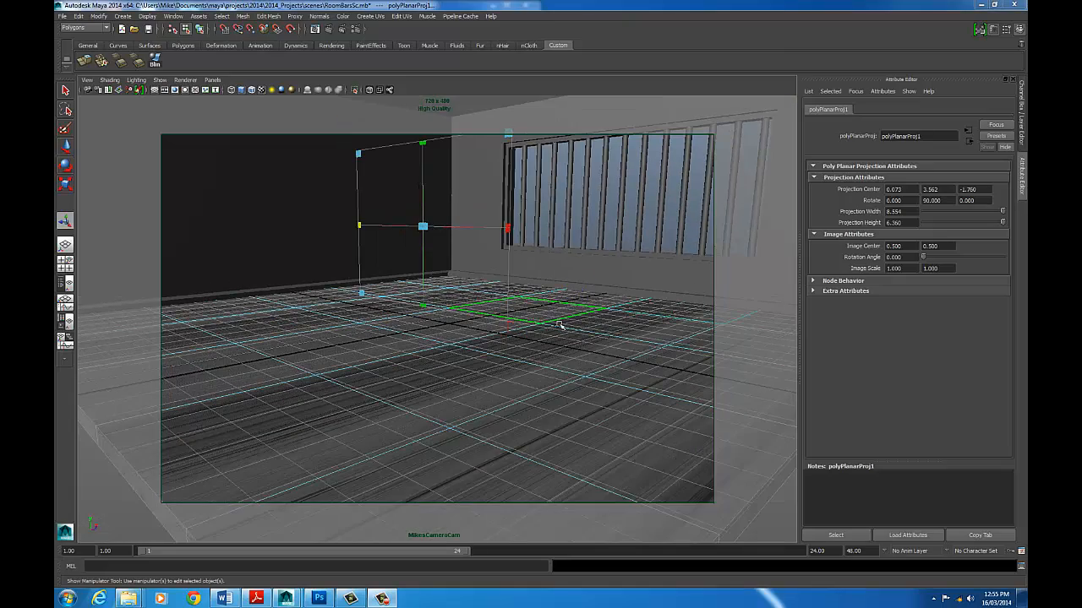
left_click_drag(561, 323, 572, 340, "alt")
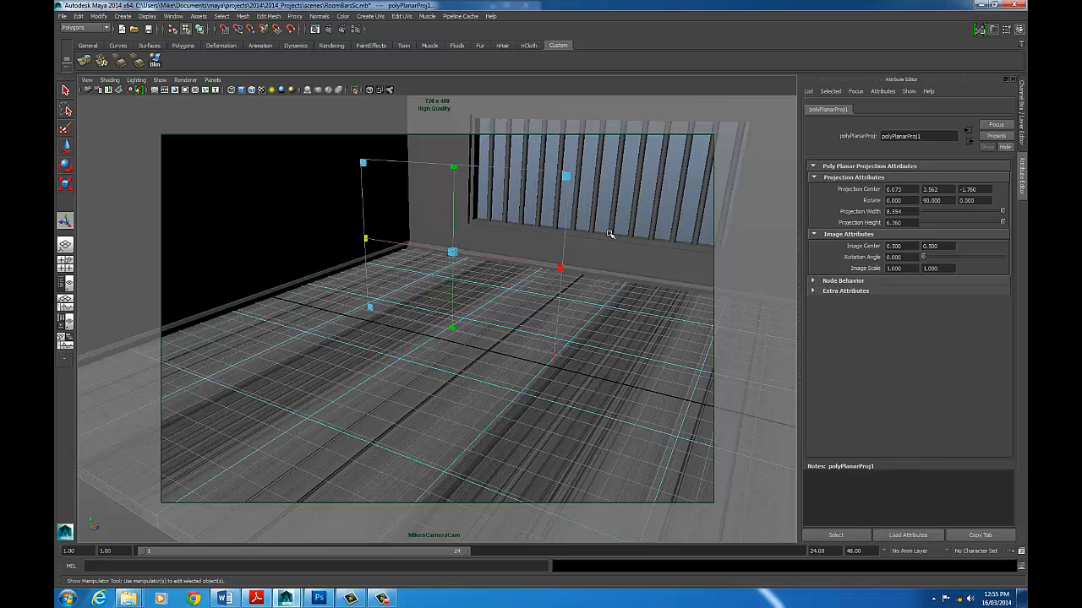
left_click_drag(590, 292, 520, 365, "alt")
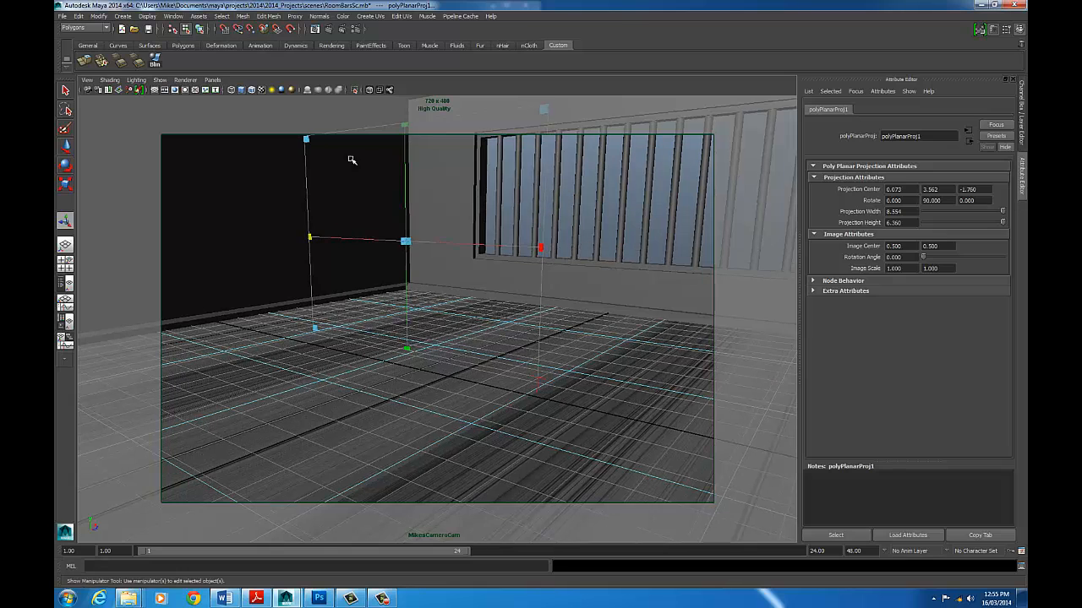
left_click(537, 381)
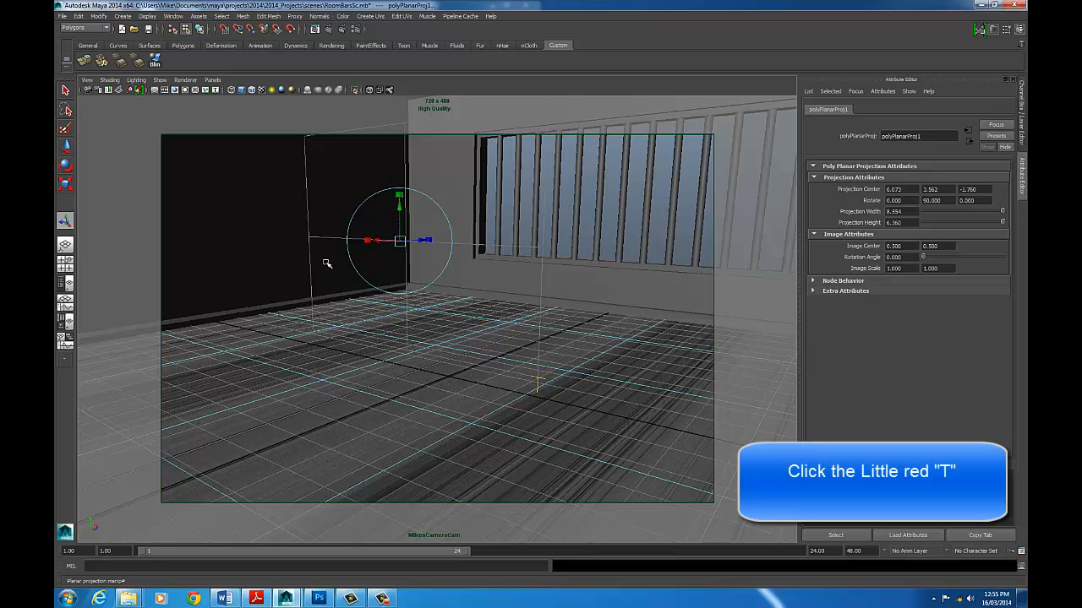
left_click(432, 201)
left_click_drag(552, 290, 507, 293, "alt")
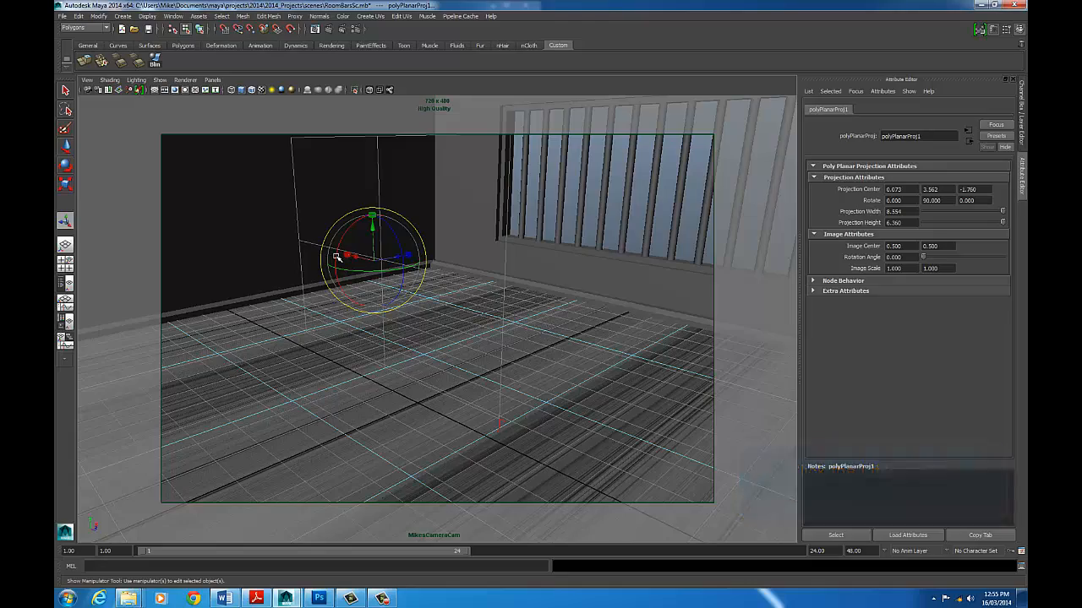
left_click_drag(336, 256, 405, 257)
right_click_drag(597, 301, 510, 296, "alt")
mouse_move(510, 296)
left_mouse_down("alt")
mouse_move(452, 302)
mouse_move(491, 302)
left_mouse_up("alt")
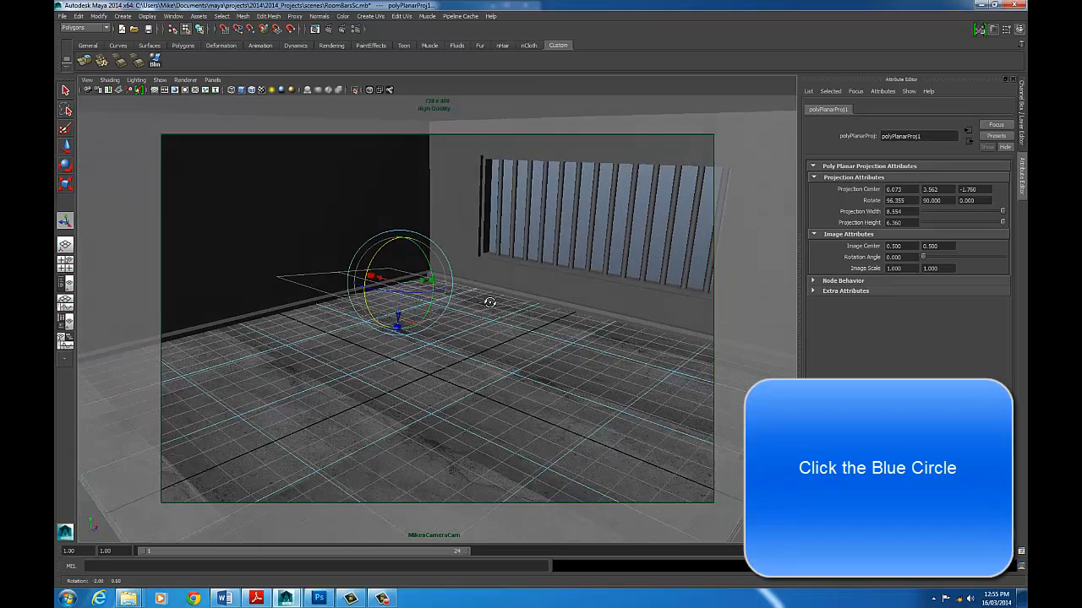
Set the floor projection's X rotation to exactly 90 degrees
double_click(916, 201)
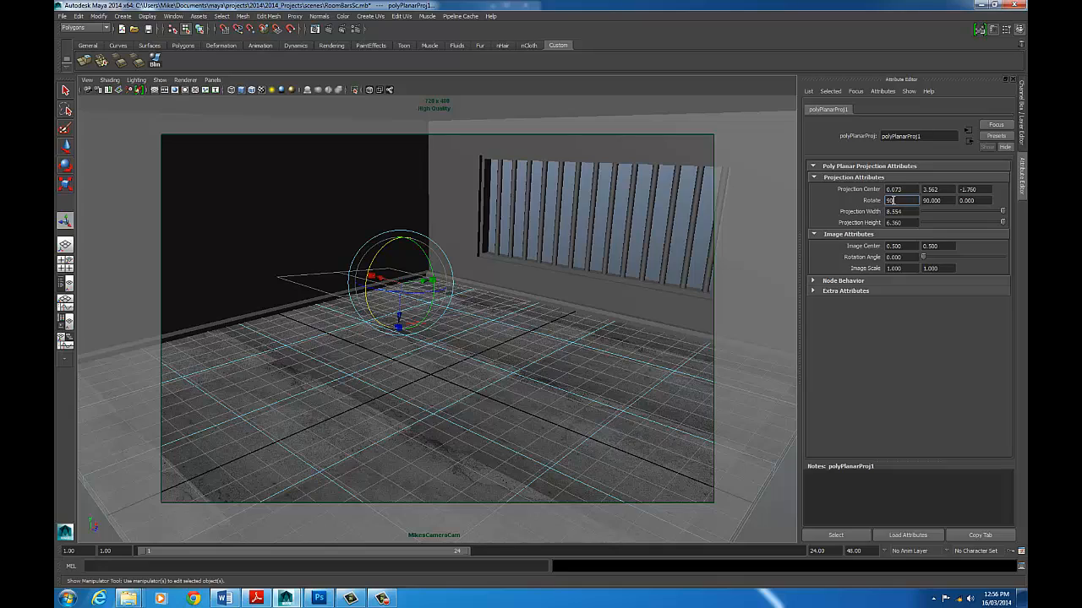
type("90")
key("Return")
Return to the projection's scale handles and enlarge it to about 23.59 wide and 23.55 high across the floor
left_click_drag(425, 313, 382, 321, "alt")
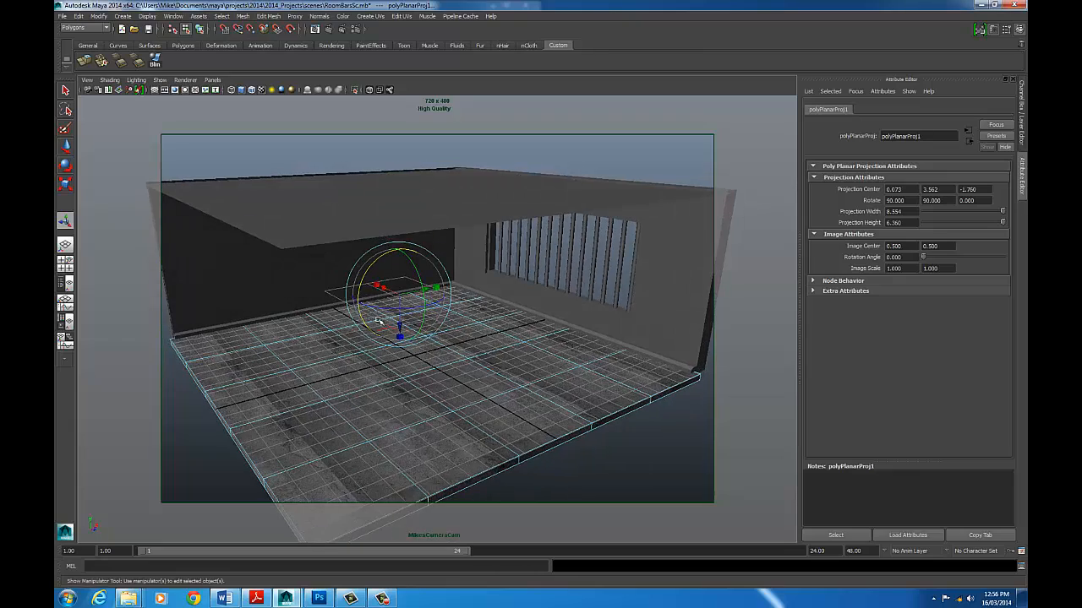
right_click_drag(382, 320, 464, 312, "alt")
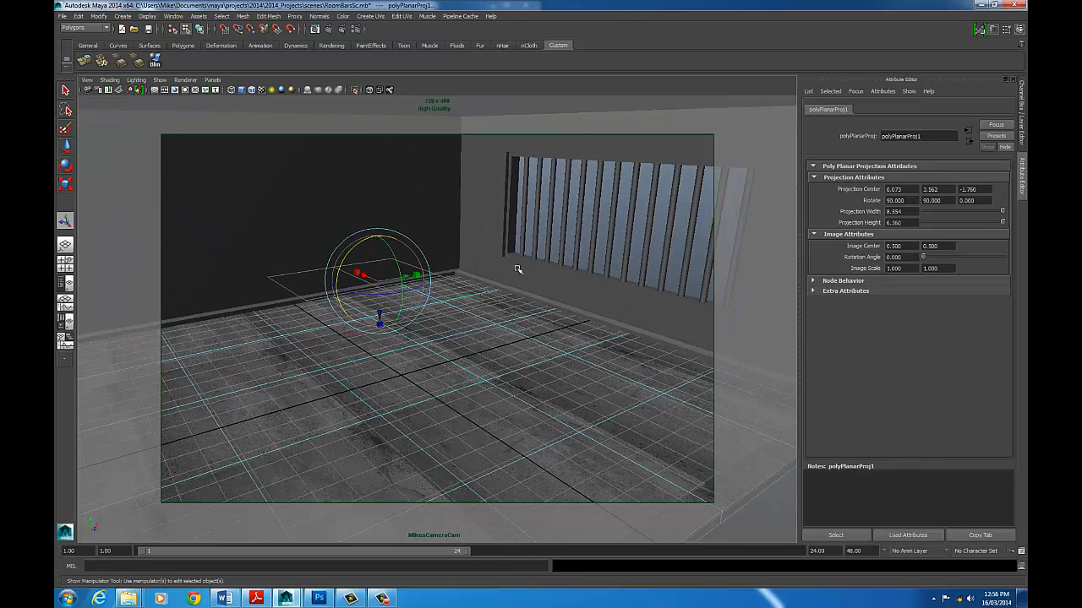
left_click_drag(517, 269, 431, 282, "alt")
right_click_drag(431, 283, 505, 281, "alt")
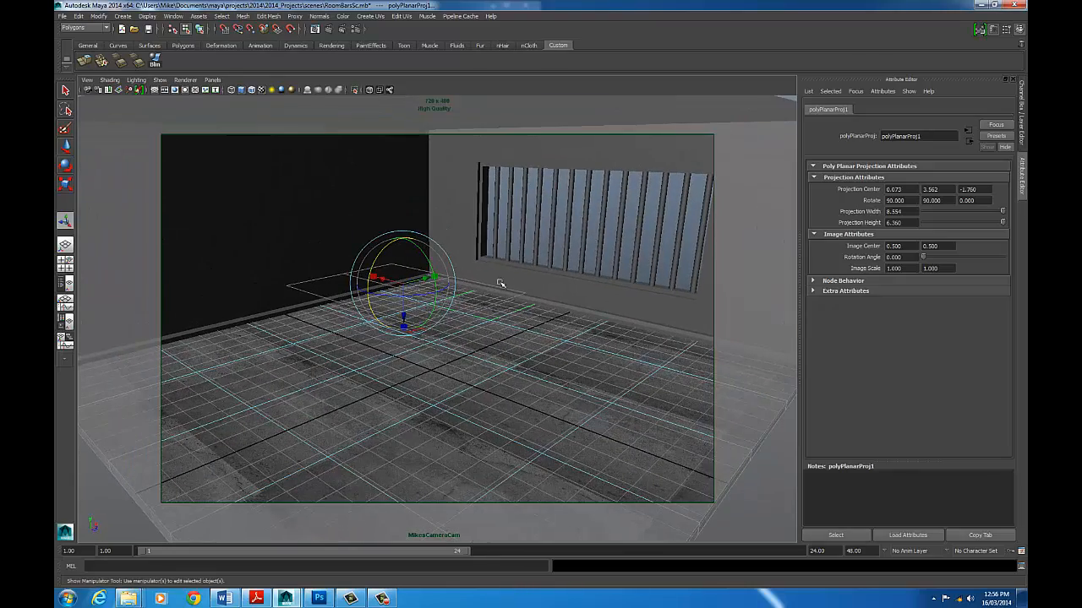
left_click(415, 330)
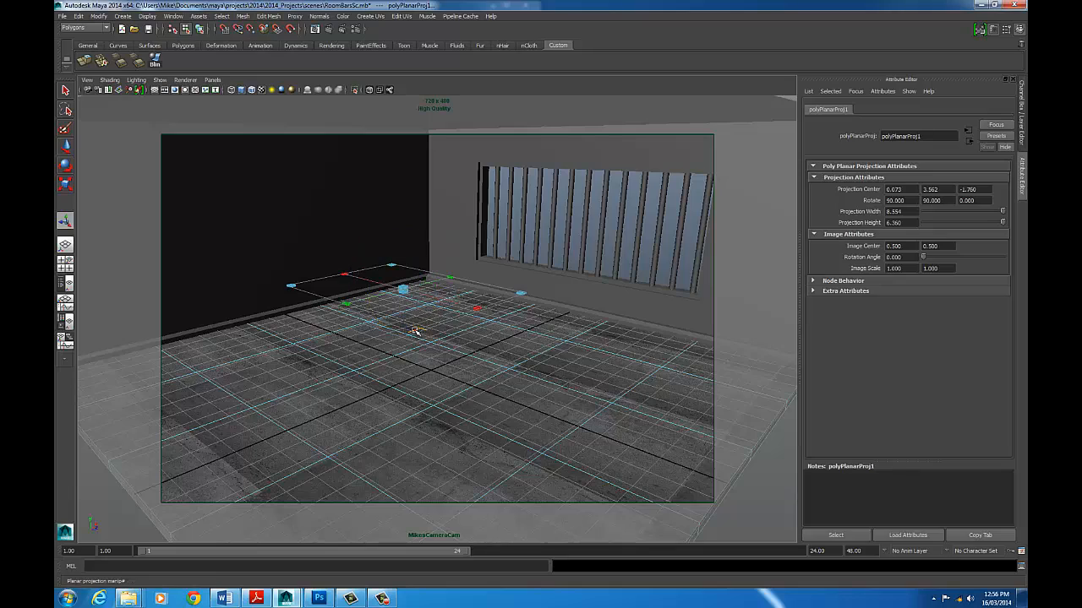
left_click_drag(467, 369, 616, 330, "alt")
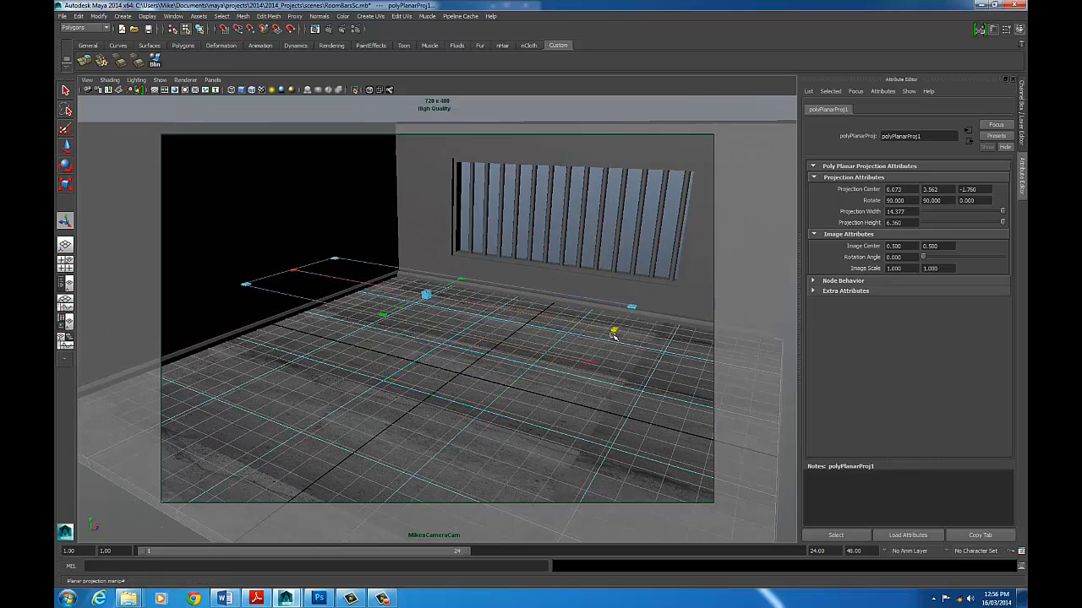
right_click_drag(617, 330, 476, 358, "alt")
left_click_drag(476, 358, 334, 362, "alt")
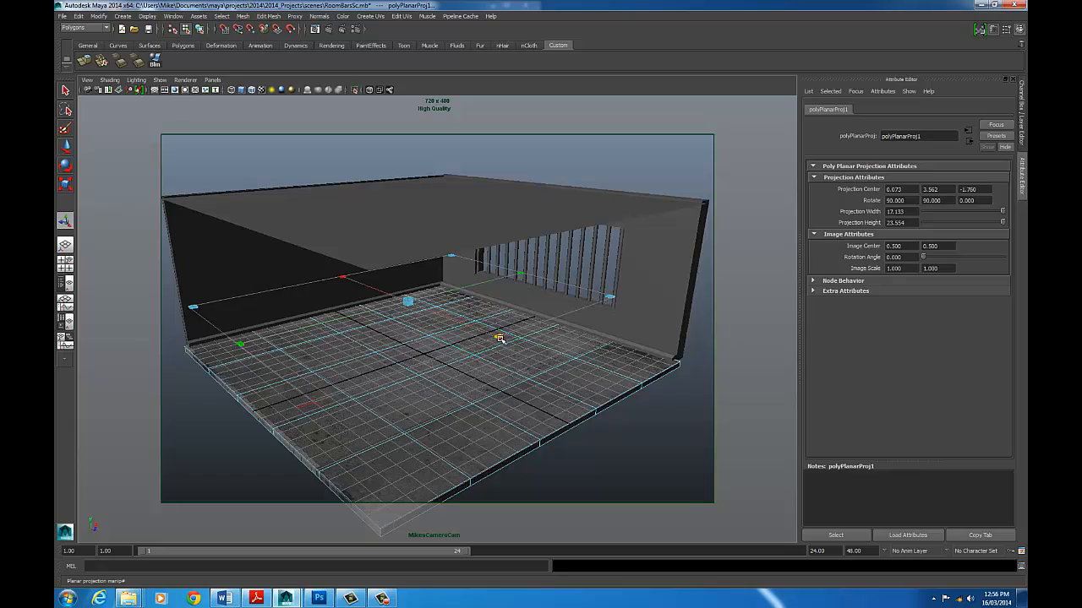
left_click_drag(499, 339, 525, 361)
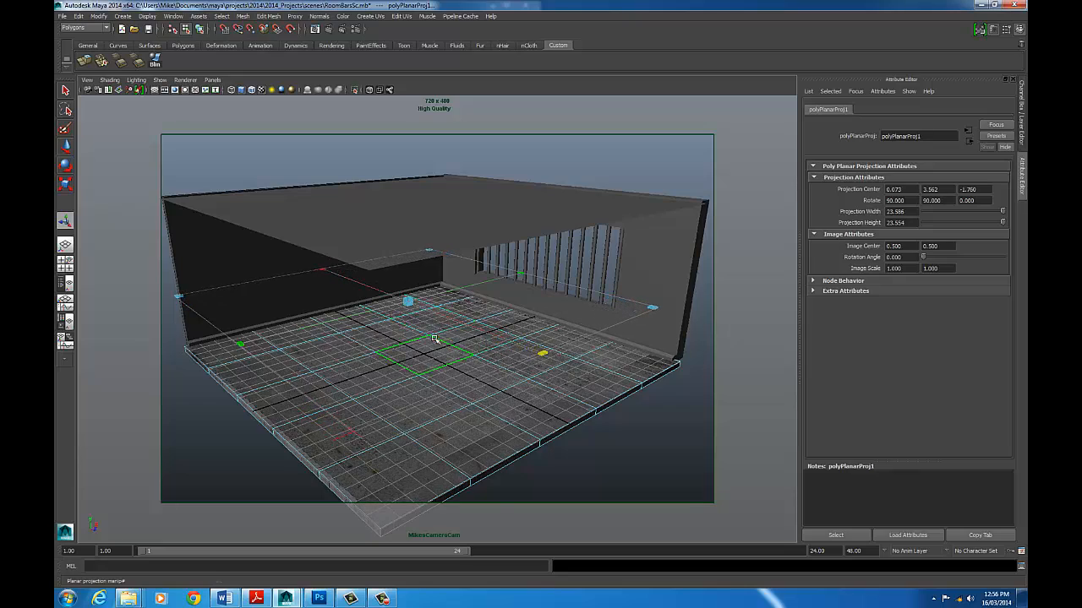
Center the planar projection over the floor at about X -0.025, Z 0.111, and deselect it
left_click_drag(435, 340, 496, 309, "alt")
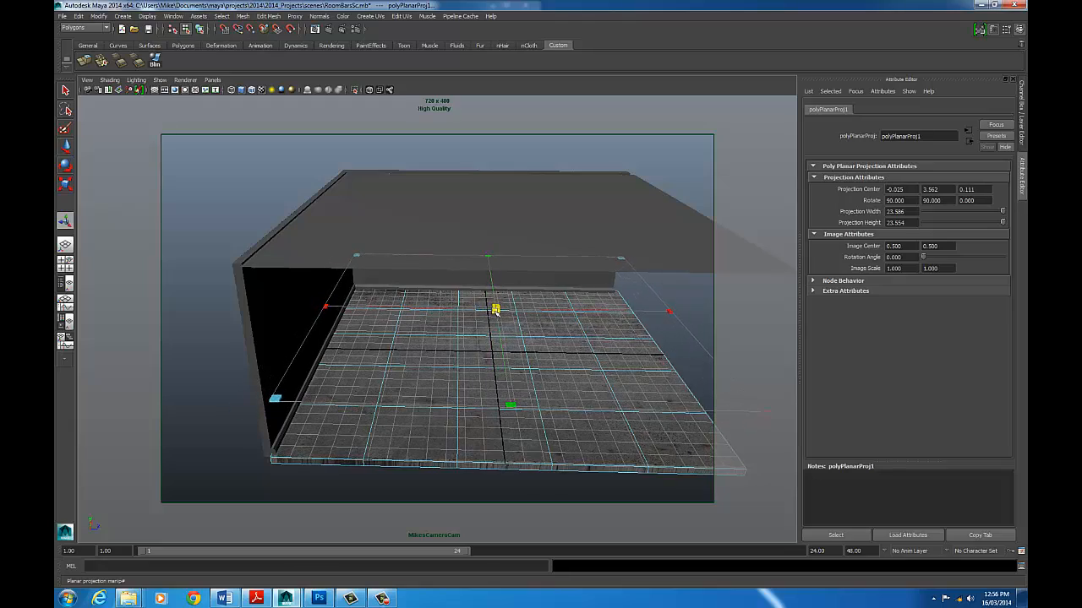
left_click_drag(487, 346, 477, 287, "alt")
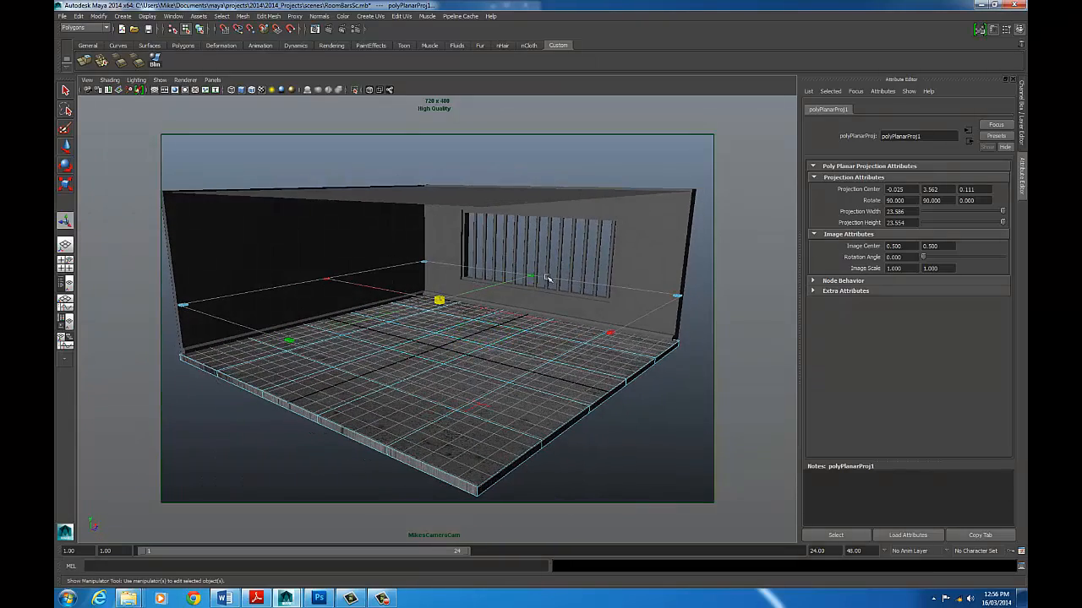
left_click(238, 433)
left_click_drag(550, 351, 583, 341, "alt")
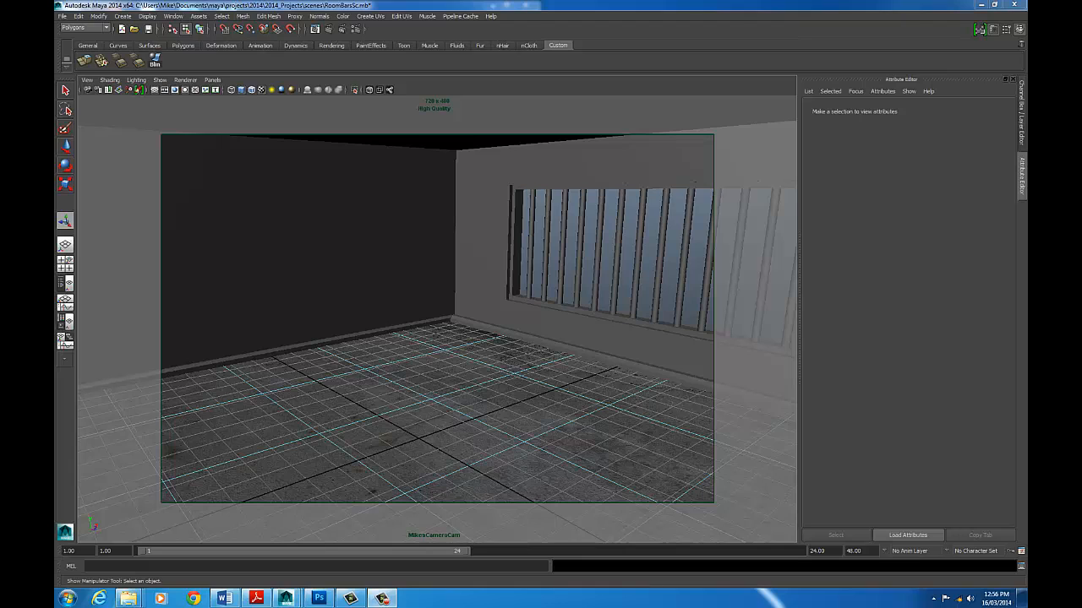
left_click_drag(553, 235, 431, 241, "alt")
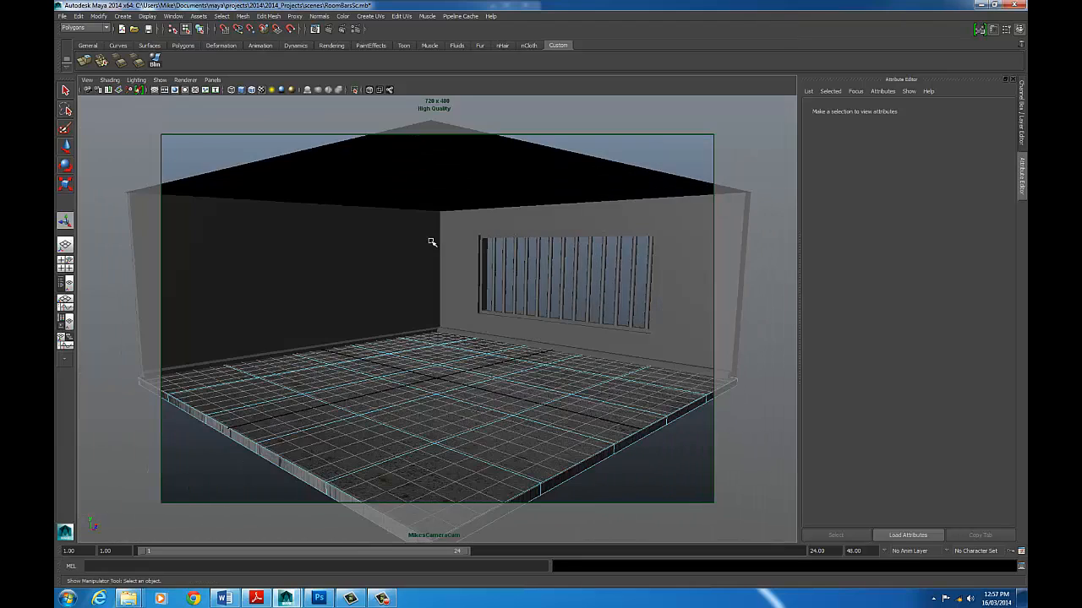
Connect a File texture using ConcreteColor.tif to the Color attribute of the Wall1Mat material
right_click_drag(392, 245, 363, 285)
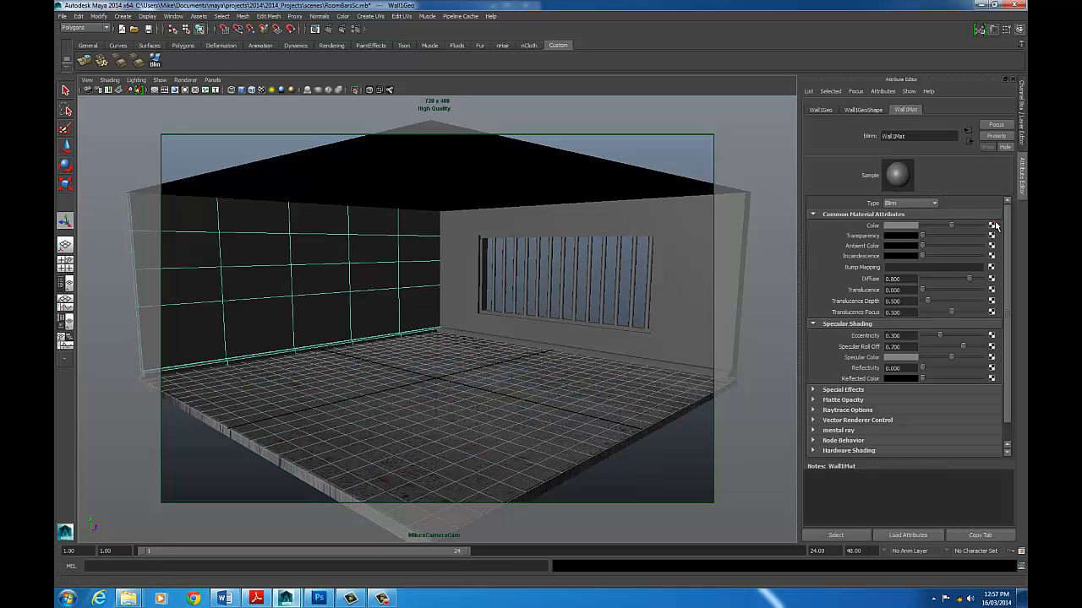
left_click(994, 226)
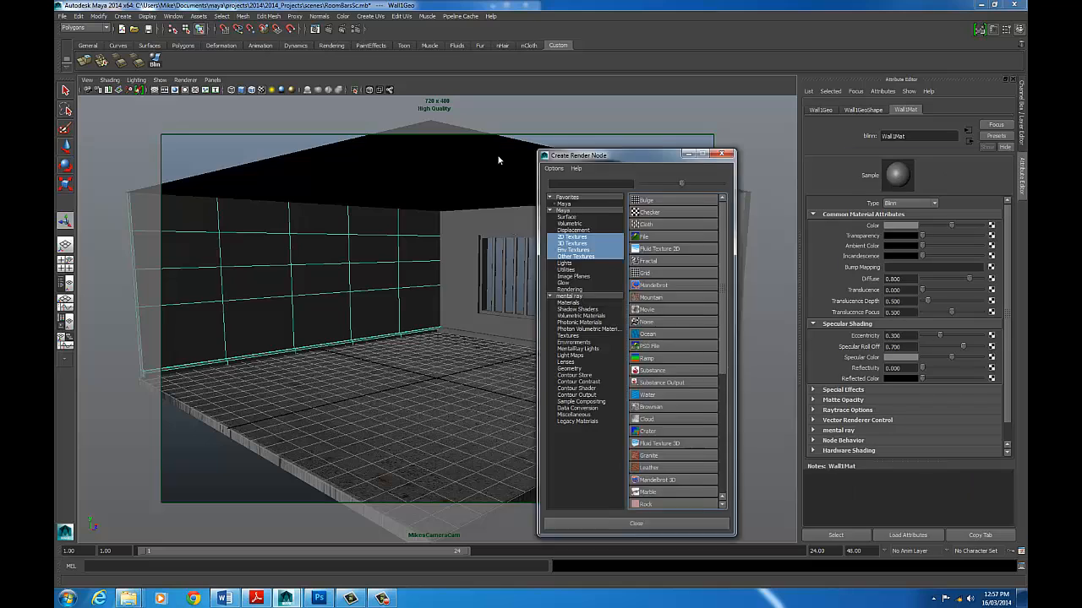
left_click(425, 196)
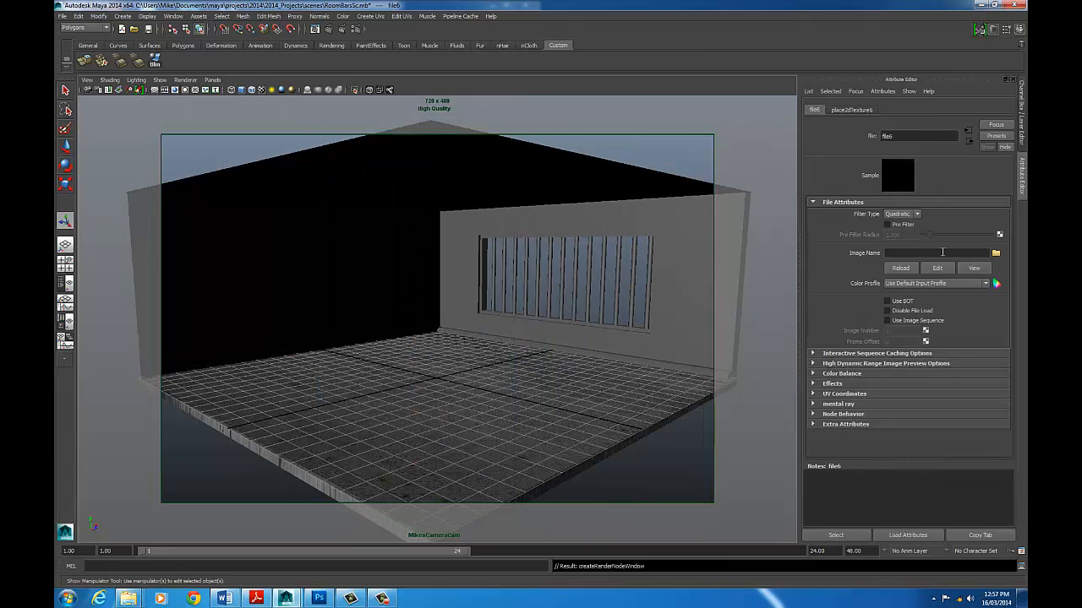
left_click(995, 254)
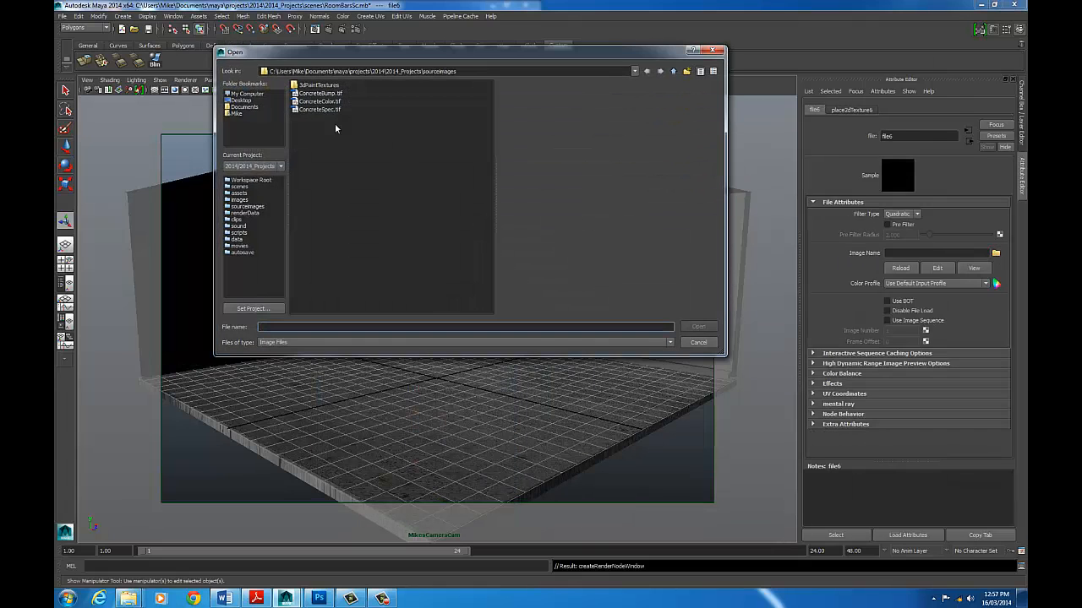
left_click(319, 102)
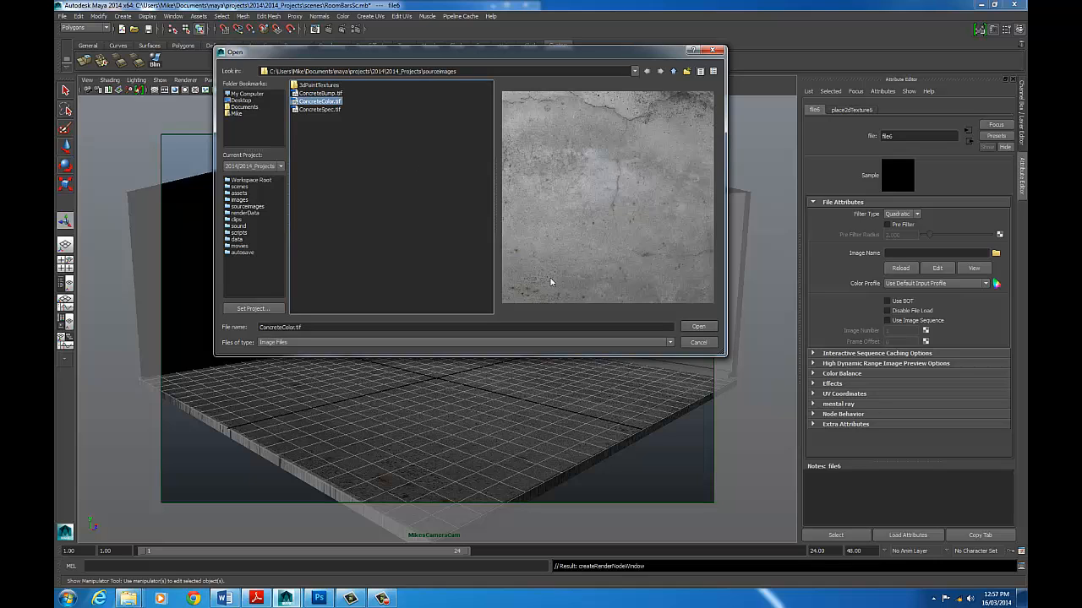
left_click(707, 330)
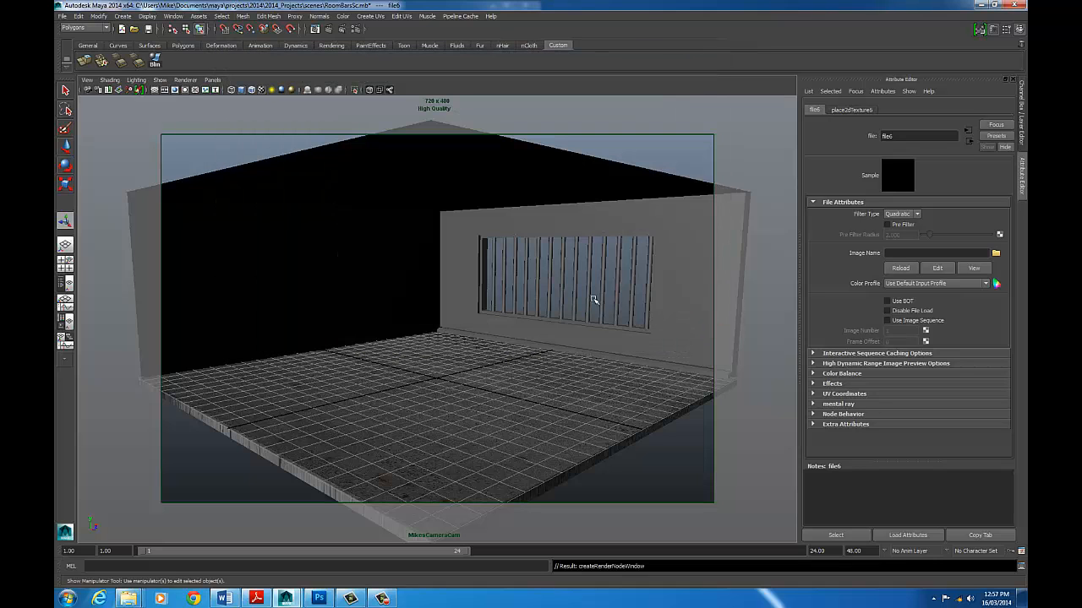
Apply Planar Mapping to the Wall1Geo wall and return to object selection with the wall selected
left_click(425, 279)
mouse_move(430, 276)
left_mouse_down("alt")
mouse_move(583, 283)
mouse_move(473, 276)
mouse_move(439, 285)
mouse_move(410, 268)
left_mouse_up("alt")
left_click(410, 268)
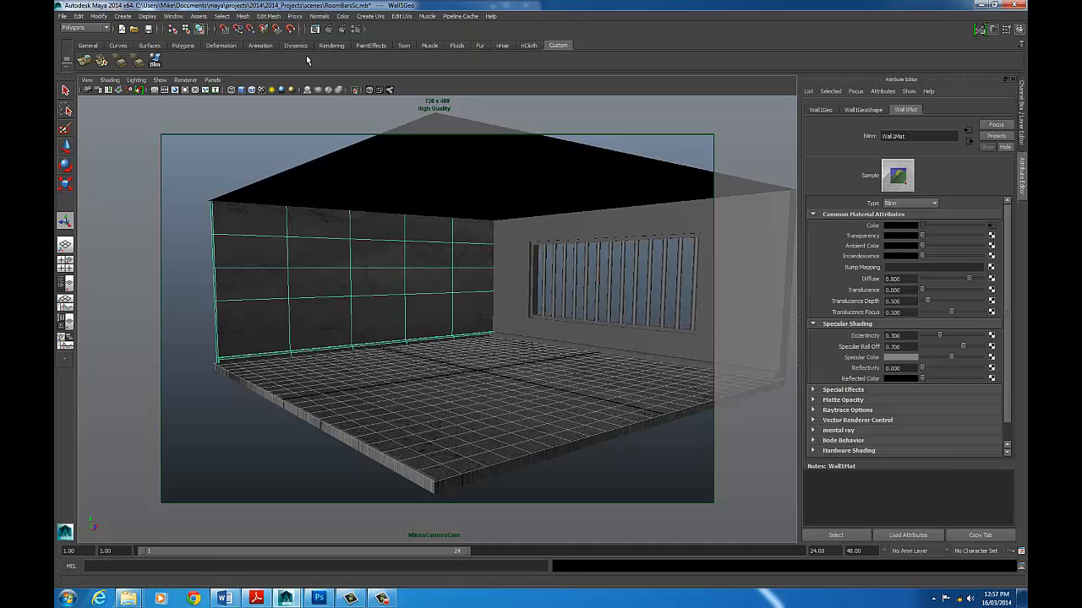
left_click(369, 16)
left_click(376, 34)
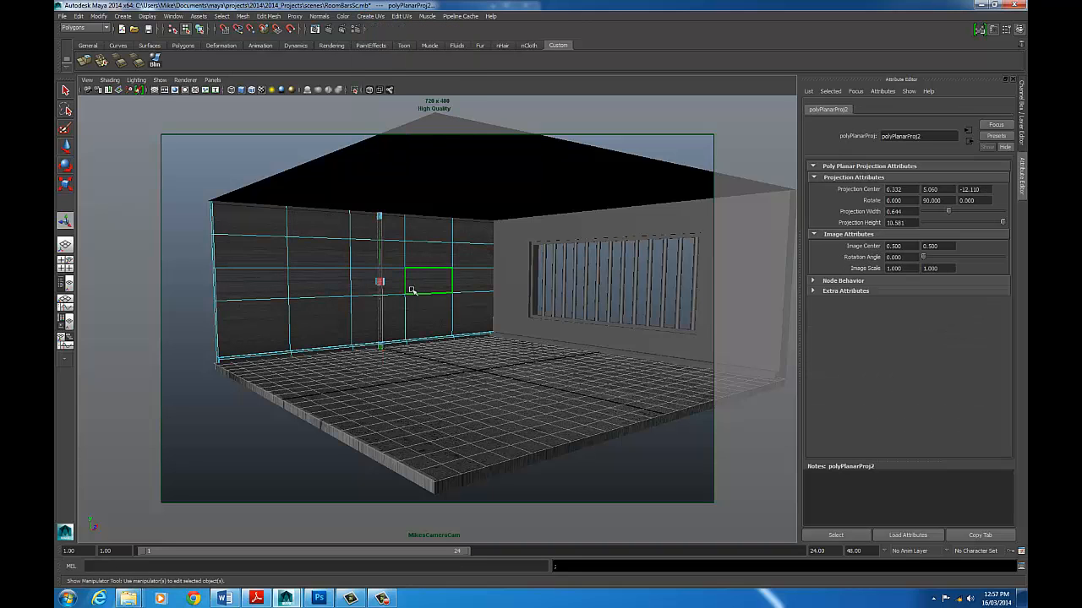
left_click_drag(412, 290, 365, 291, "alt")
right_click_drag(348, 263, 369, 256)
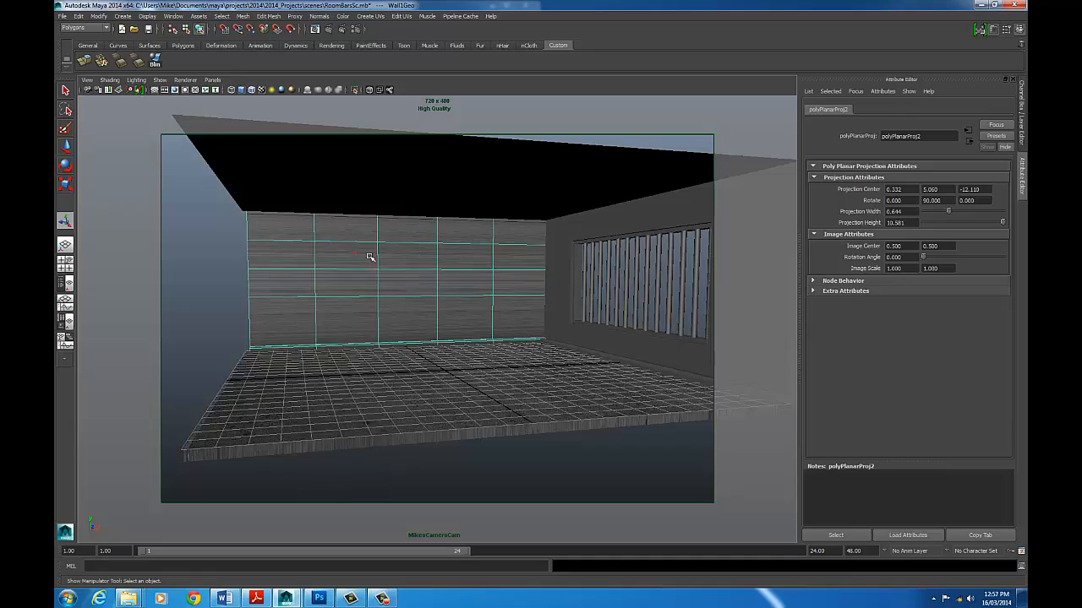
Examine the wall's texture and orientation from several angles, and display the wall in the full-size Front view
left_click_drag(369, 256, 451, 282, "alt")
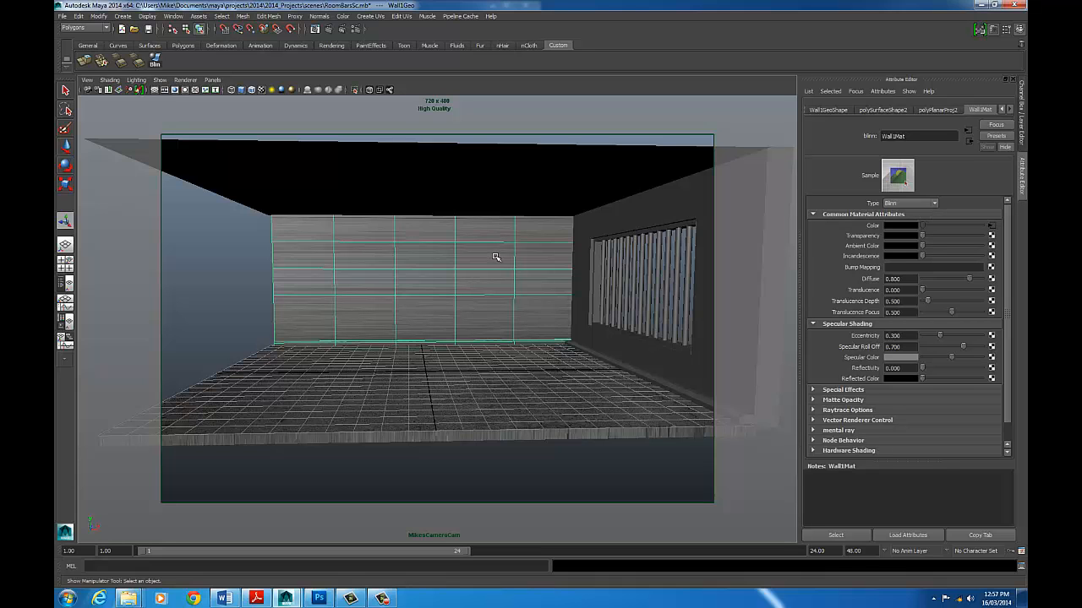
mouse_move(455, 274)
left_mouse_down("alt")
mouse_move(495, 258)
mouse_move(449, 282)
mouse_move(461, 282)
left_mouse_up("alt")
left_click_drag(612, 381, 677, 305, "alt")
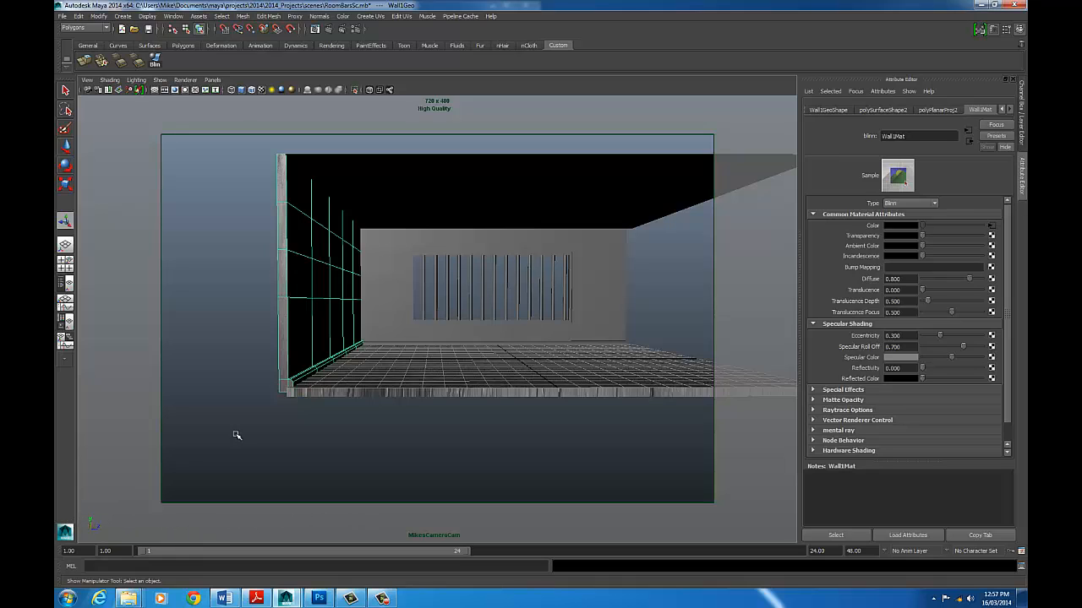
left_click_drag(590, 278, 495, 252, "alt")
left_click_drag(415, 287, 516, 275, "alt")
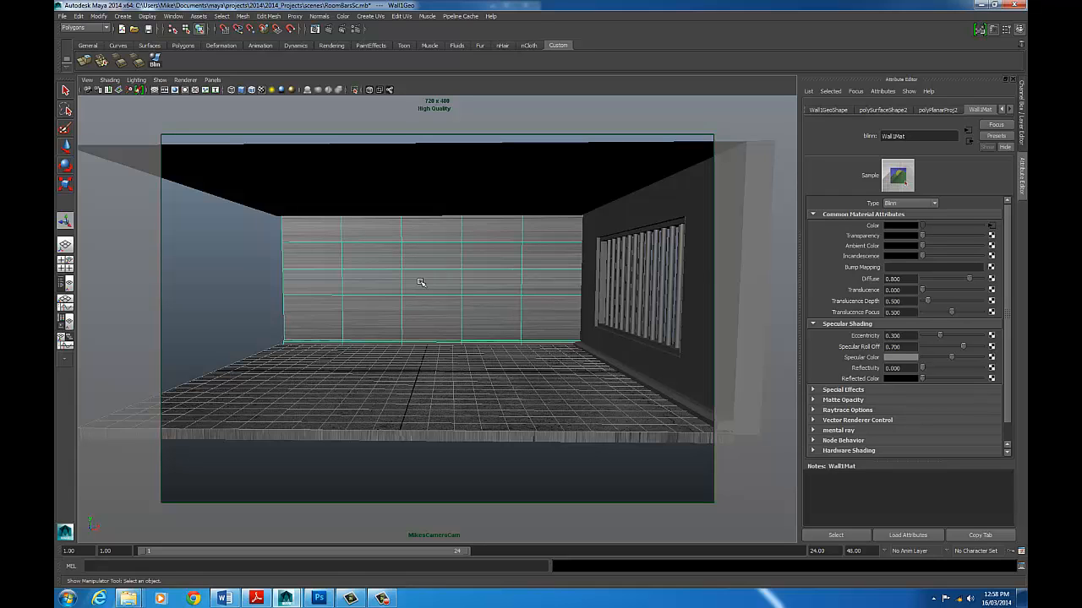
key("space")
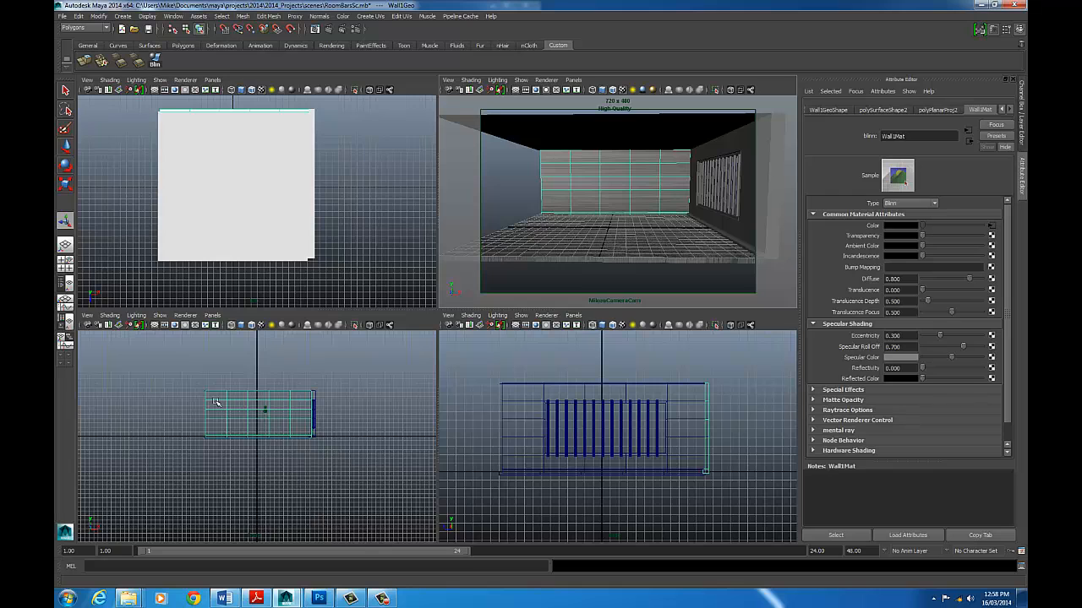
key("space")
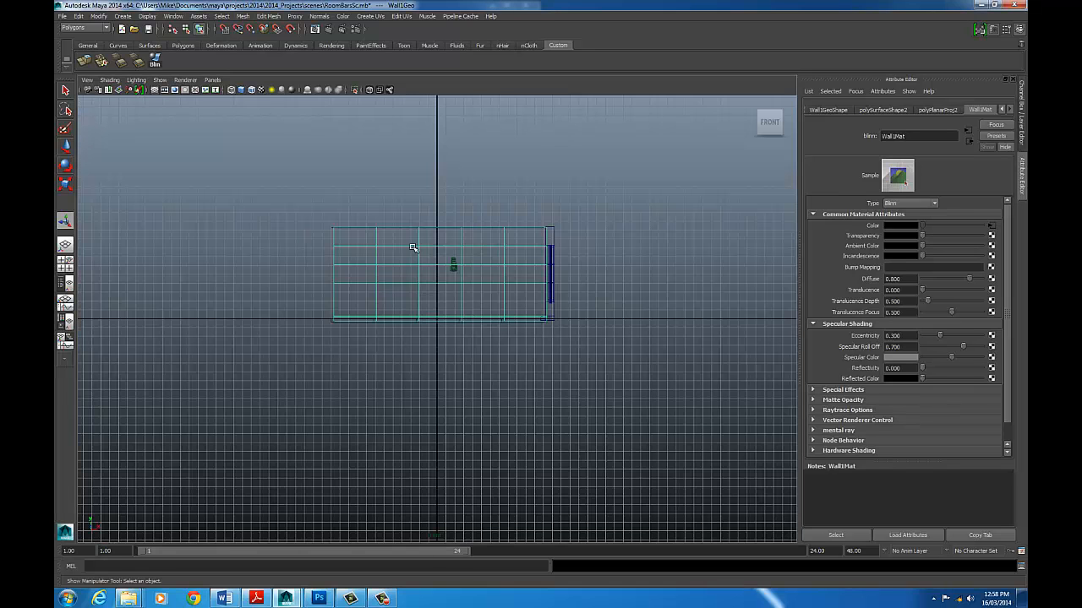
Create UVs based on camera for the Wall1Geo wall from the Front view, and deselect the wall
right_click_drag(430, 289, 667, 265, "alt")
middle_click_drag(668, 265, 653, 332, "alt")
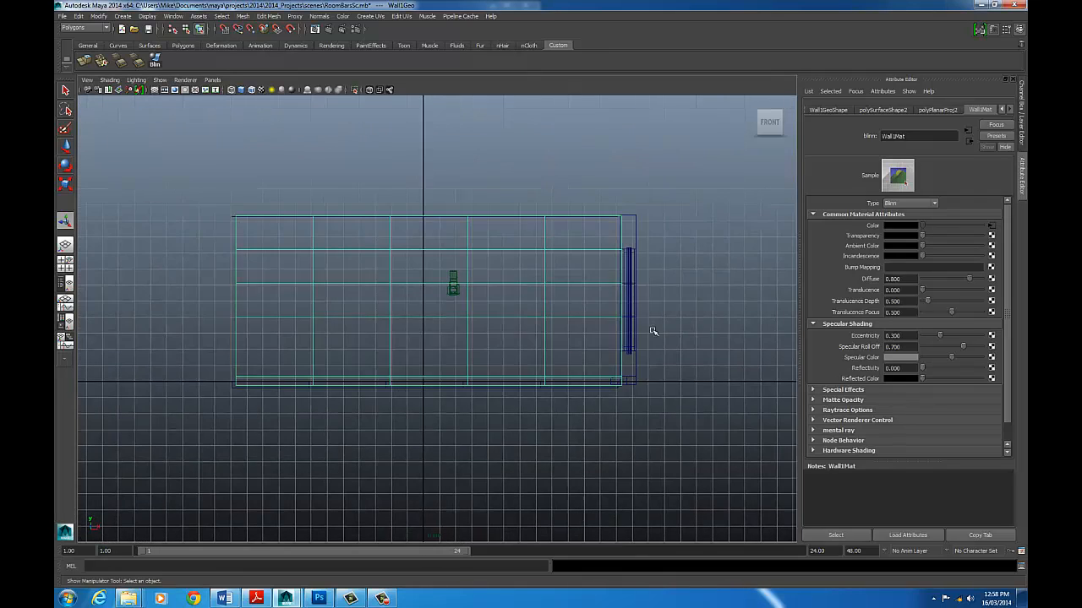
scroll(544, 258, "up", 2)
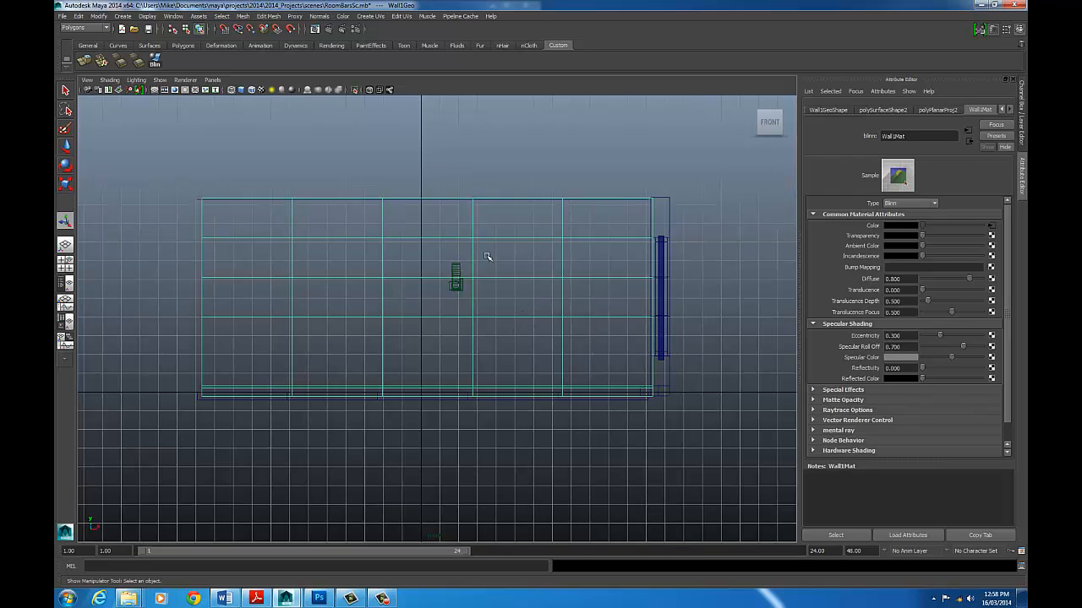
key("space")
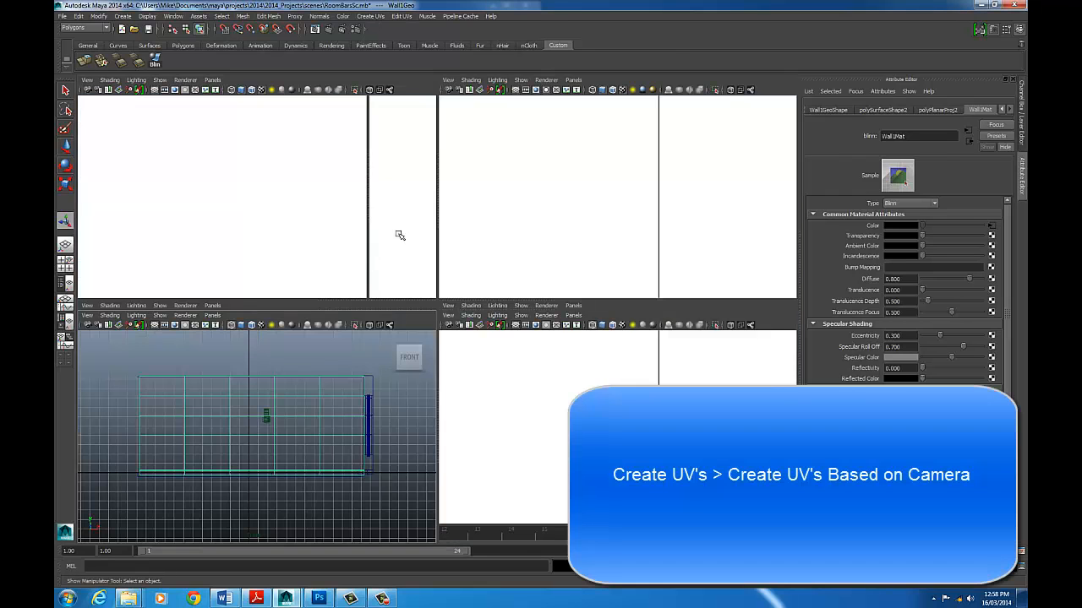
key("space")
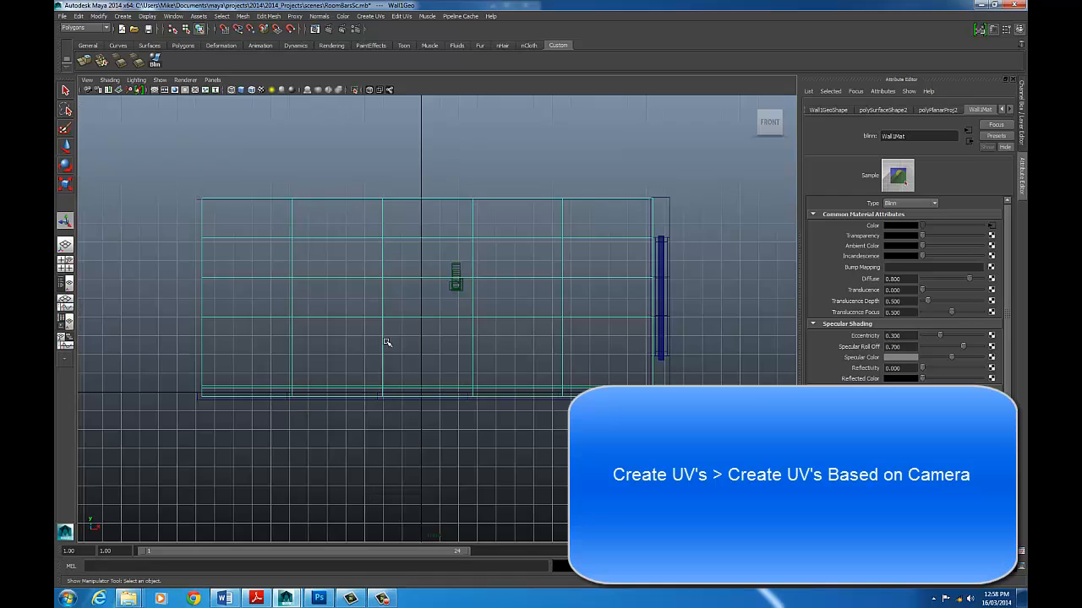
key("space")
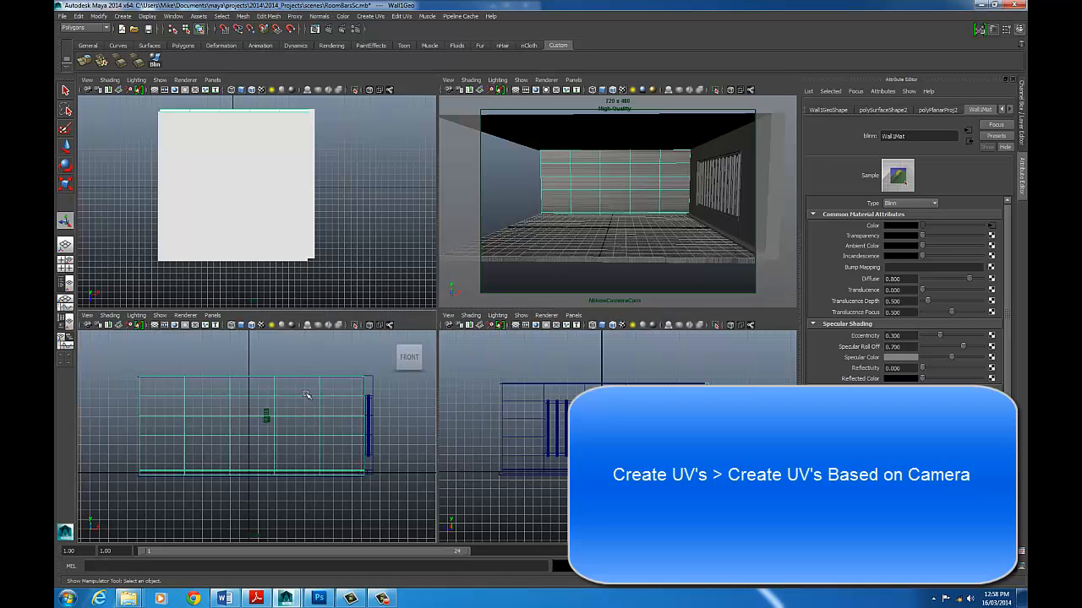
left_click(367, 17)
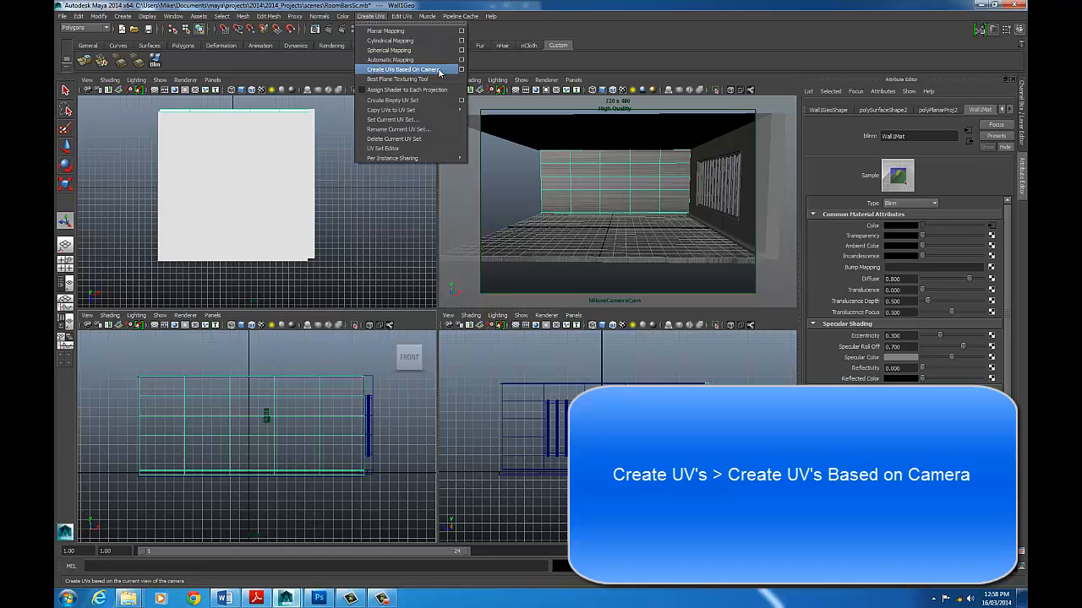
left_click(402, 69)
right_click_drag(557, 224, 583, 394)
mouse_move(606, 187)
left_mouse_down("alt")
mouse_move(591, 196)
mouse_move(617, 193)
left_mouse_up("alt")
left_click(502, 175)
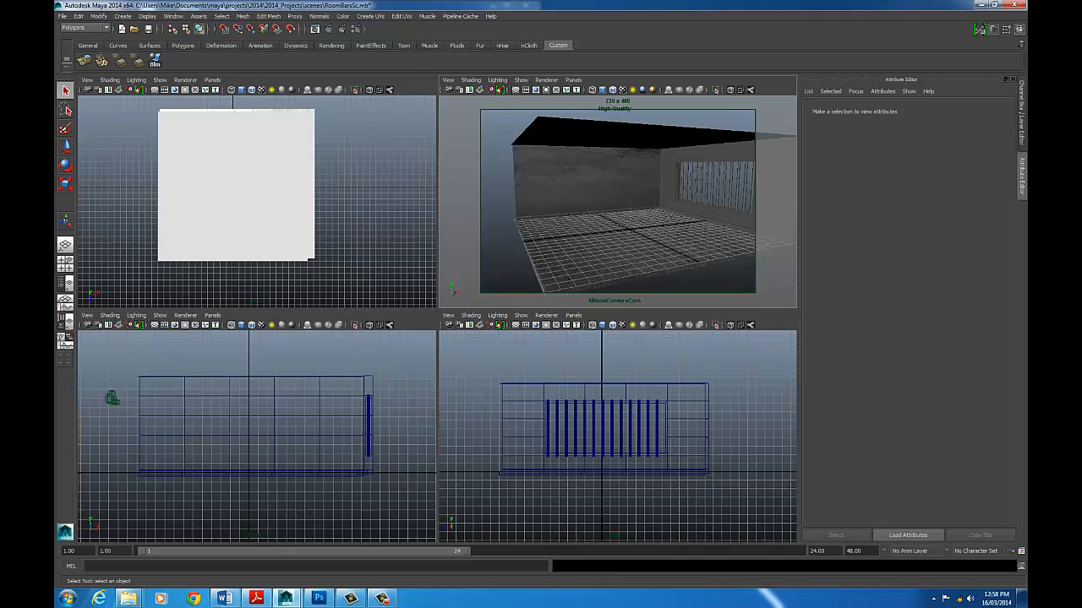
Show the camera view full size, set its gate display to No Gate, and leave the window bars deselected
key("space")
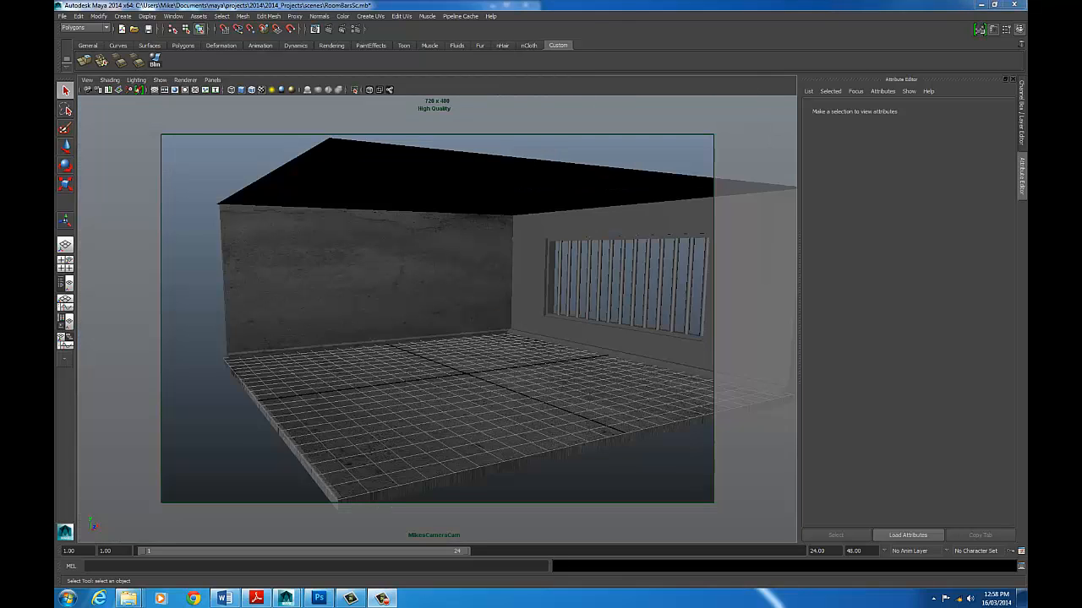
left_click(370, 16)
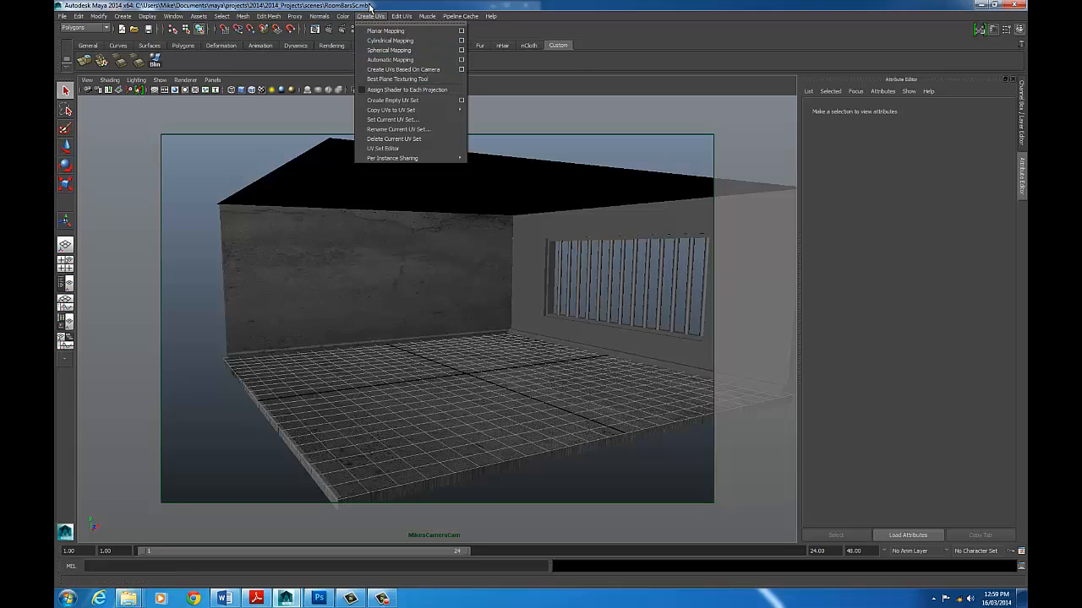
mouse_move(494, 224)
left_mouse_down("alt")
mouse_move(535, 206)
mouse_move(379, 211)
mouse_move(495, 210)
left_mouse_up("alt")
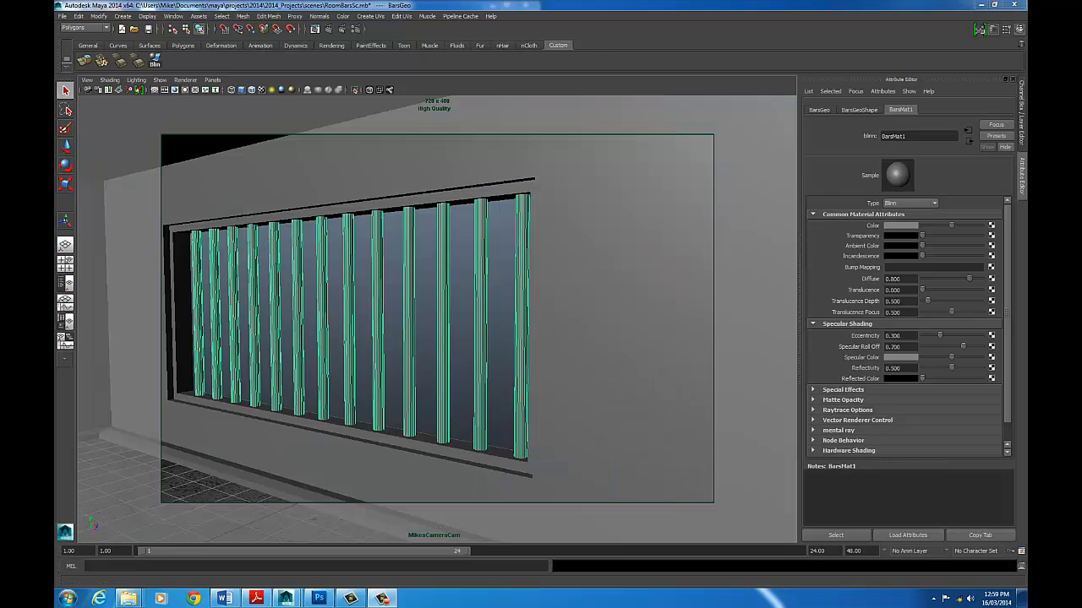
right_click_drag(599, 273, 300, 266, "alt")
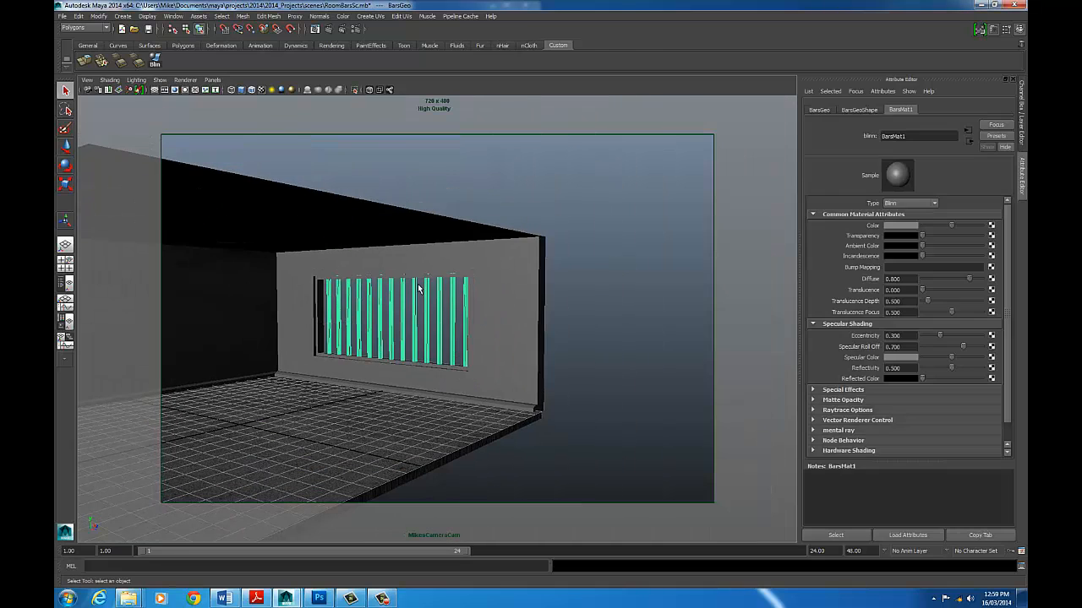
left_click(87, 80)
mouse_move(138, 218)
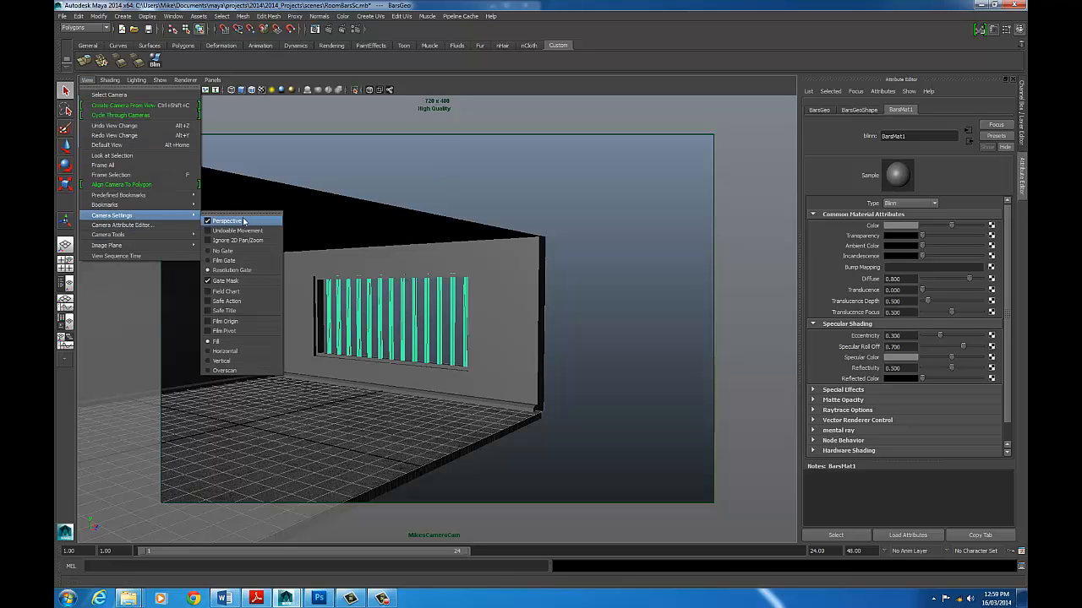
left_click(216, 251)
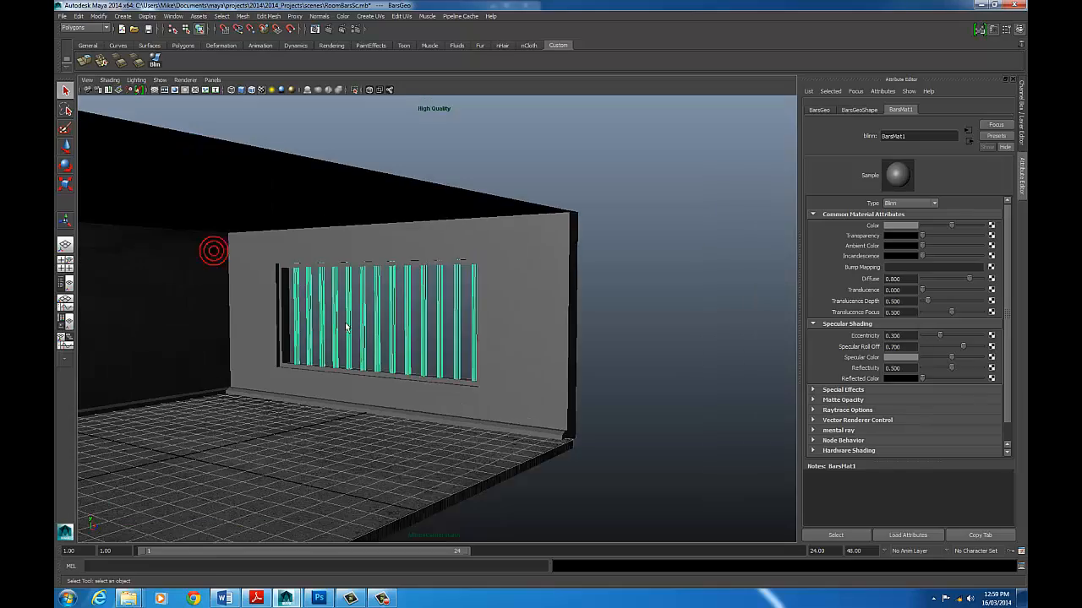
middle_click_drag(355, 321, 414, 285, "alt")
mouse_move(414, 285)
left_mouse_down("alt")
mouse_move(517, 266)
mouse_move(437, 257)
left_mouse_up("alt")
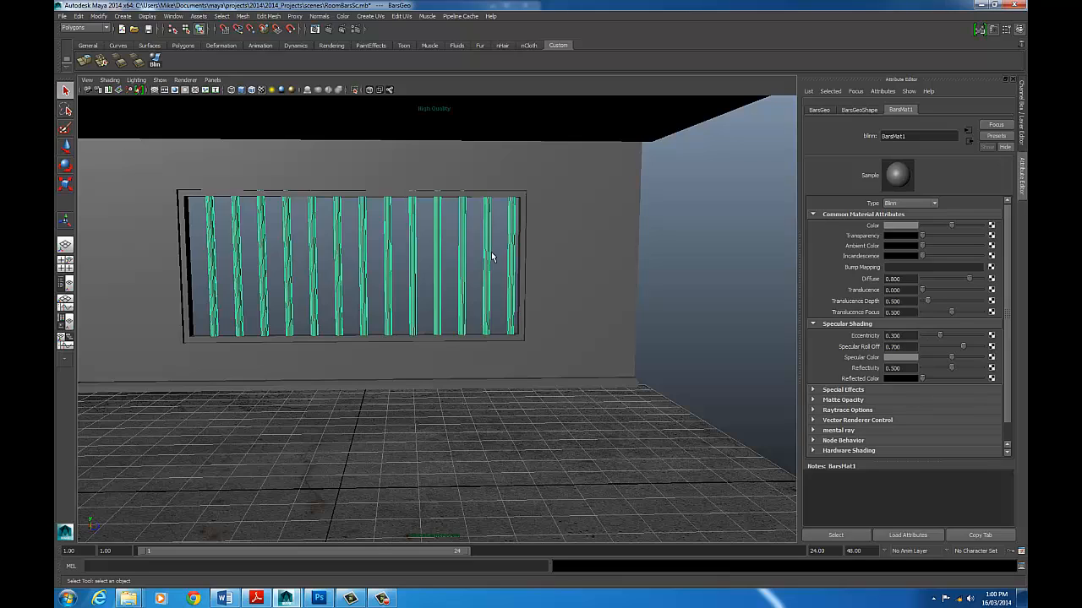
left_click_drag(491, 252, 475, 259, "alt")
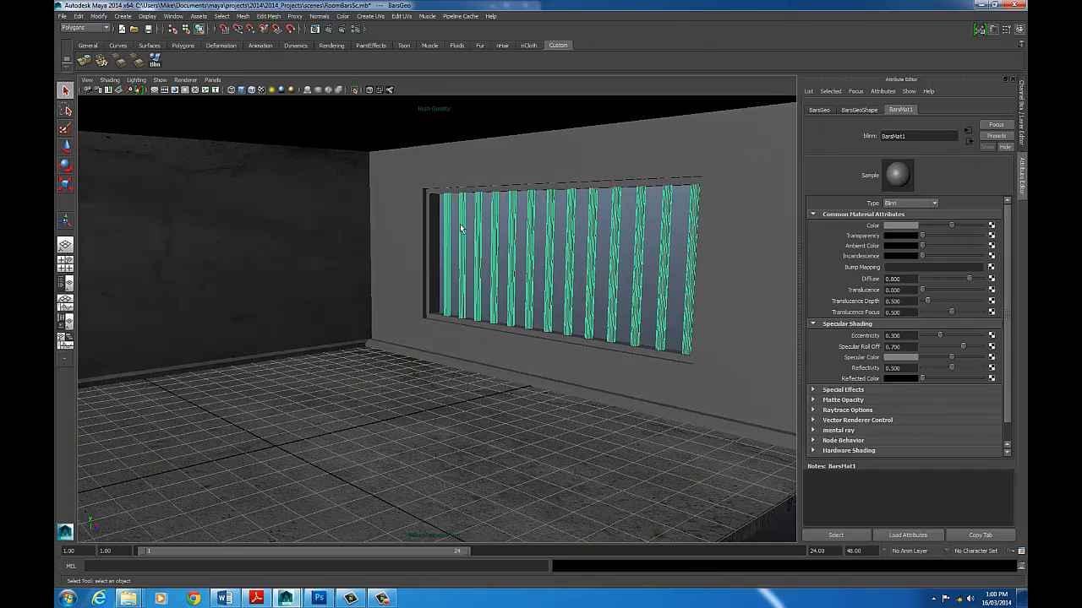
left_click_drag(489, 257, 563, 342, "alt")
left_click(599, 271)
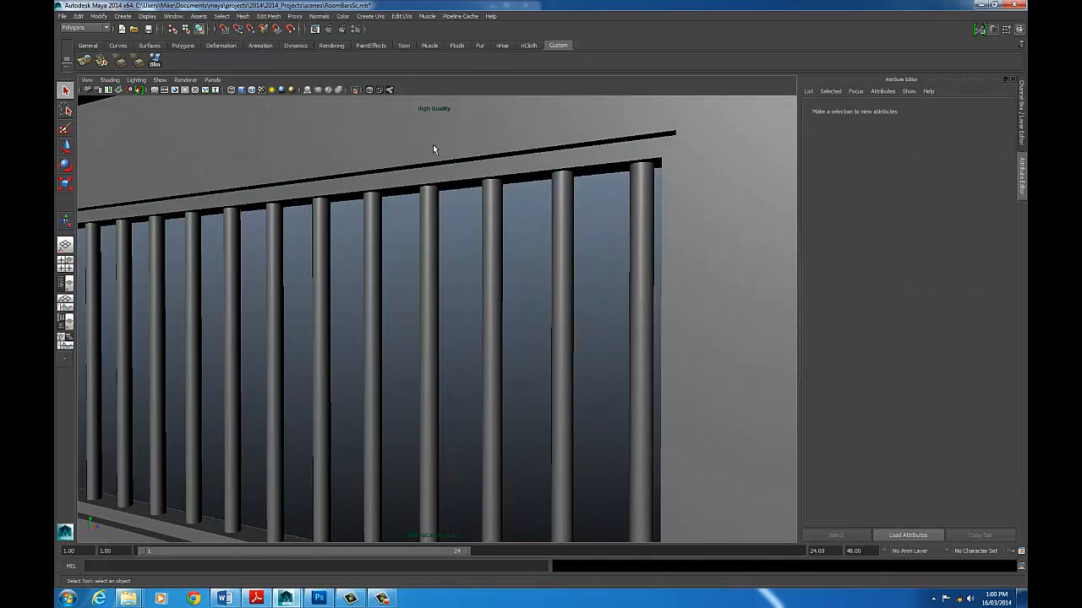
Assign the existing Wall1Mat material to the barred window wall Wall2Geo, and deselect the wall
left_click(478, 137)
right_click_drag(616, 149, 306, 162, "alt")
right_click(478, 174)
mouse_move(478, 379)
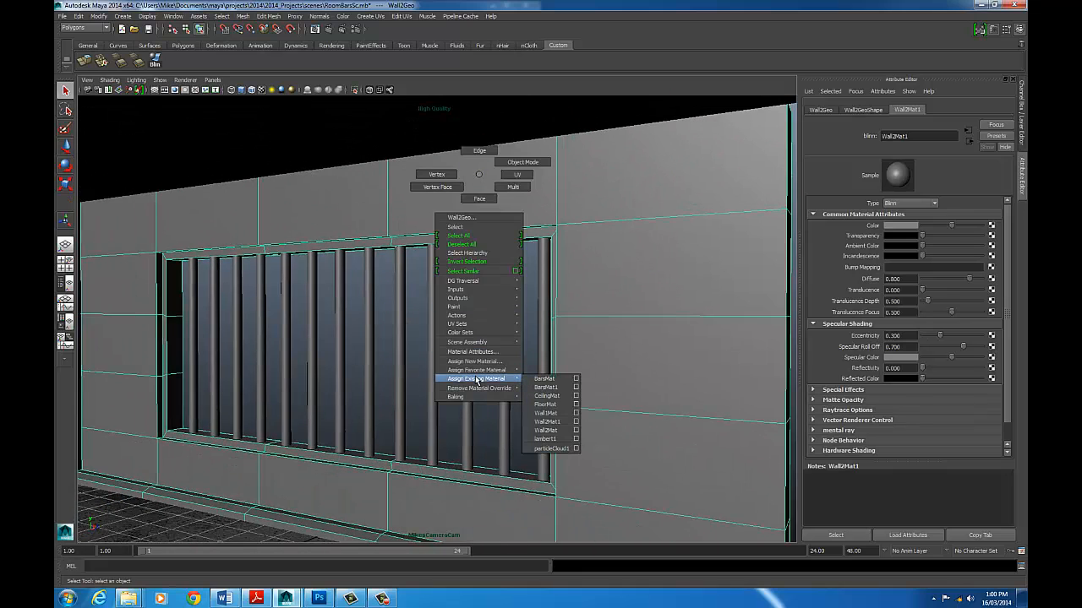
left_click(548, 413)
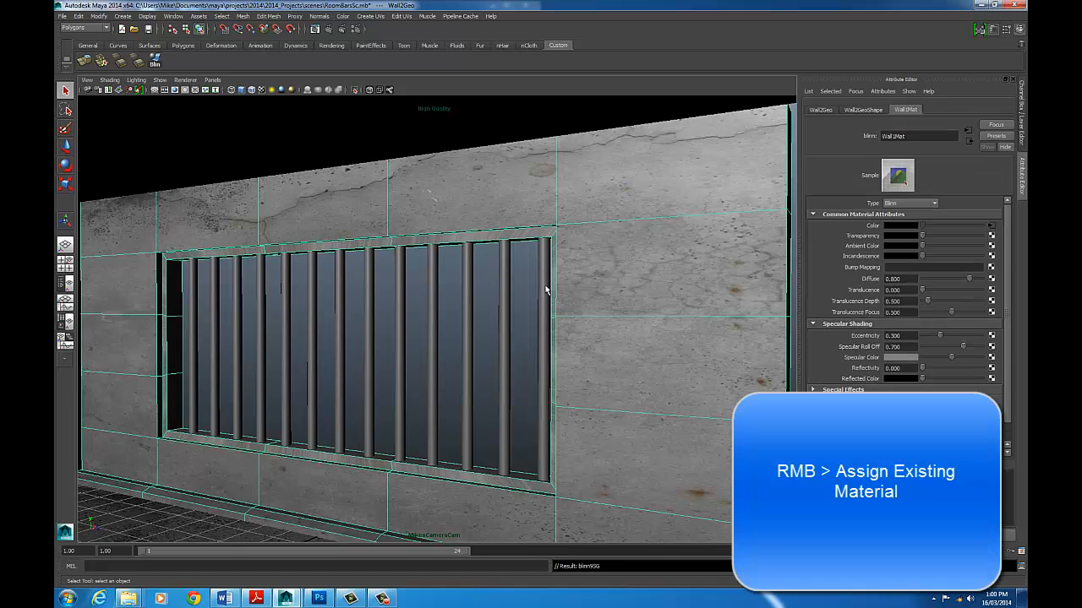
left_click_drag(388, 264, 393, 273, "alt")
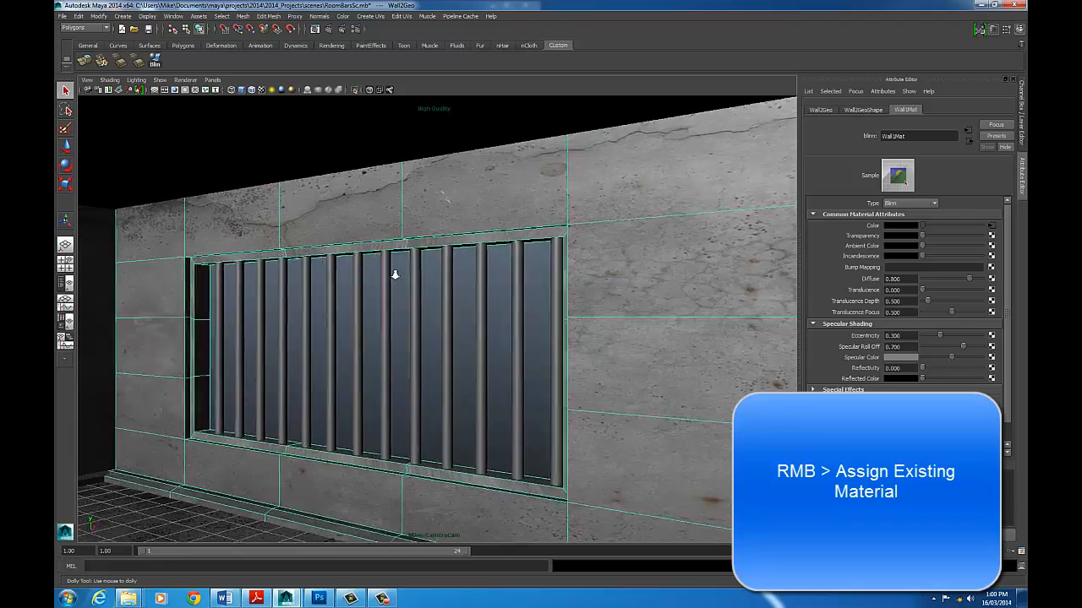
right_click_drag(393, 272, 467, 295, "alt")
left_click_drag(468, 295, 467, 300, "alt")
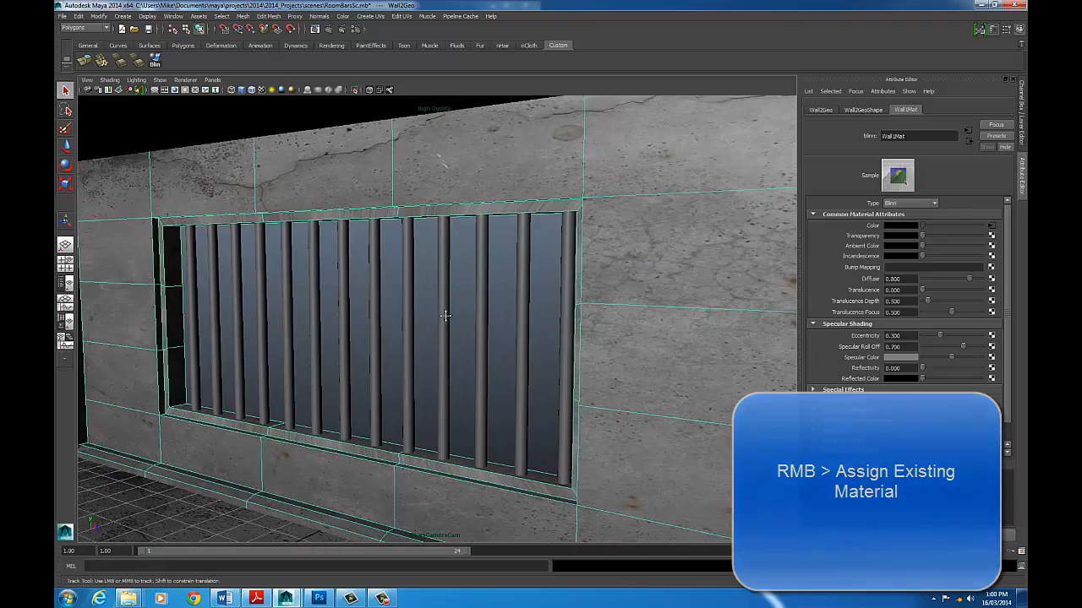
middle_click_drag(446, 310, 481, 250, "alt")
left_click_drag(481, 252, 483, 242, "alt")
left_click(493, 148)
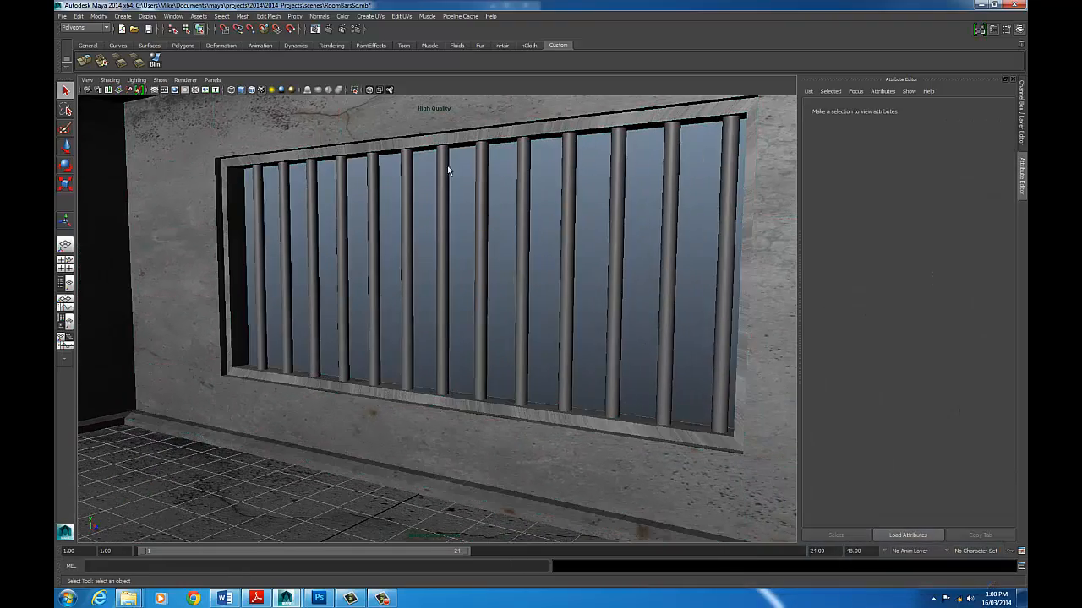
Change the Color of the window bars' BarsMat1 material to a very dark blue, and test-render the view with mental ray
left_click(477, 196)
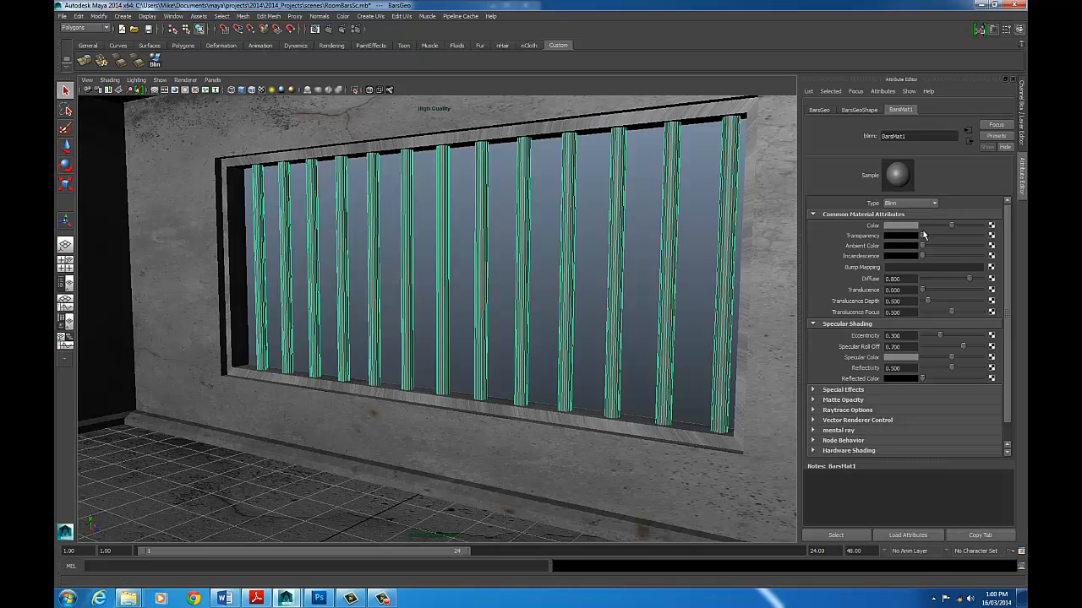
left_click_drag(951, 225, 938, 227)
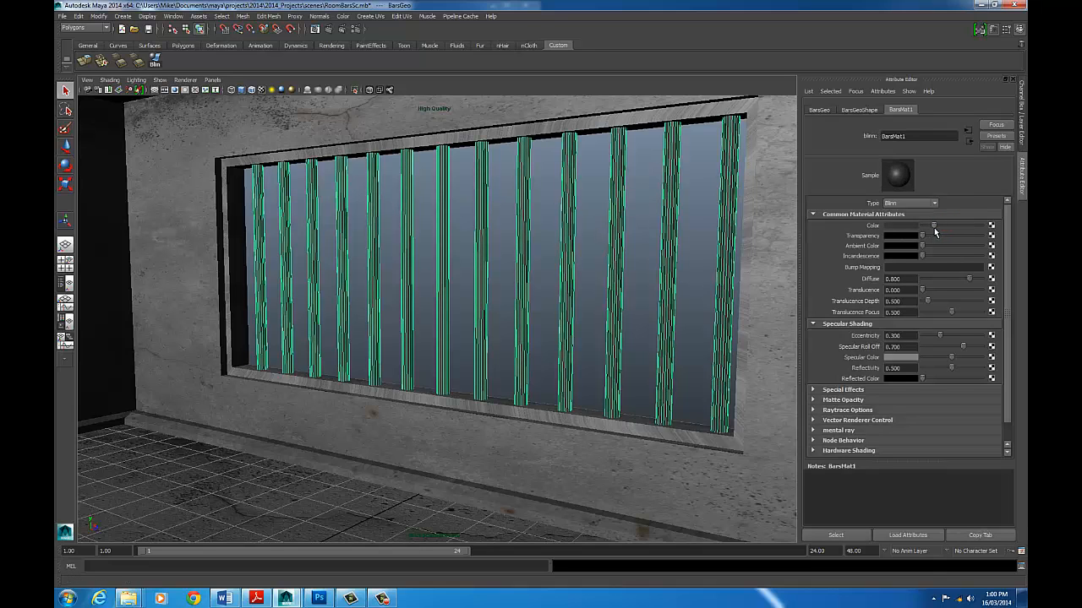
left_click(899, 227)
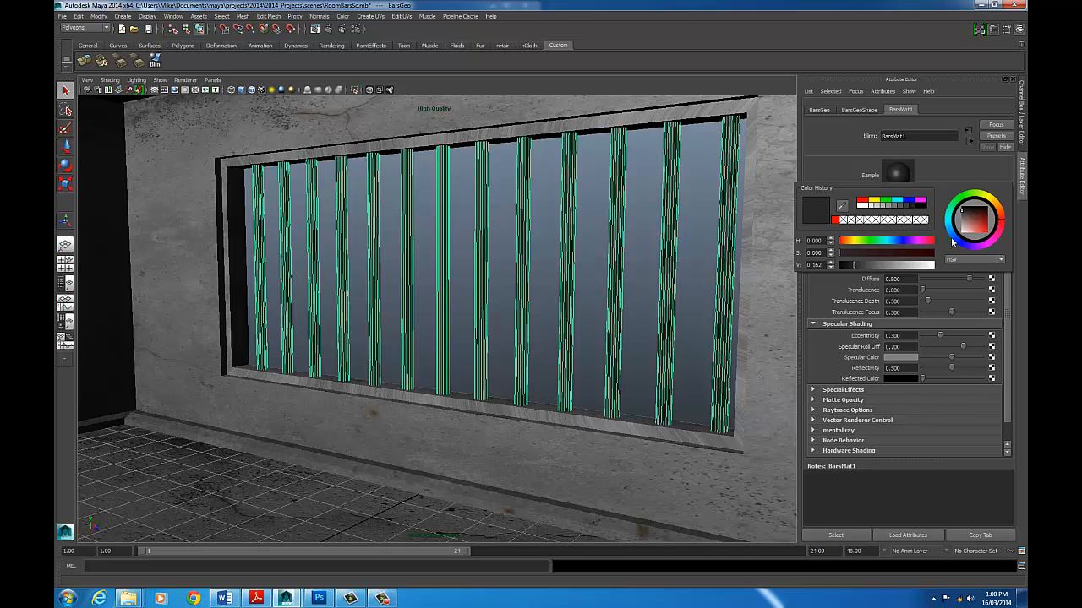
left_click(910, 201)
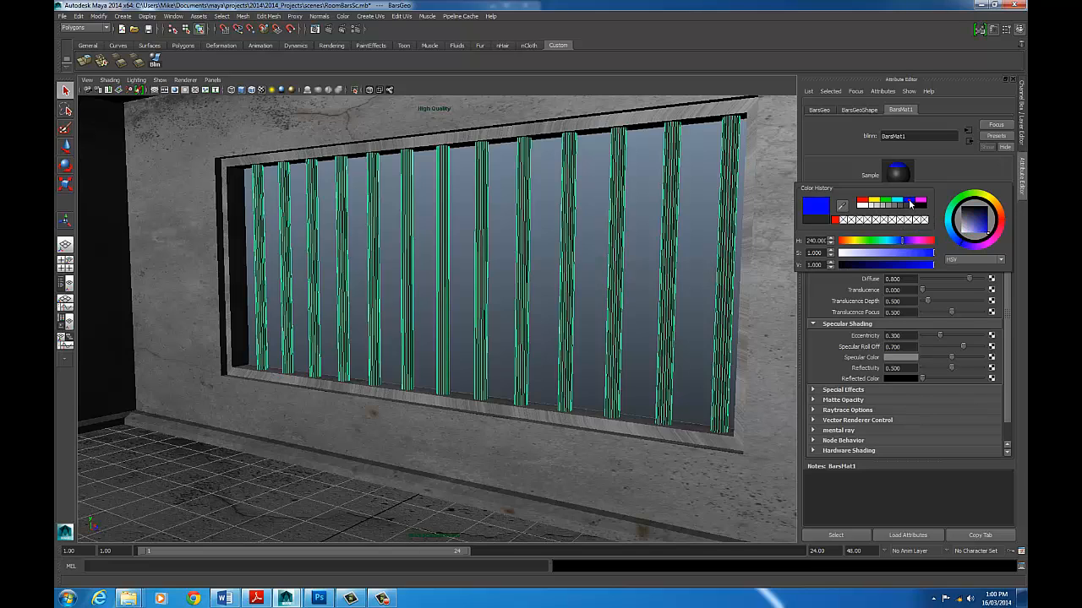
left_click_drag(874, 265, 896, 243)
left_click(899, 241)
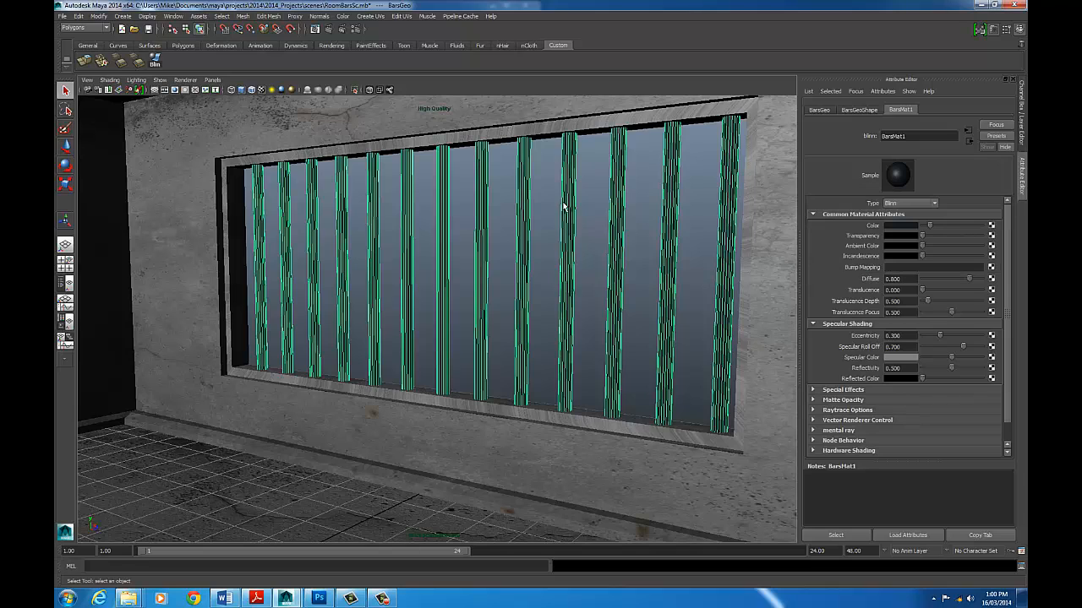
left_click(590, 220)
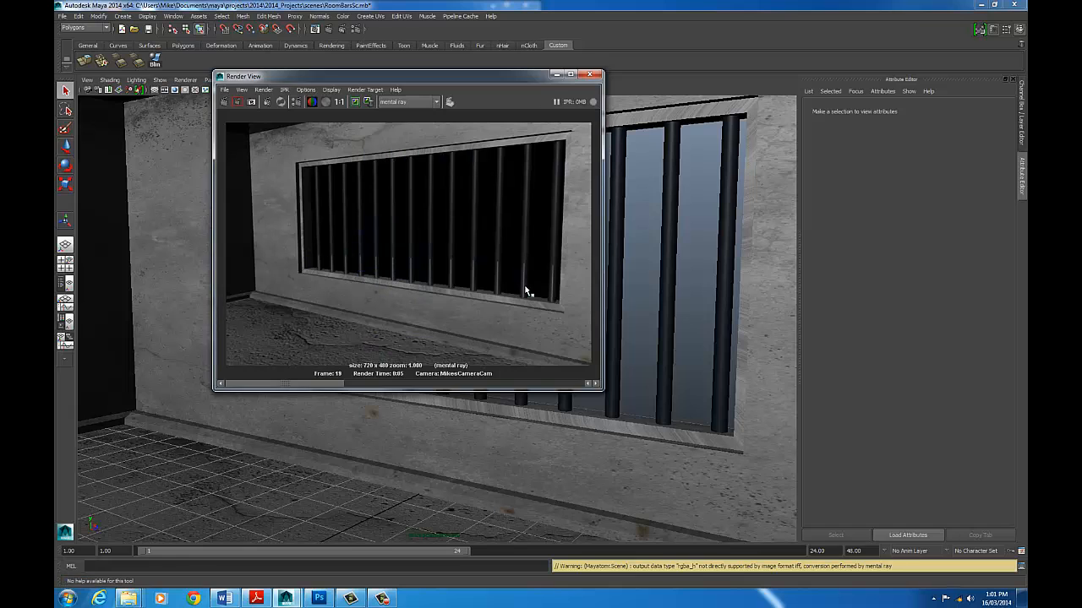
left_click(591, 76)
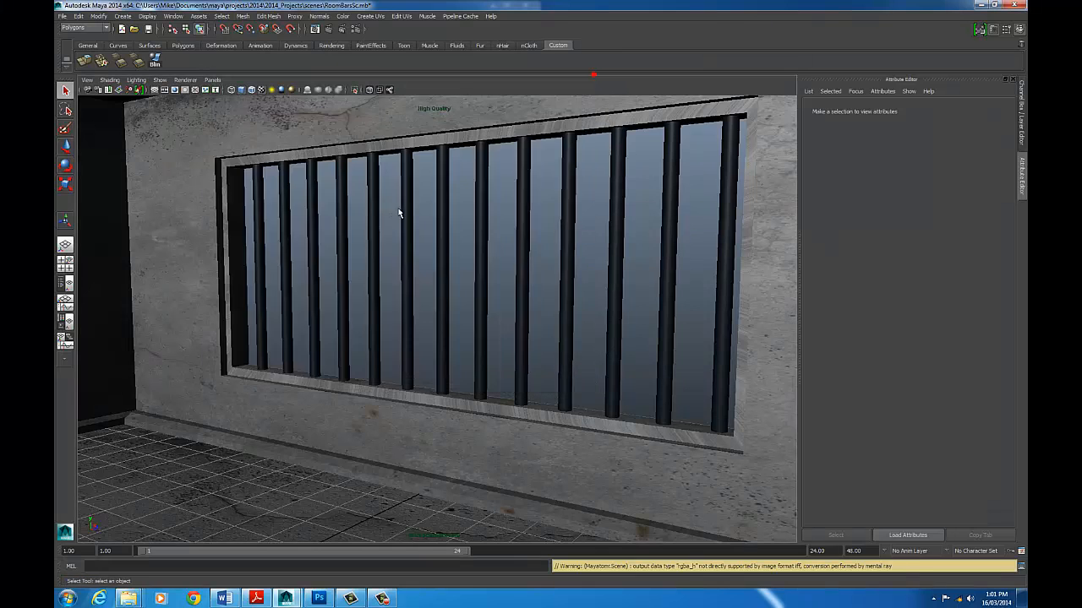
Connect a Noise texture to the Bump Mapping attribute of the window bars' BarsMat1 material
right_click_drag(399, 207, 583, 157, "alt")
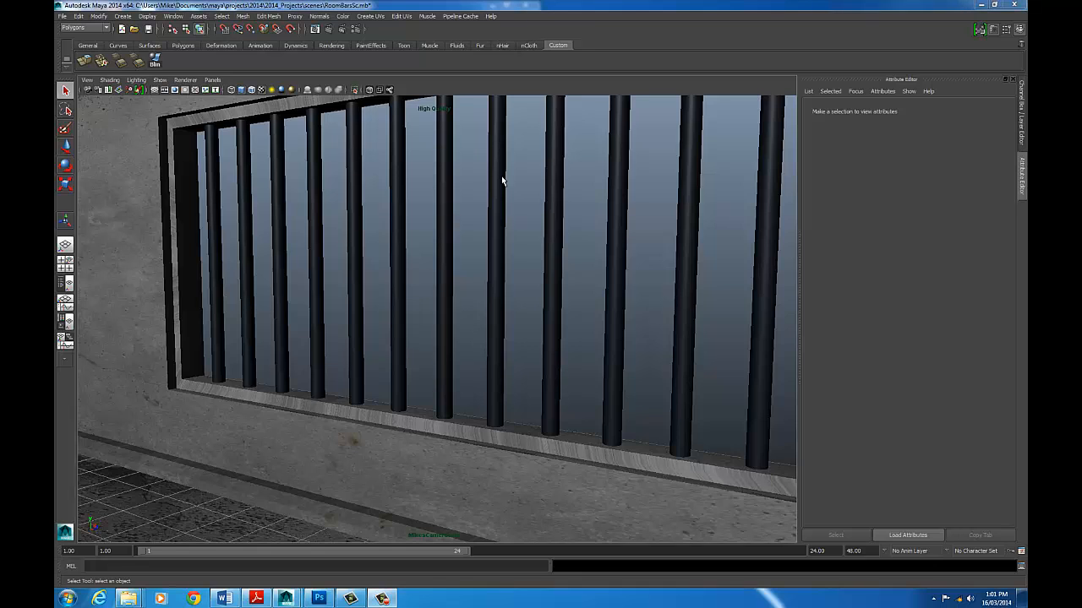
left_click(439, 140)
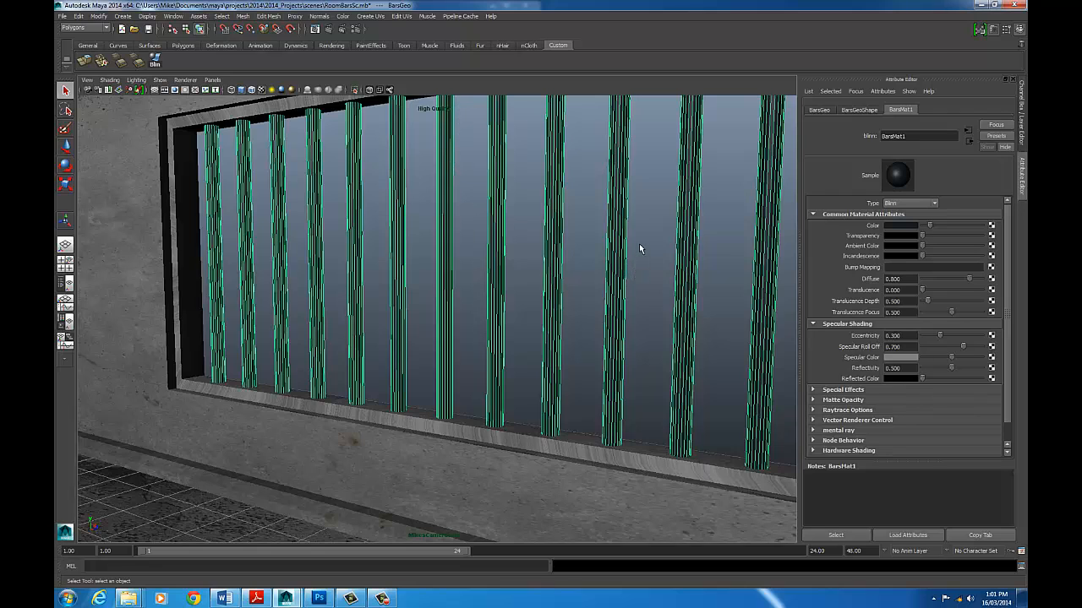
left_click_drag(639, 245, 497, 251, "alt")
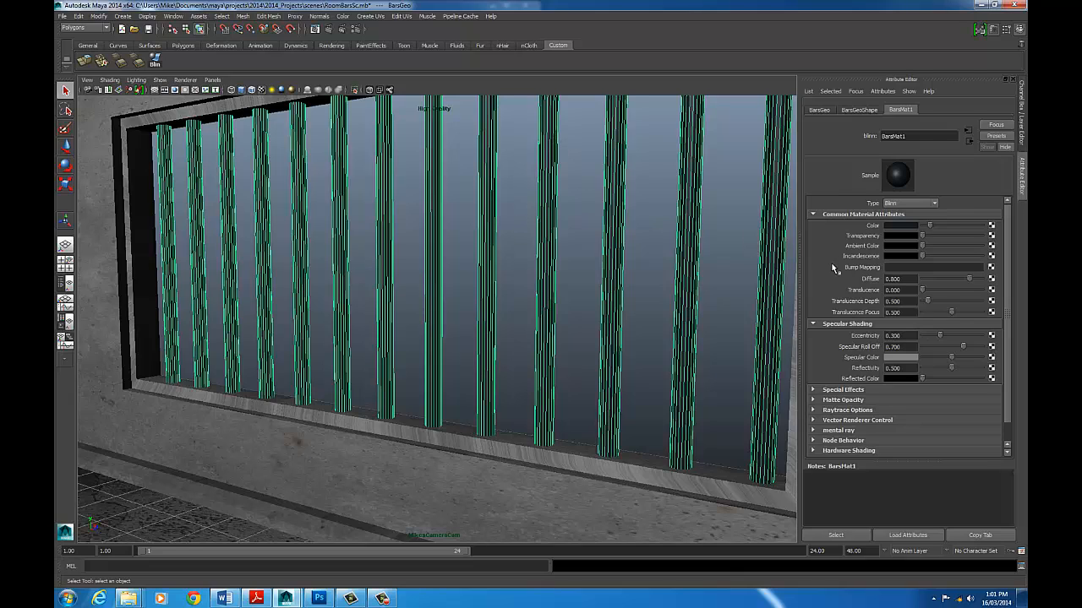
left_click(992, 268)
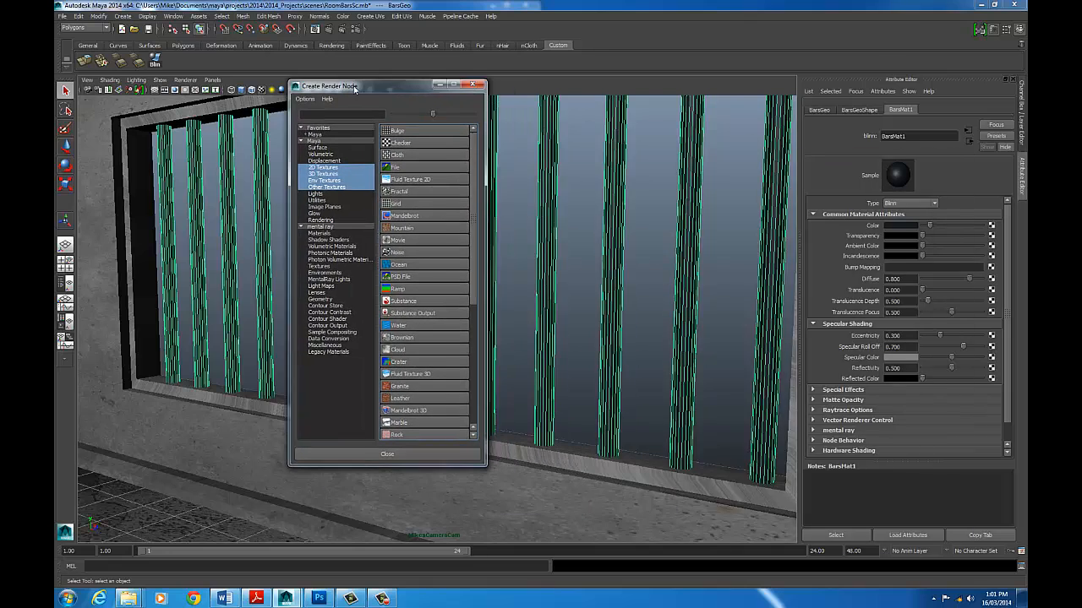
left_click(404, 250)
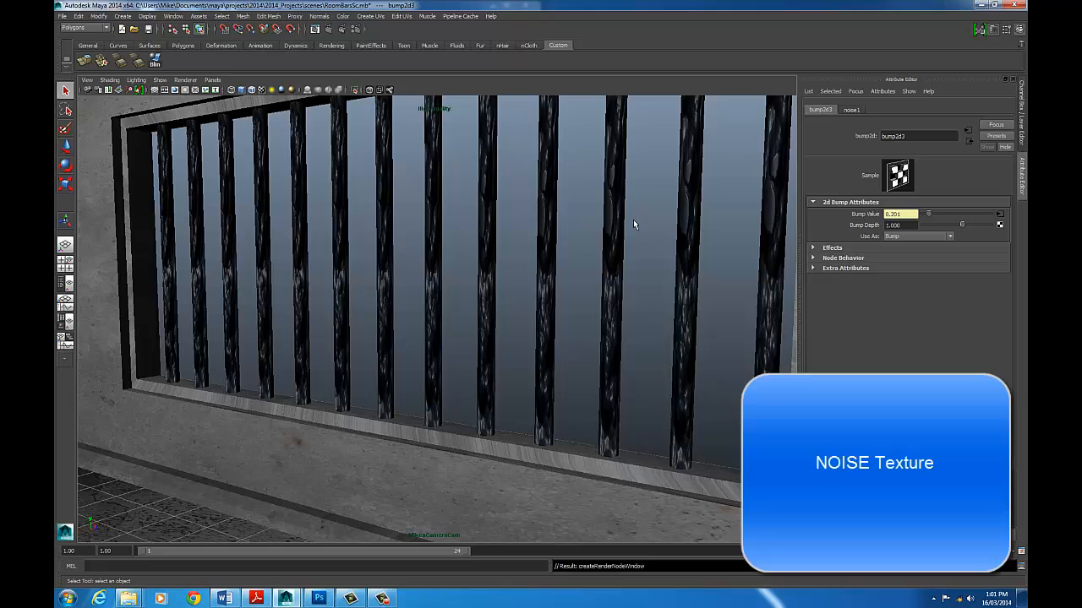
Set the Bump Depth of the bars' noise bump to 0.1, and deselect the bars
left_click(904, 225)
type("0.1")
key("Return")
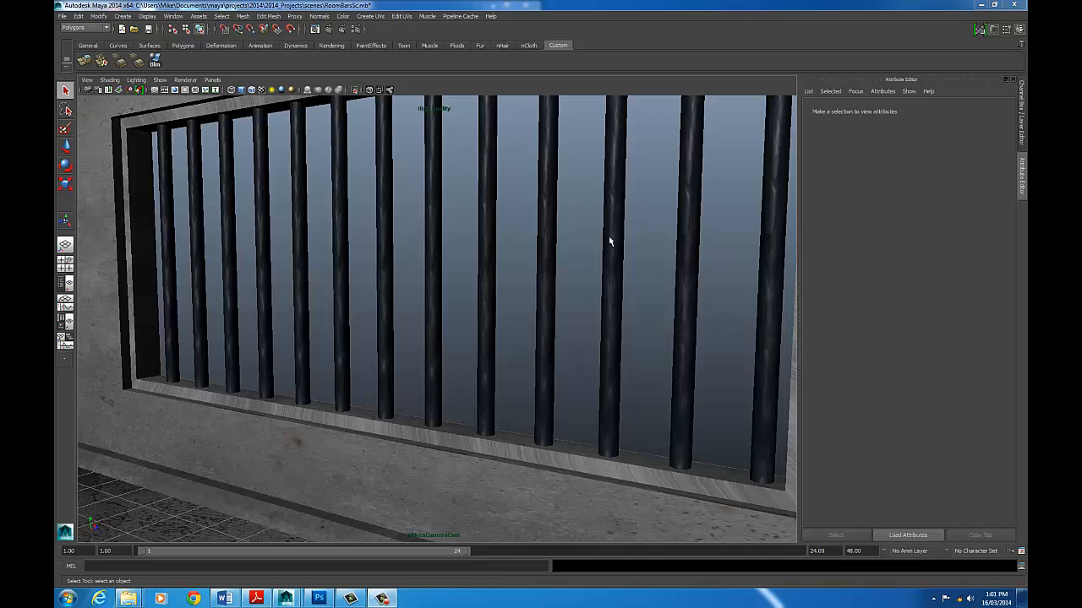
left_click(650, 167)
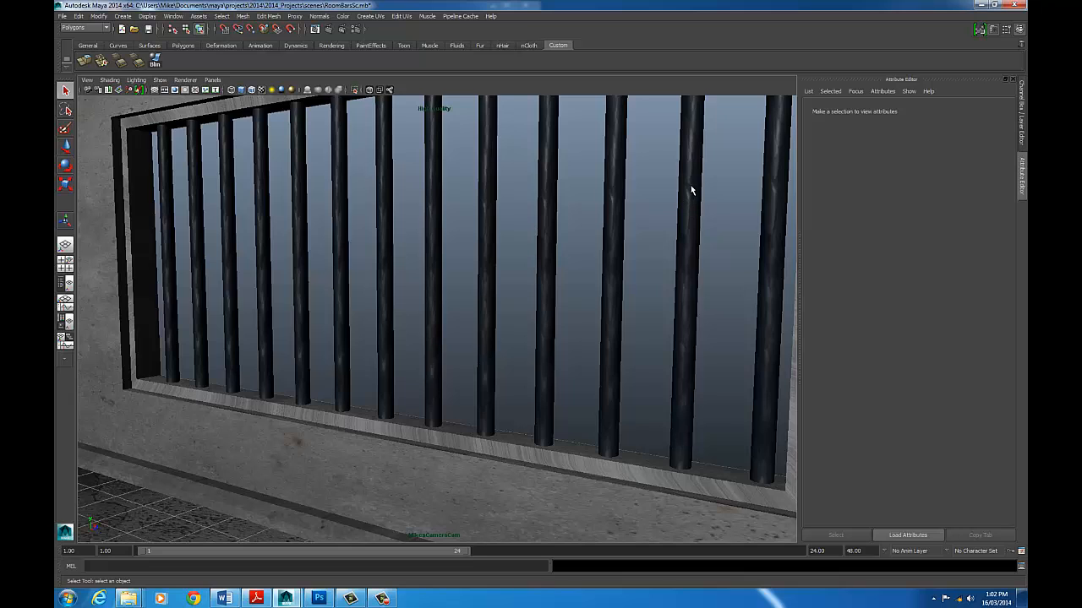
Set the Frequency of the bars' bump noise texture to 250, test-render it, and lower its Ratio to about 0.504
left_click(619, 174)
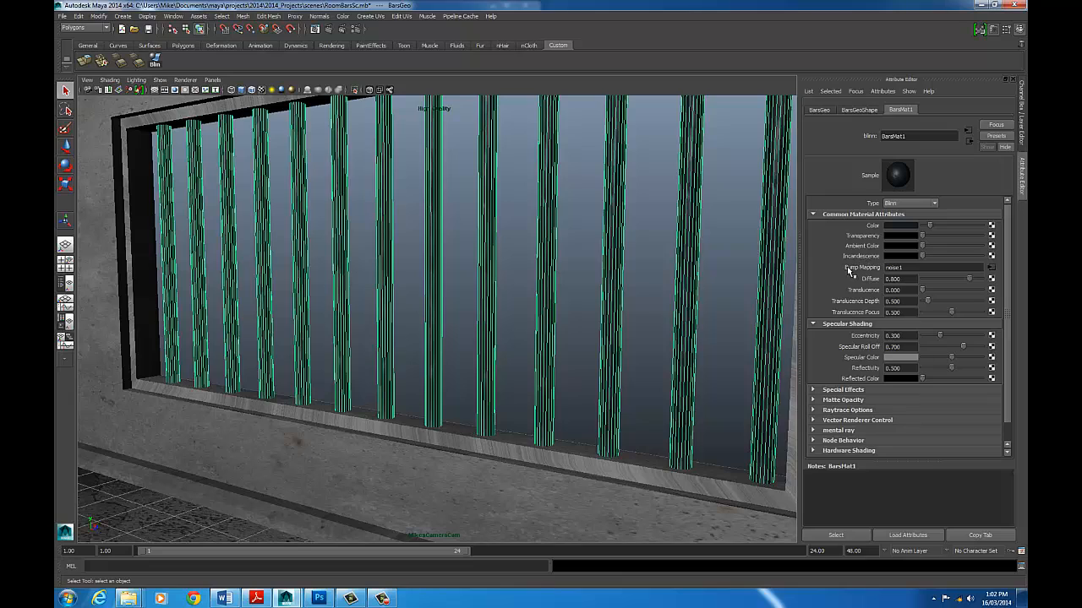
left_click(992, 268)
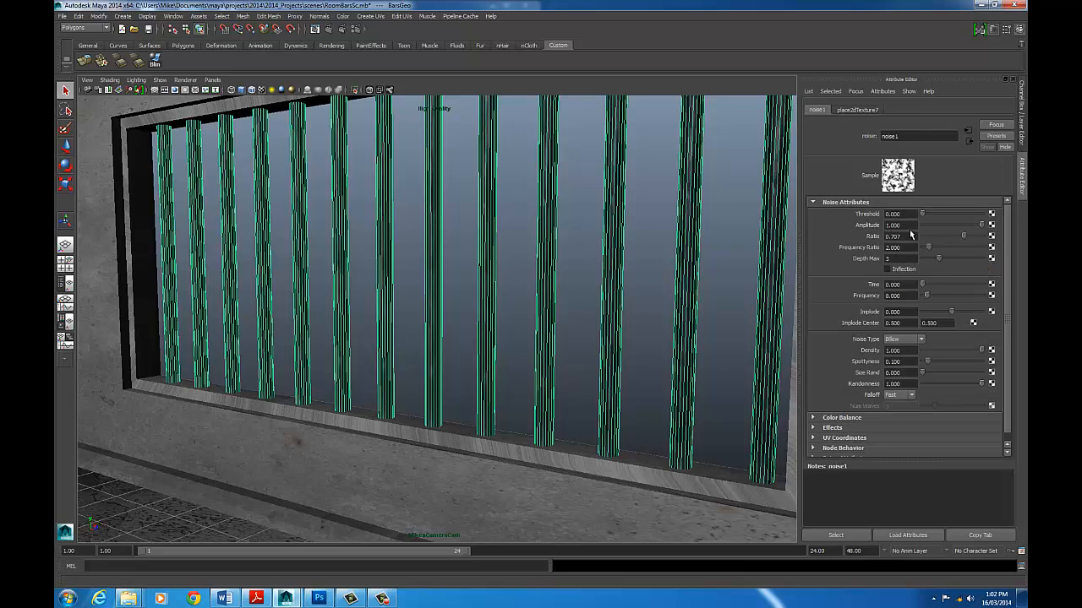
left_click_drag(904, 225, 867, 225)
left_click_drag(930, 296, 987, 295)
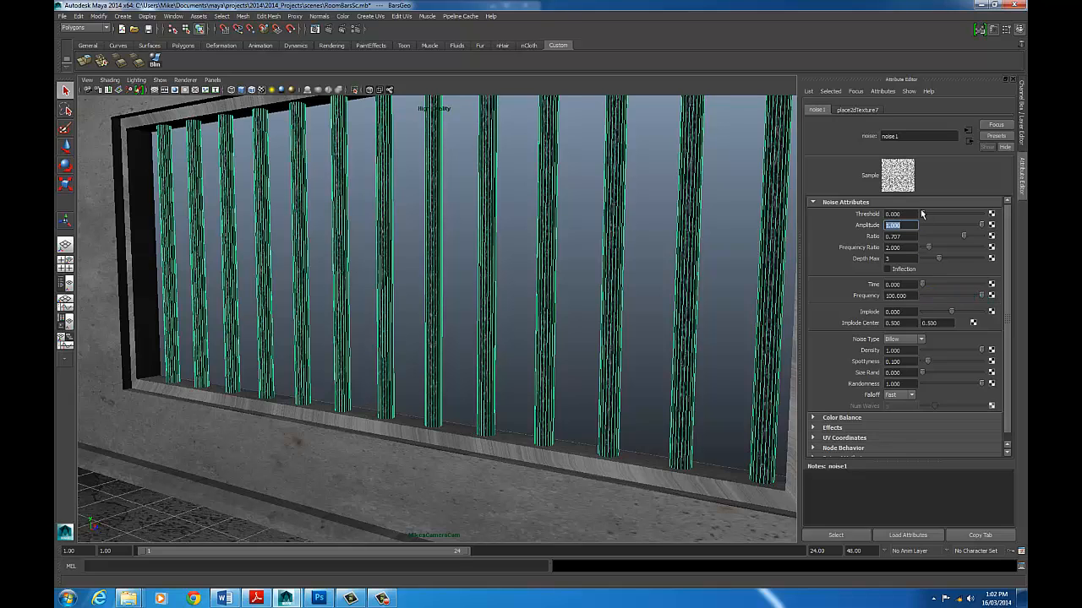
left_click(913, 296)
type("250")
key("Return")
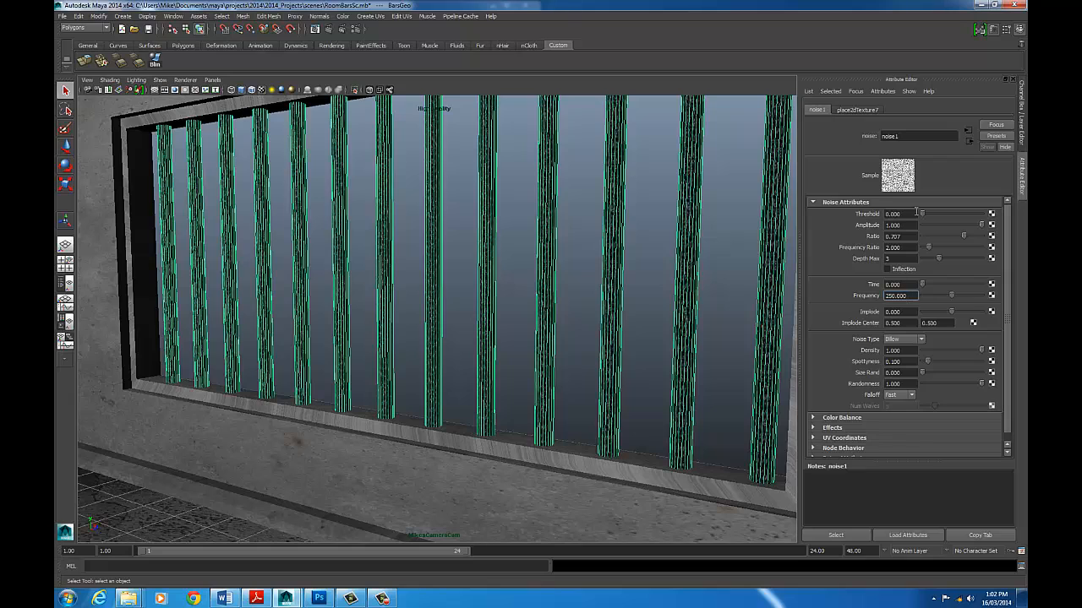
left_click(329, 29)
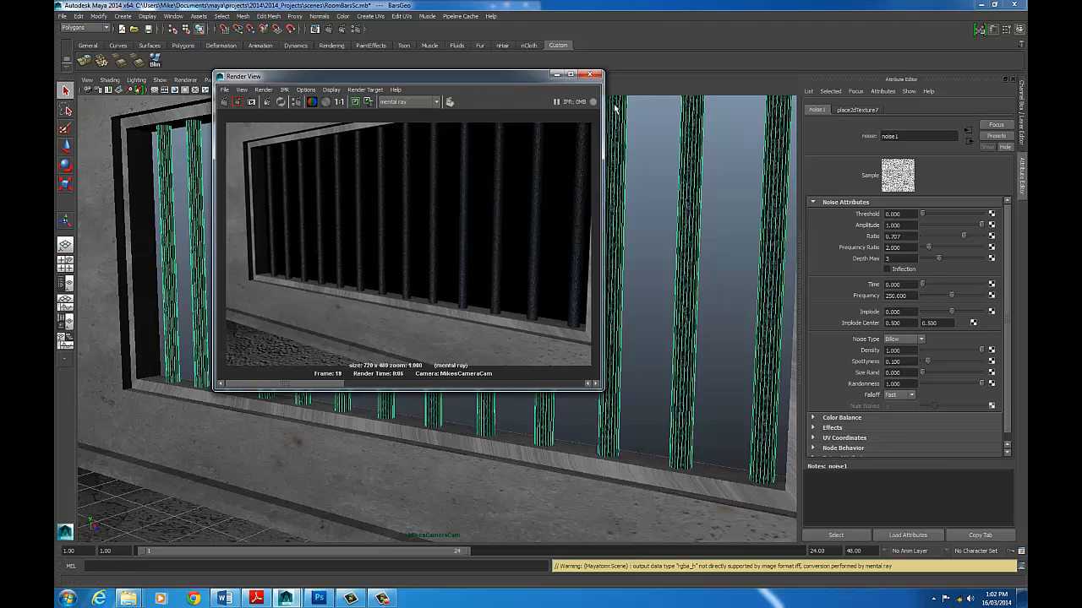
left_click_drag(964, 236, 951, 235)
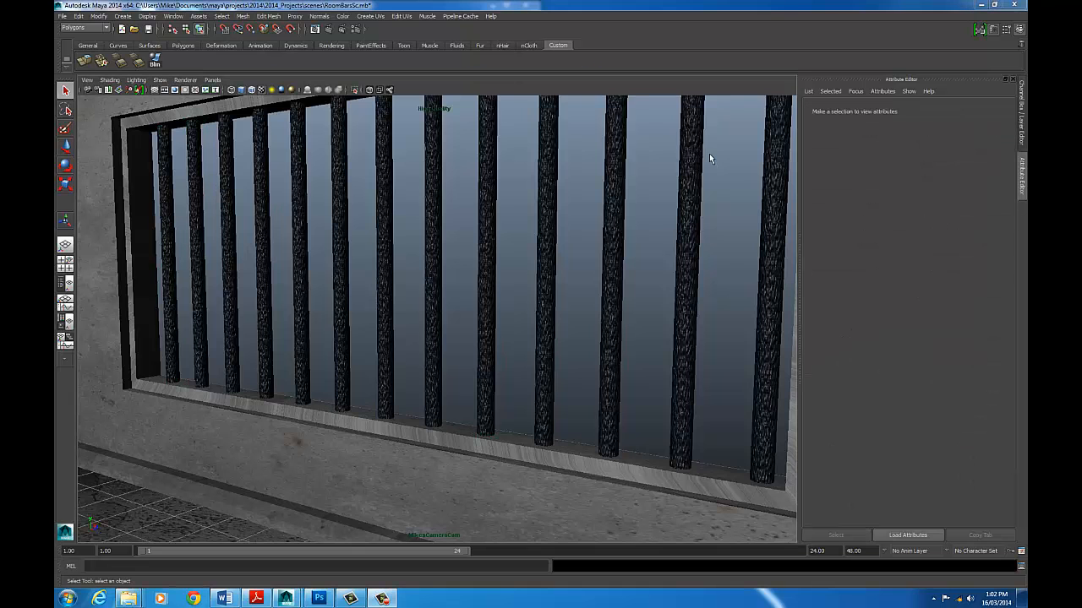
Set the Bump Depth of the window bars' noise bump to 0.05, and test-render the view
left_click(696, 157)
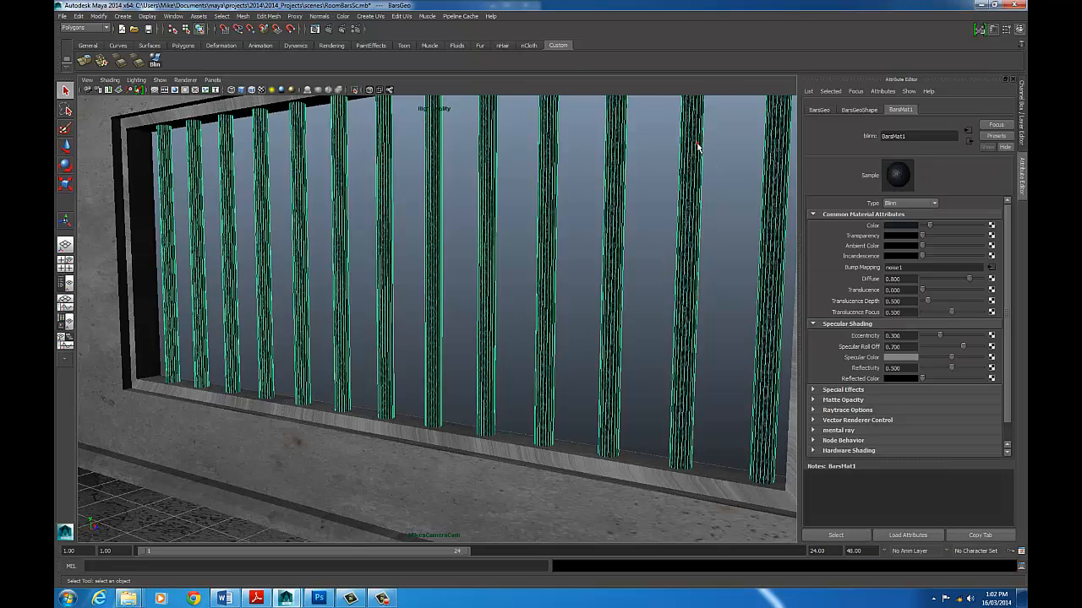
left_click(992, 269)
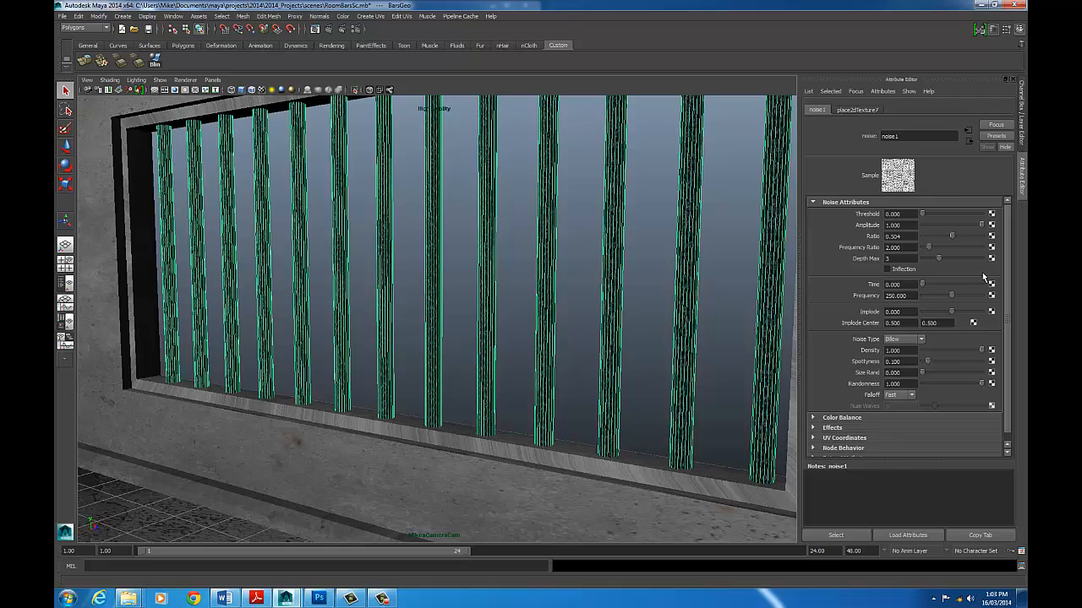
left_click(968, 141)
left_click(968, 130)
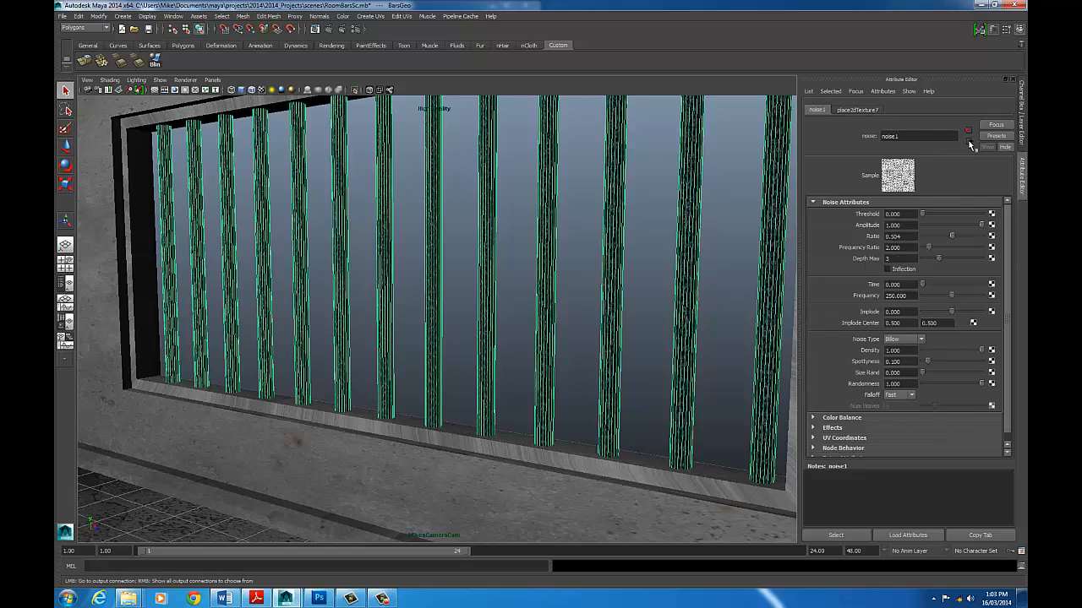
left_click(968, 141)
left_click(968, 133)
left_click(969, 142)
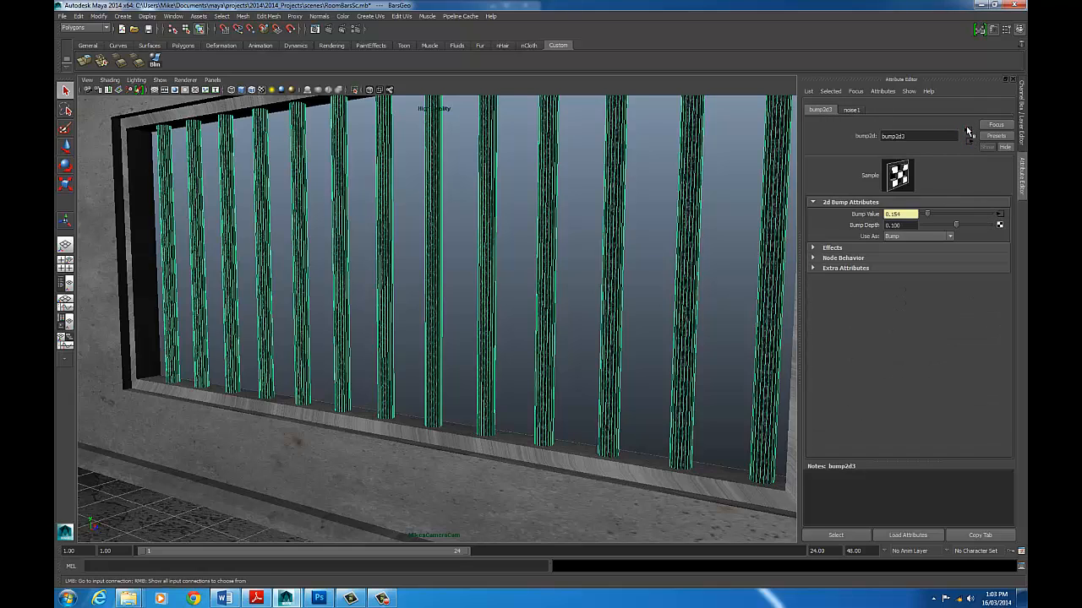
left_click(967, 132)
left_click(968, 141)
left_click(968, 131)
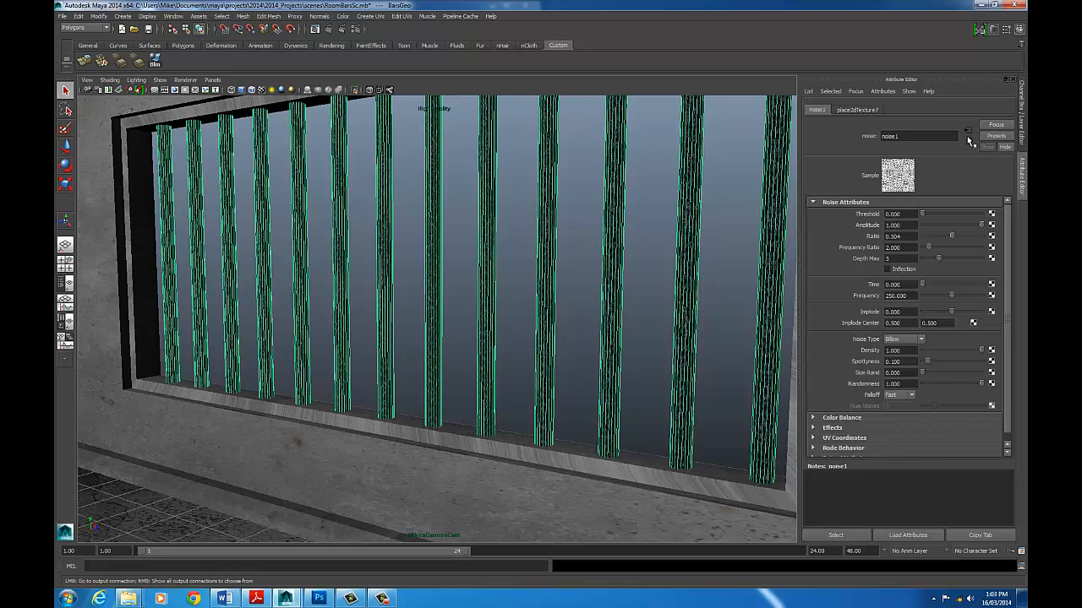
left_click(969, 142)
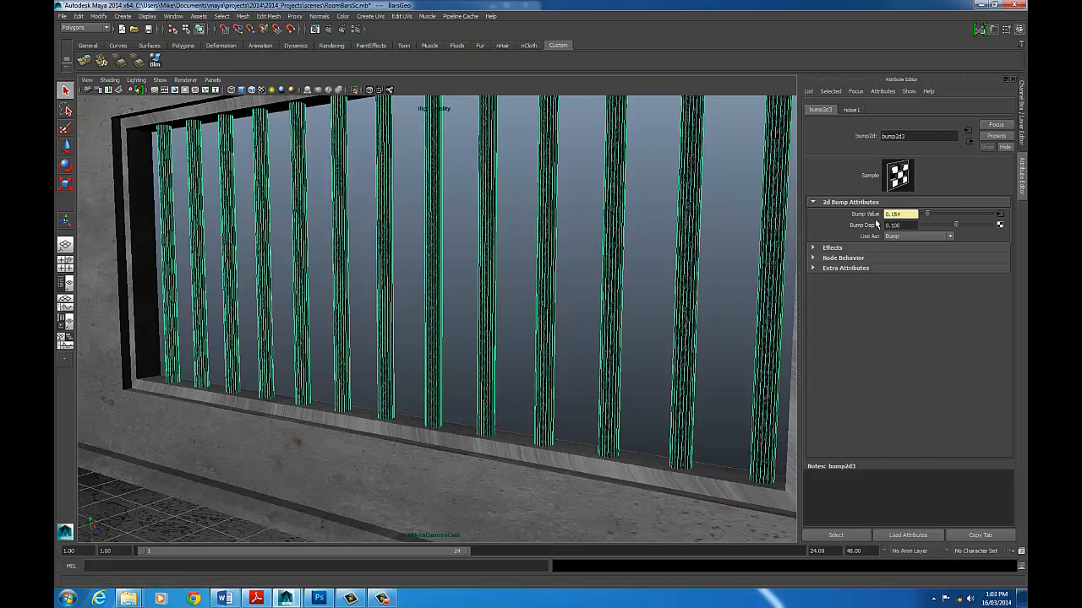
left_click_drag(893, 226, 913, 225)
type("050")
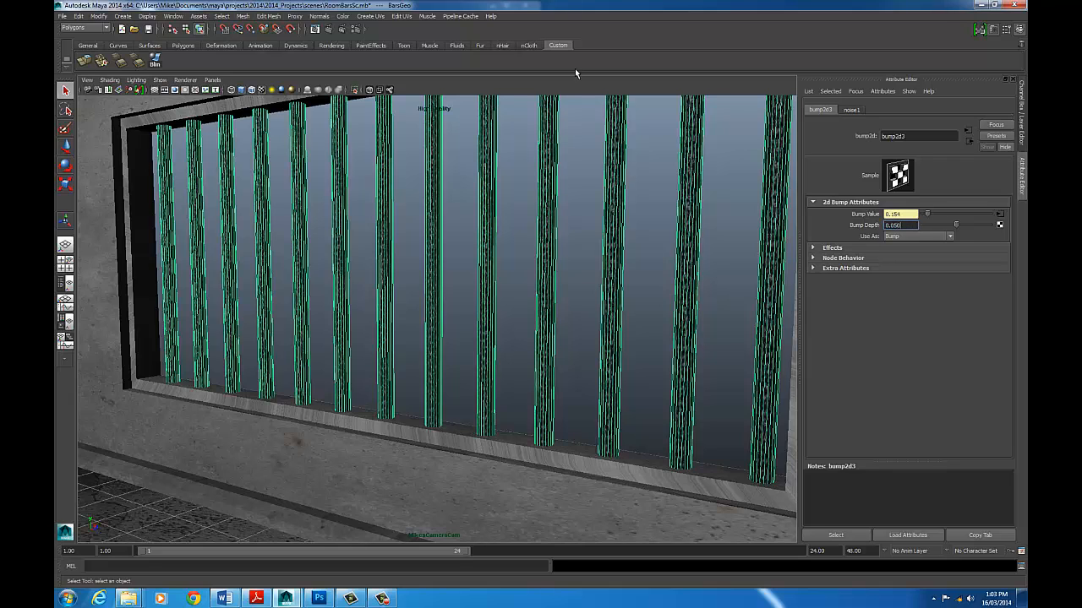
left_click(327, 28)
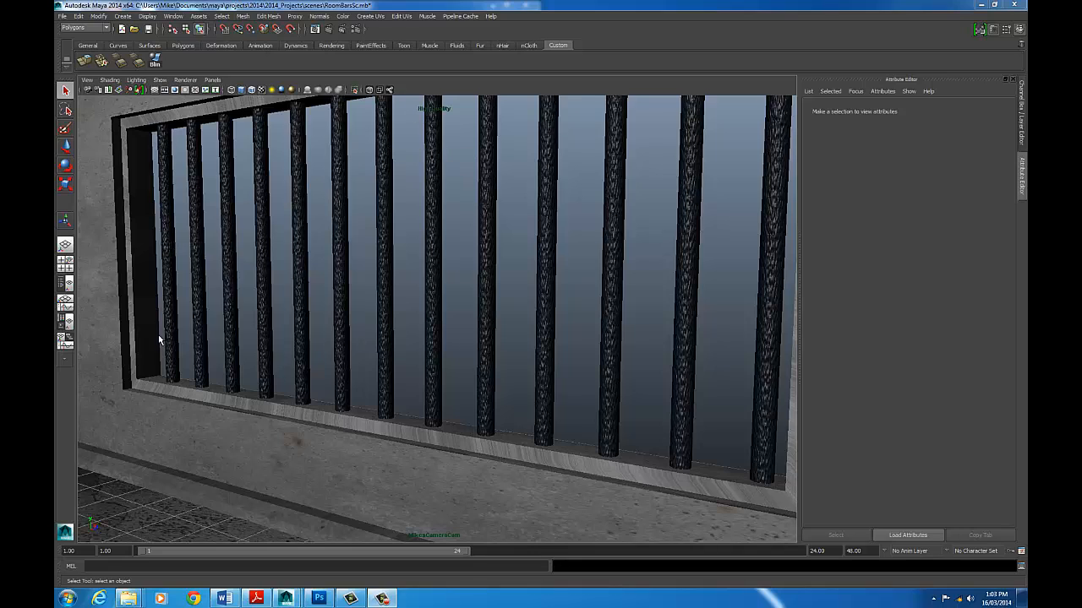
Connect a Ramp texture to the Specular Color attribute of the window bars' BarsMat1 material
left_click(539, 190)
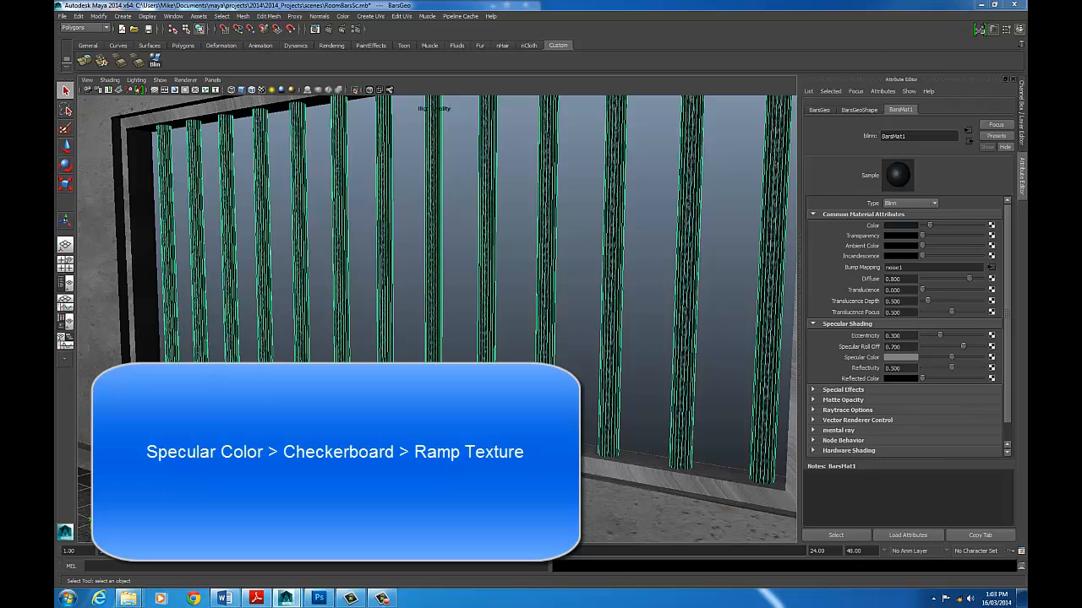
left_click(991, 357)
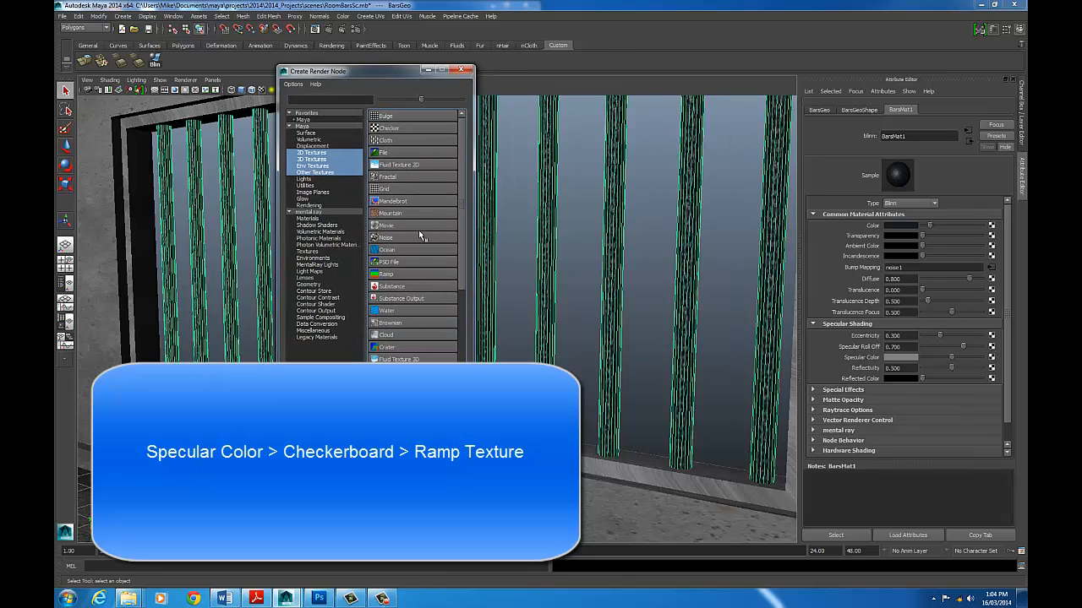
left_click(387, 275)
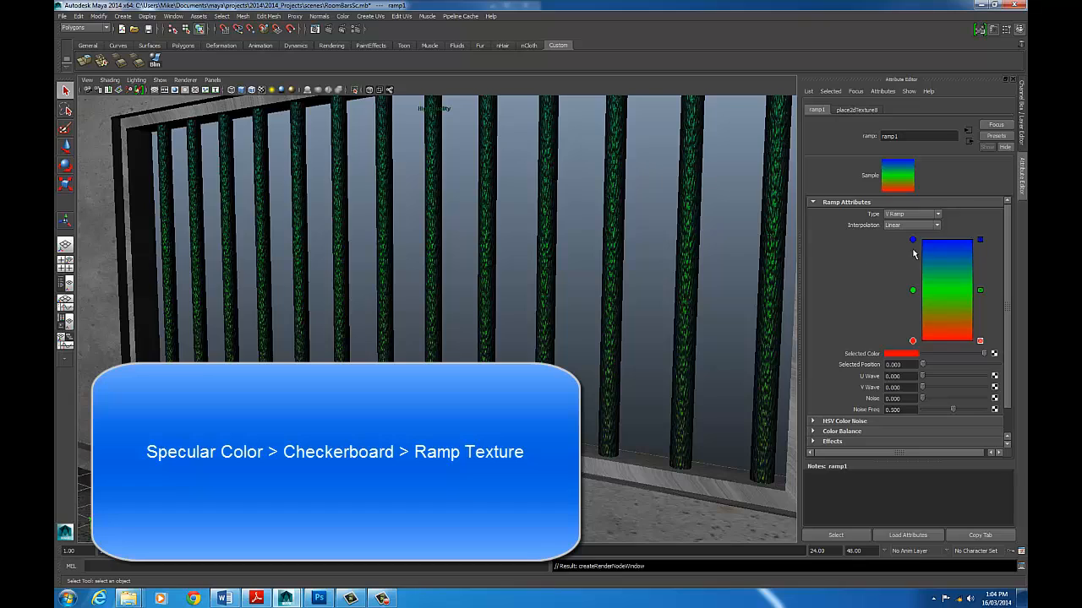
Change the color of the specular ramp's middle handle to white
left_click(913, 241)
left_click(913, 341)
left_click(913, 291)
left_click(913, 240)
left_click(913, 291)
left_click(914, 341)
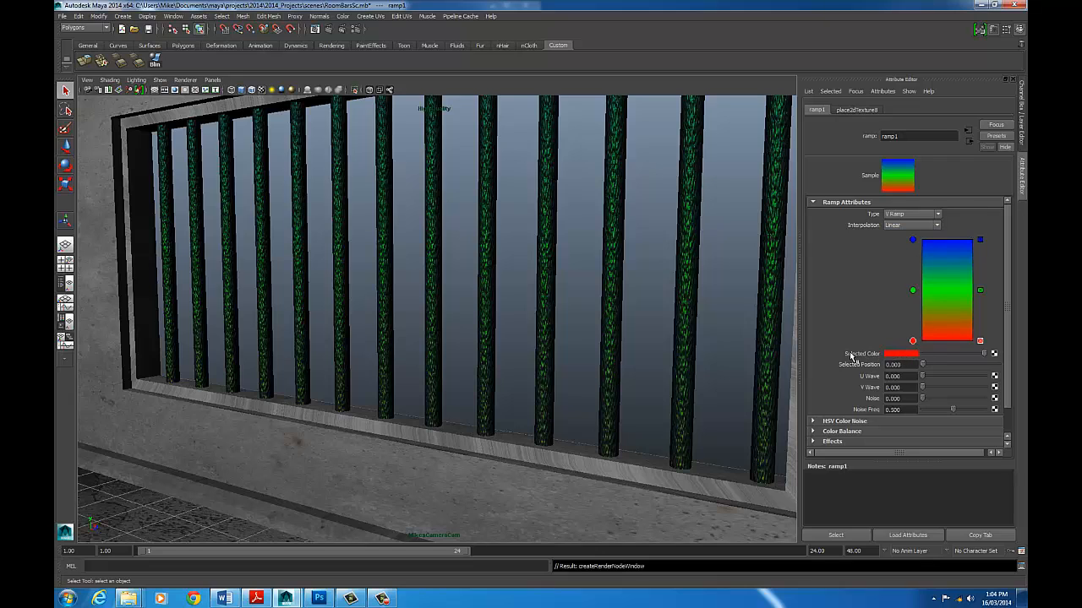
left_click(912, 292)
left_click(897, 355)
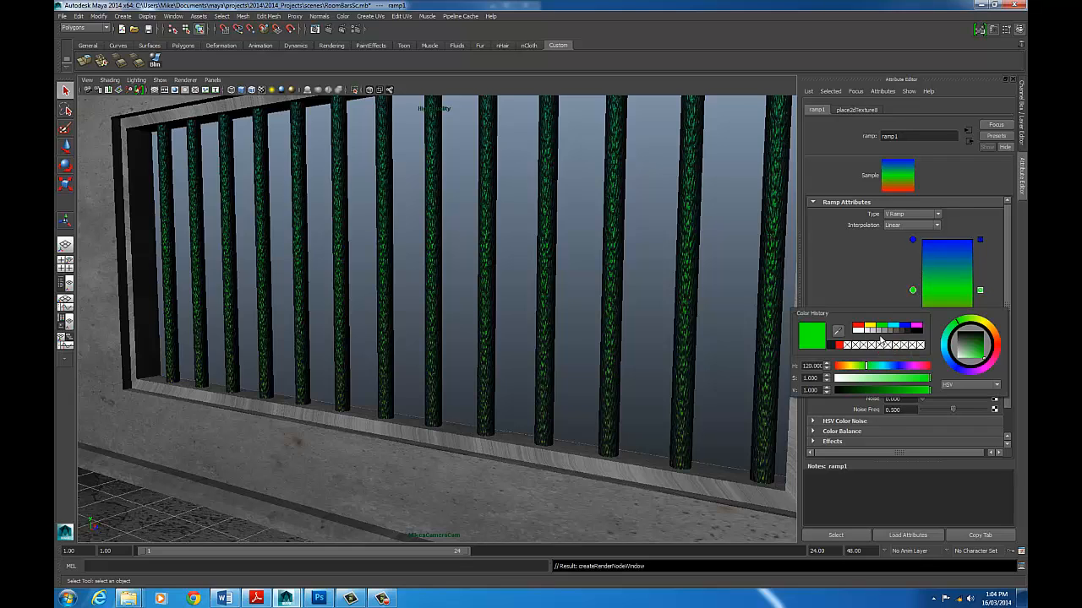
left_click(860, 332)
Change the specular ramp's top handle to the very dark blue from the color history and its bottom handle to black
left_click(913, 239)
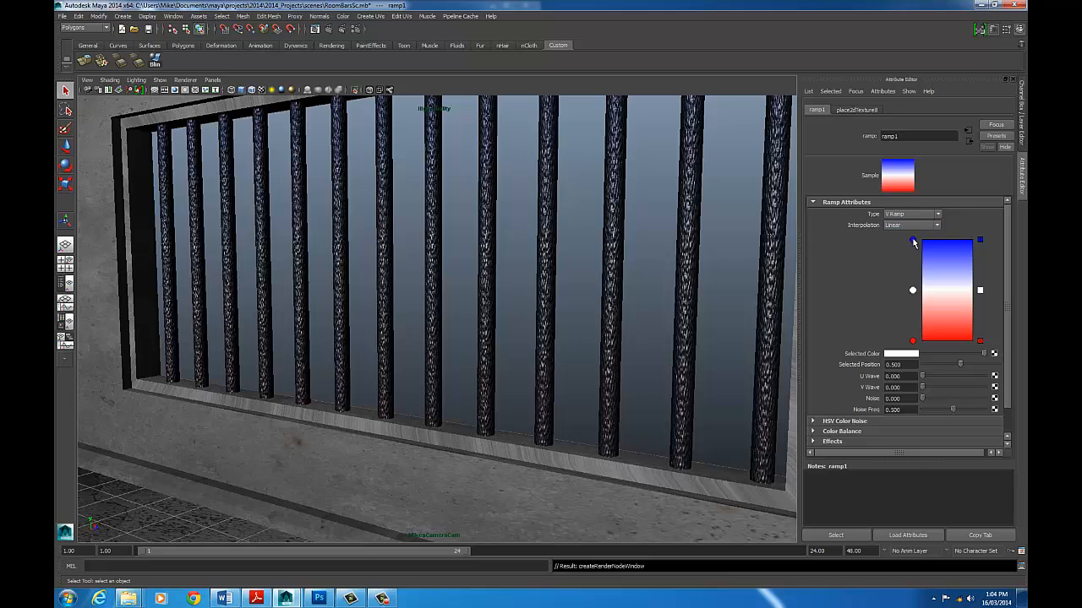
left_click(894, 354)
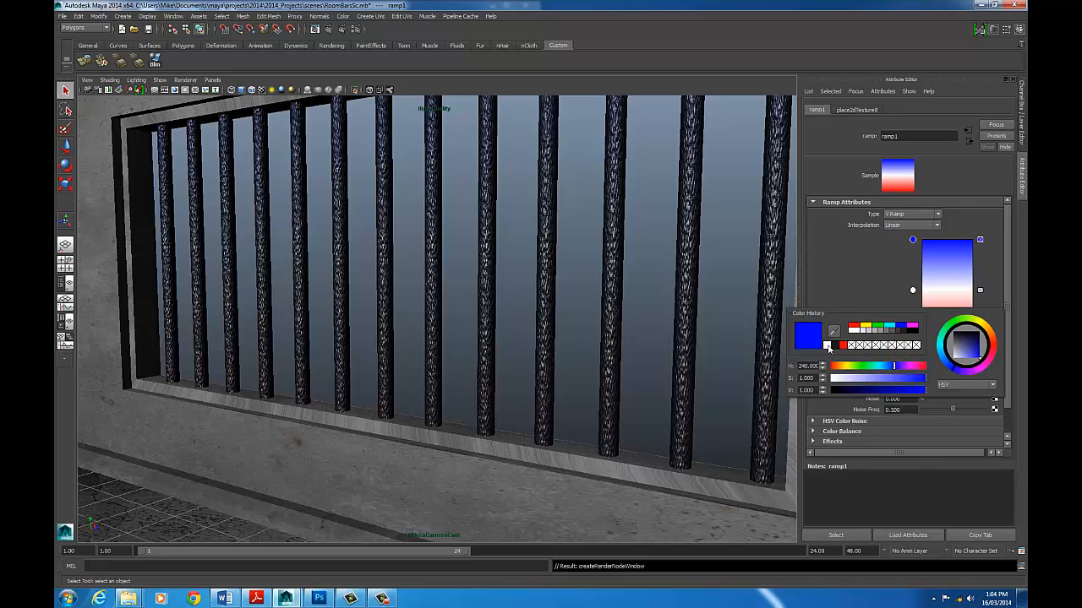
left_click(829, 346)
left_click(913, 341)
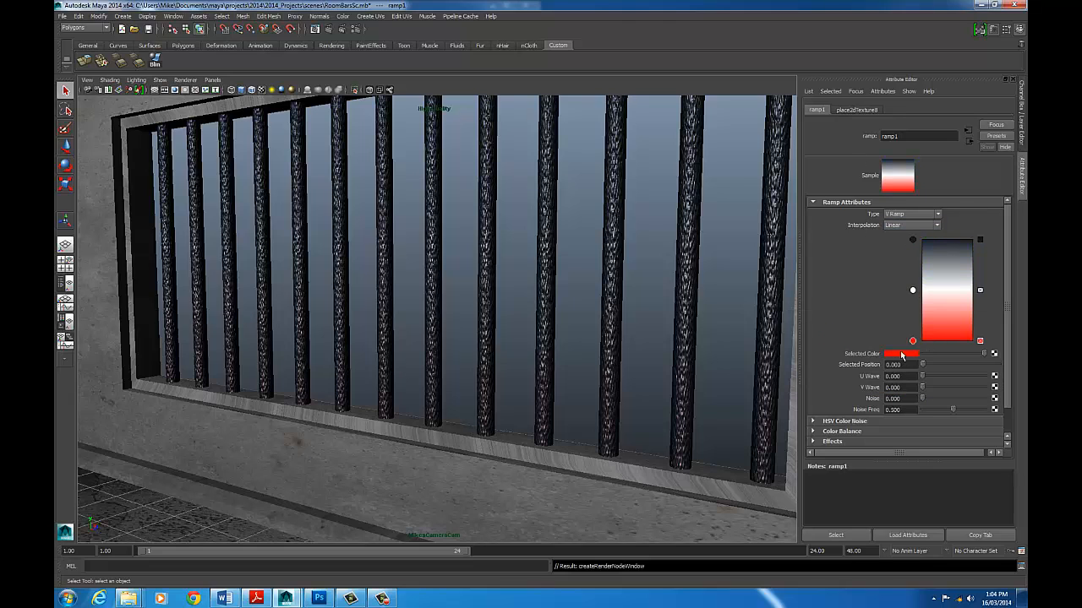
left_click(901, 355)
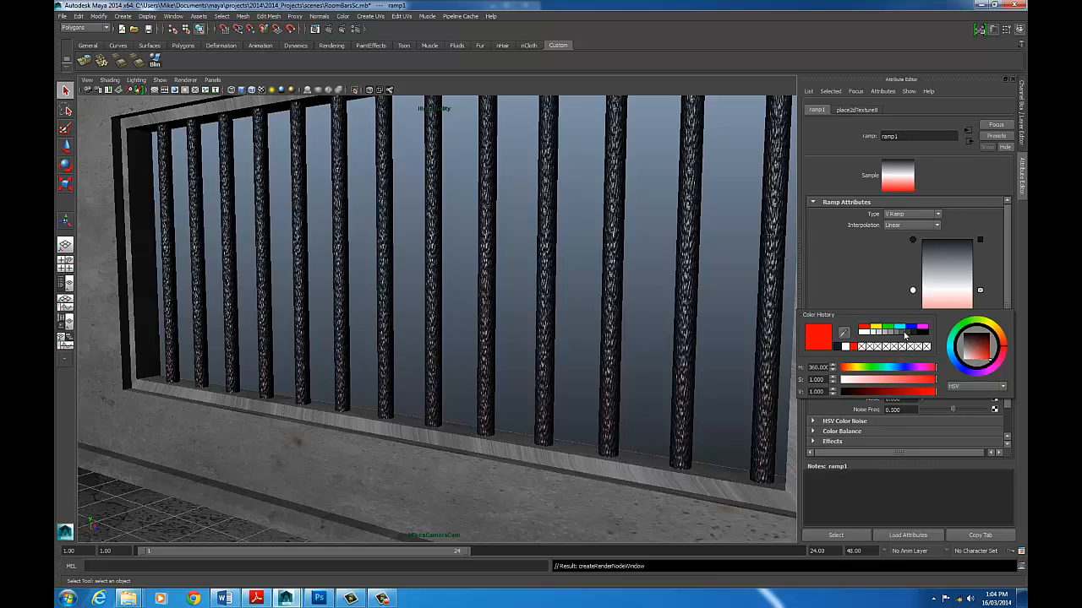
left_click(928, 336)
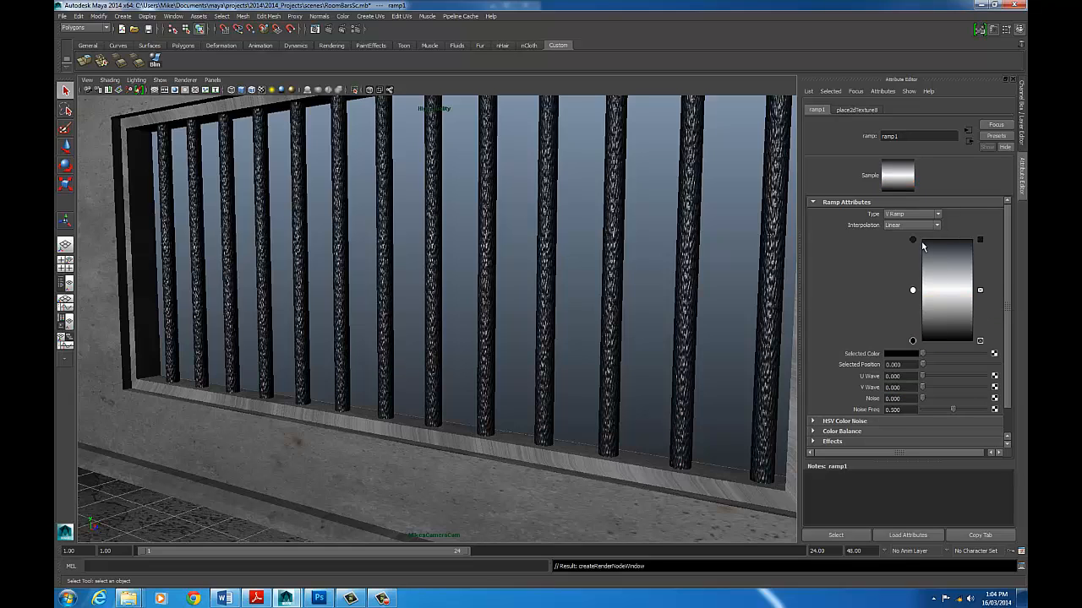
Narrow the ramp's white band by moving the upper dark handle to about 0.605 and the lower black handle to about 0.375
left_click_drag(916, 244, 918, 276)
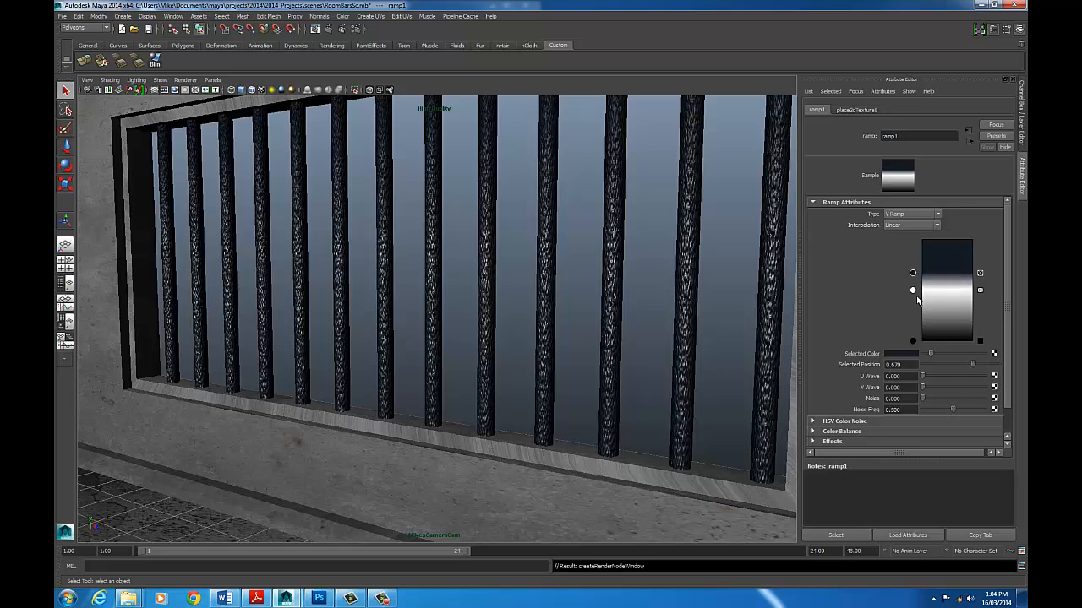
left_click_drag(913, 345, 916, 303)
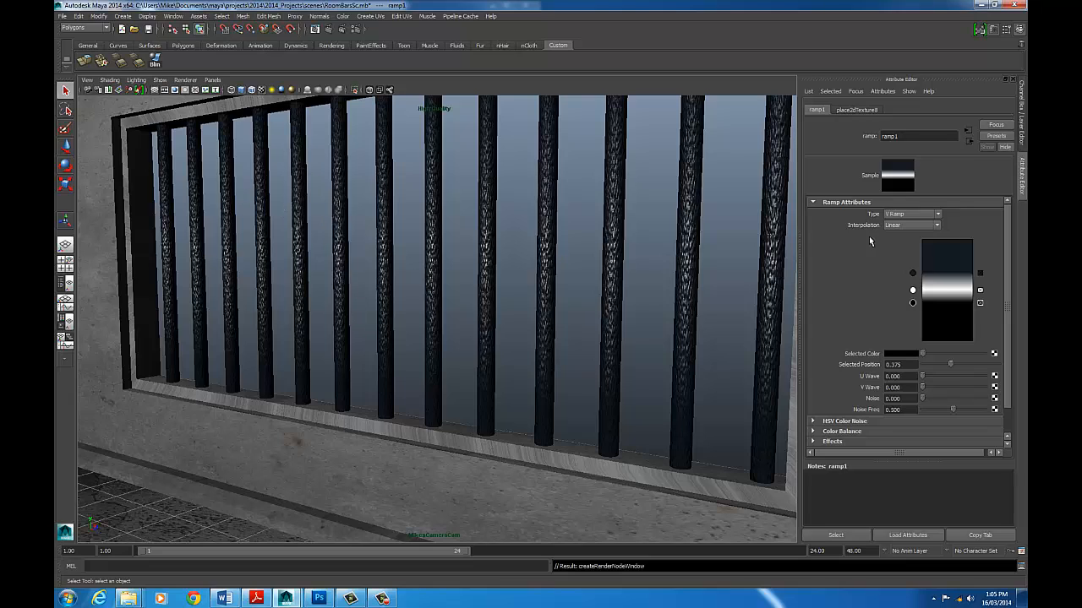
mouse_move(913, 276)
left_mouse_down()
mouse_move(913, 247)
mouse_move(921, 285)
left_mouse_up()
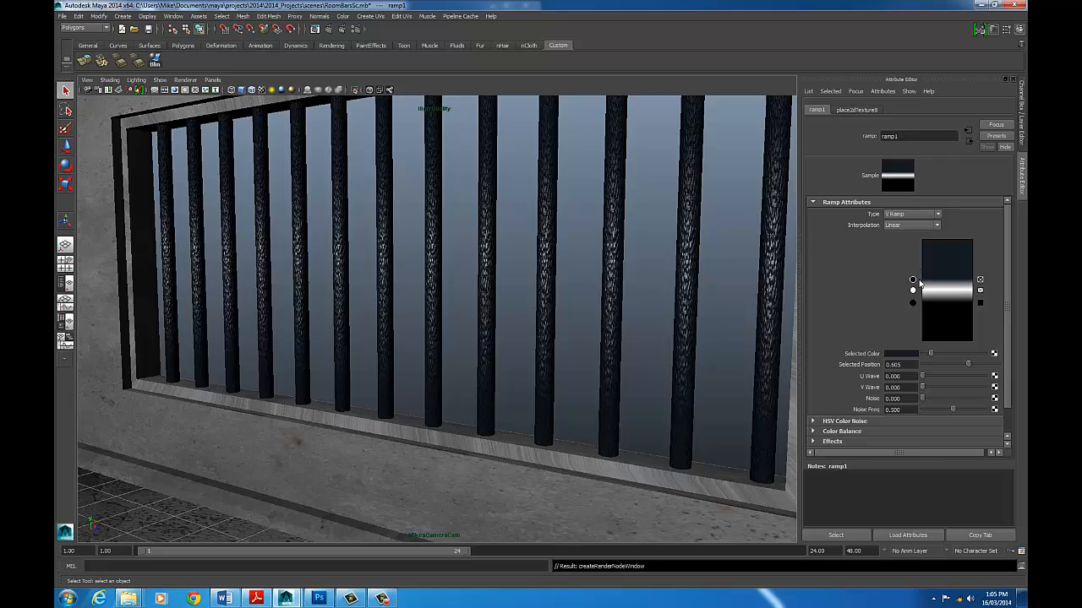
Test-render a wider view of the barred window wall and floor with mental ray, and close the render
right_click_drag(663, 228, 451, 224, "alt")
mouse_move(450, 227)
left_mouse_down("alt")
mouse_move(420, 229)
mouse_move(446, 230)
left_mouse_up("alt")
middle_click_drag(538, 263, 570, 178, "alt")
left_click_drag(565, 219, 602, 231, "alt")
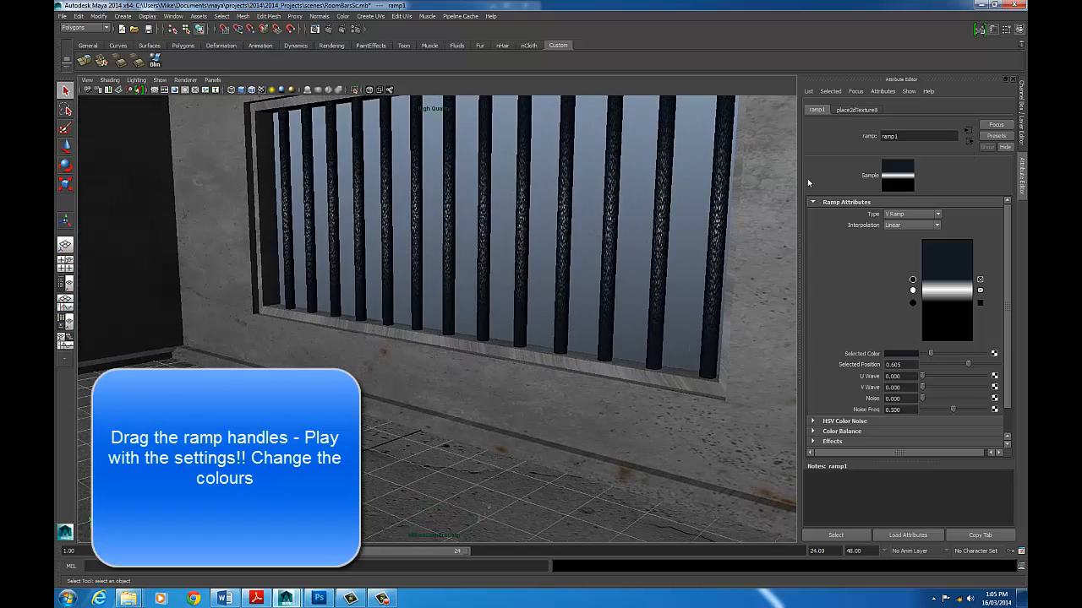
left_click(329, 32)
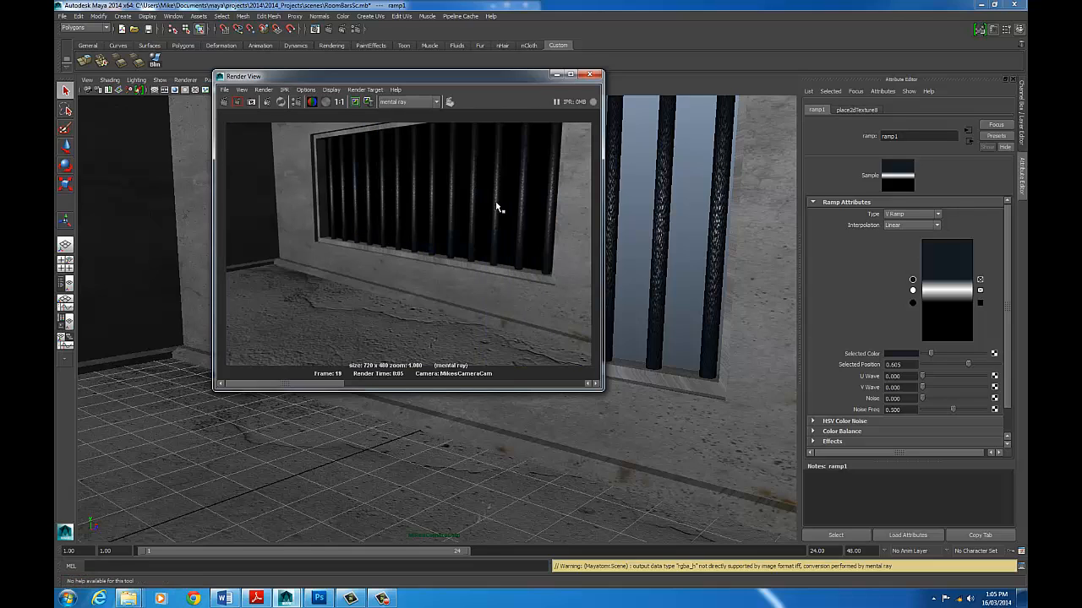
left_click(591, 74)
Deselect the ramp and create an ambient light in the room scene
right_click_drag(728, 242, 350, 226, "alt")
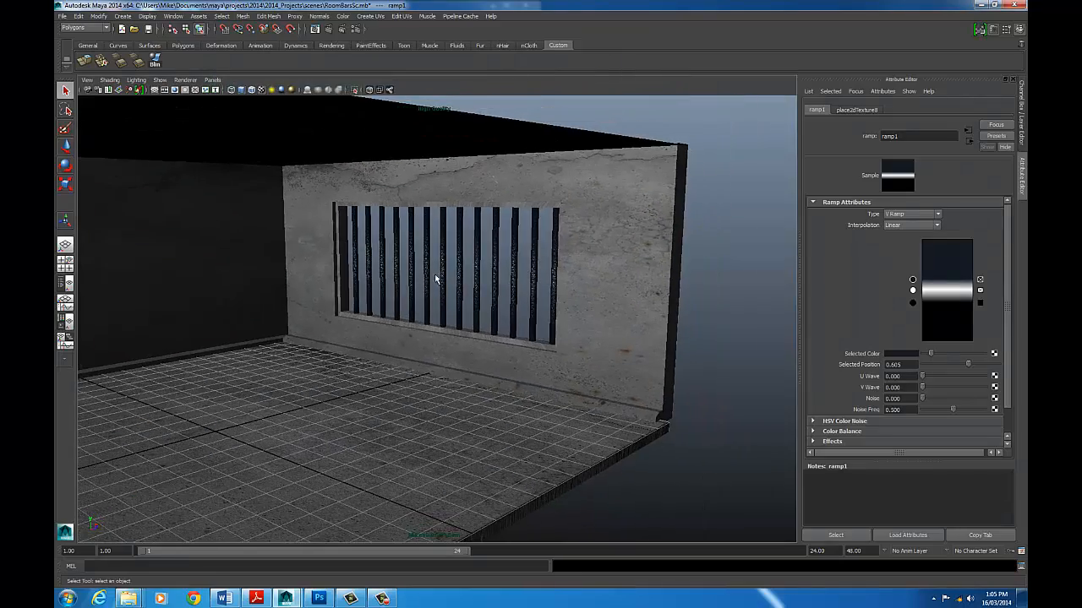
left_click_drag(436, 279, 443, 318, "alt")
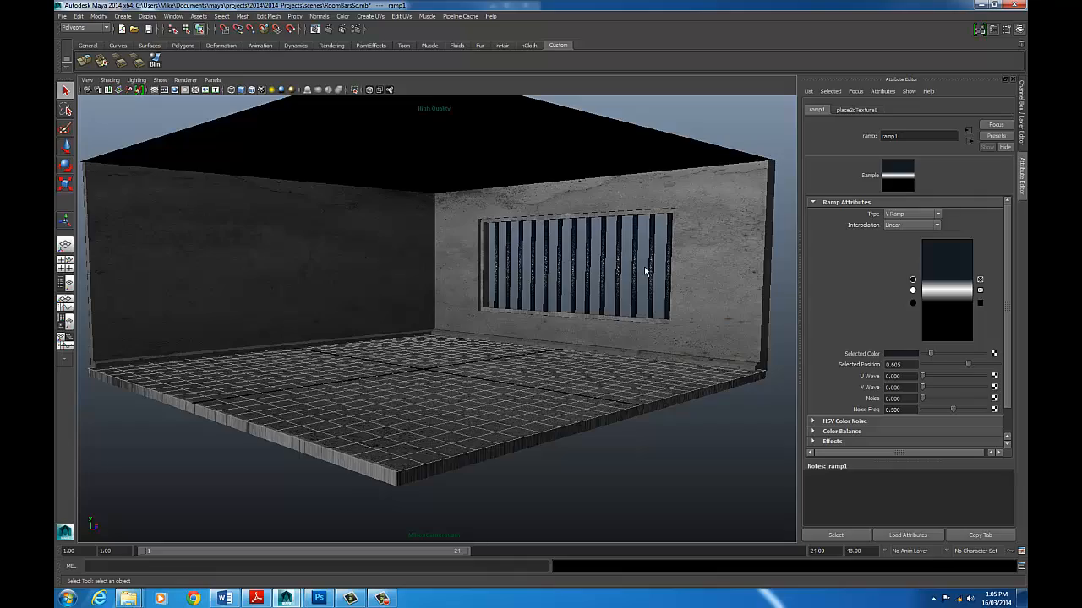
left_click_drag(644, 269, 507, 234, "alt")
middle_click_drag(508, 234, 522, 256, "alt")
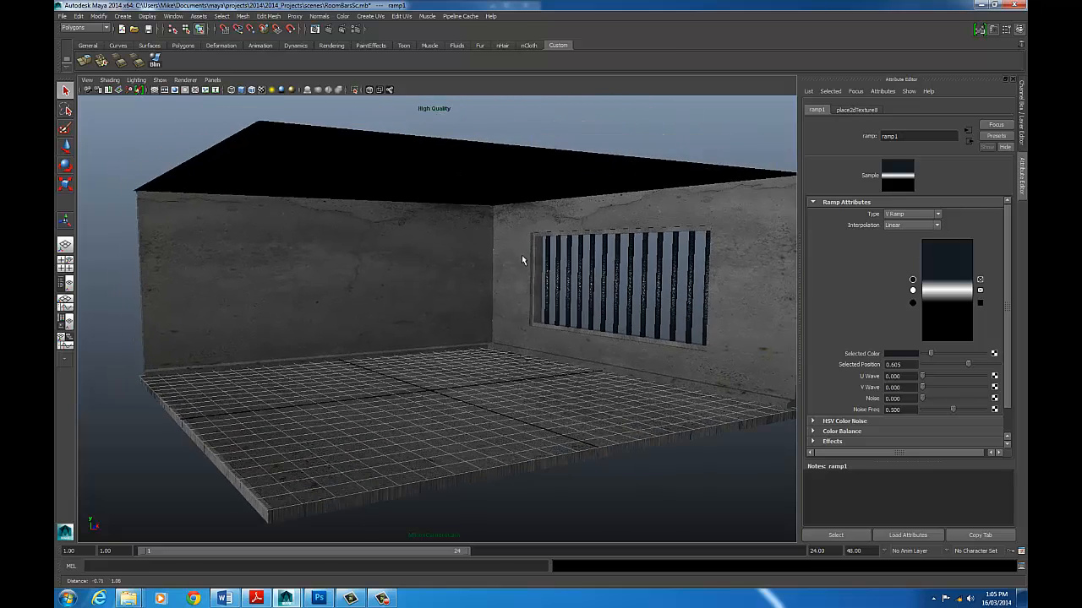
right_click_drag(521, 256, 650, 247, "alt")
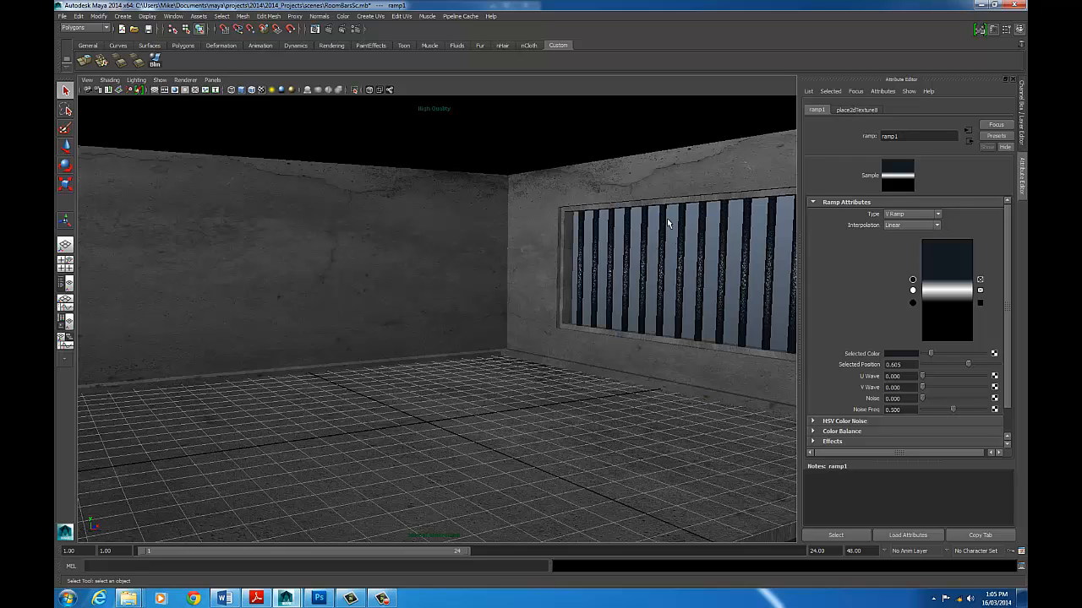
right_click_drag(667, 220, 513, 217, "alt")
left_click(532, 199)
left_click(126, 16)
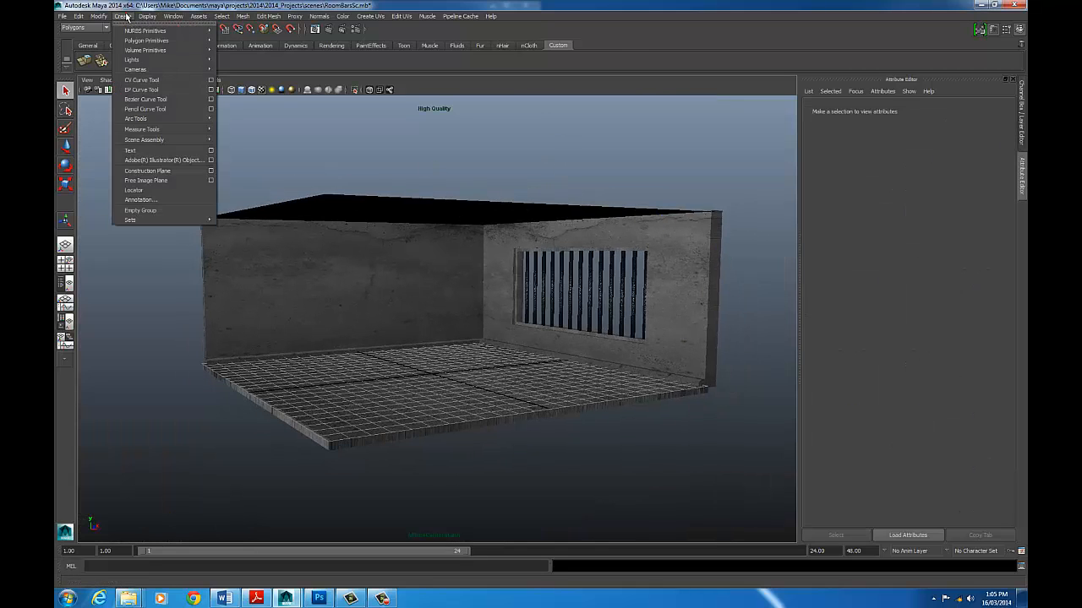
mouse_move(127, 61)
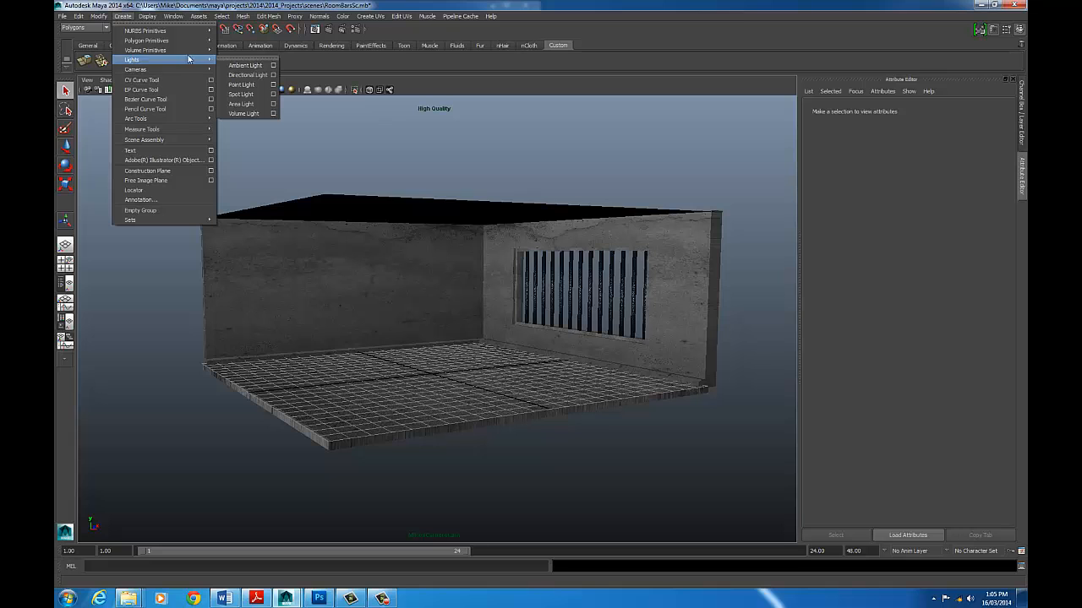
left_click(258, 66)
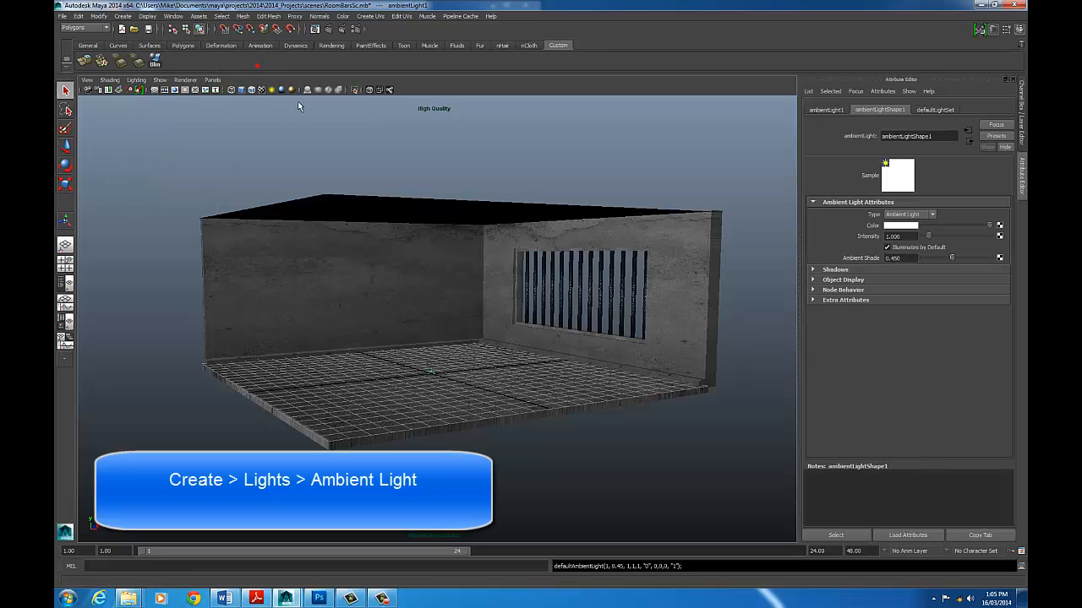
Raise the ambient light to about mid-height in the room and display the textured viewport using all lights
left_click_drag(433, 309, 453, 278, "alt")
key("w")
right_click_drag(454, 278, 554, 264, "alt")
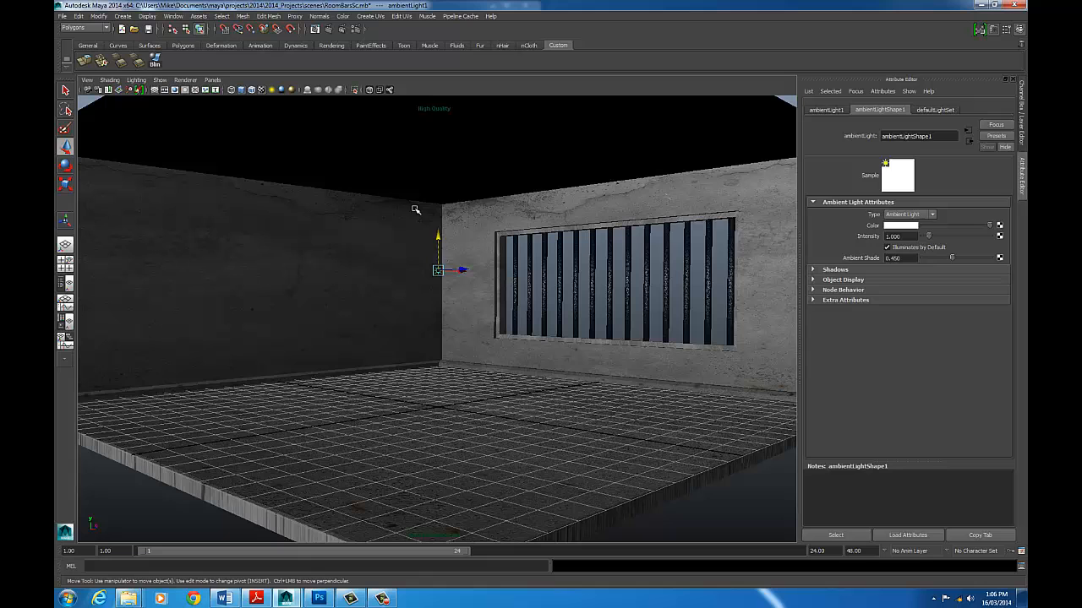
left_click(274, 90)
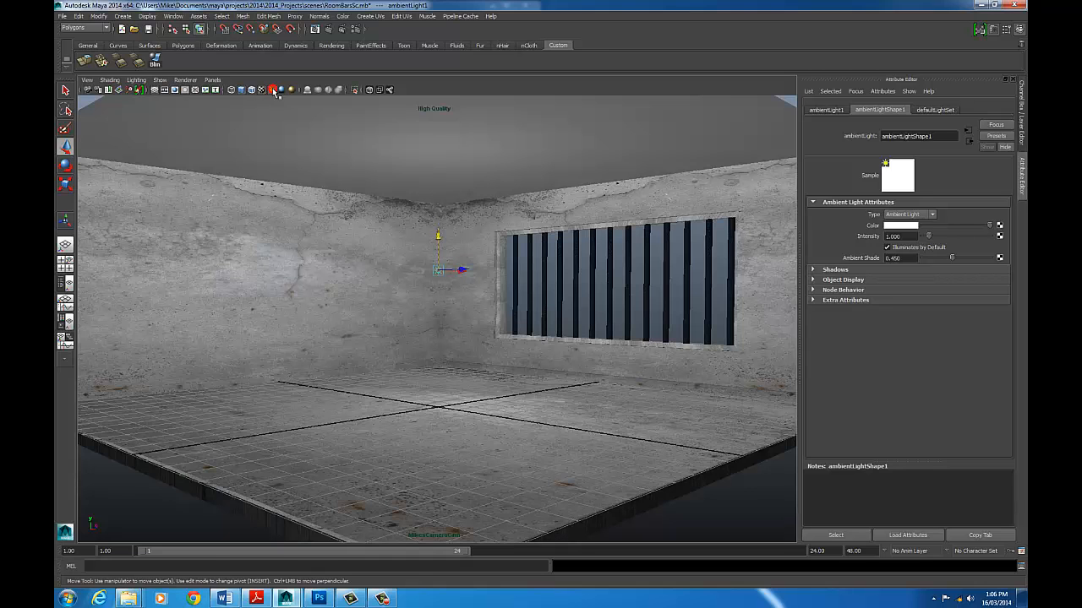
key("6")
key("7")
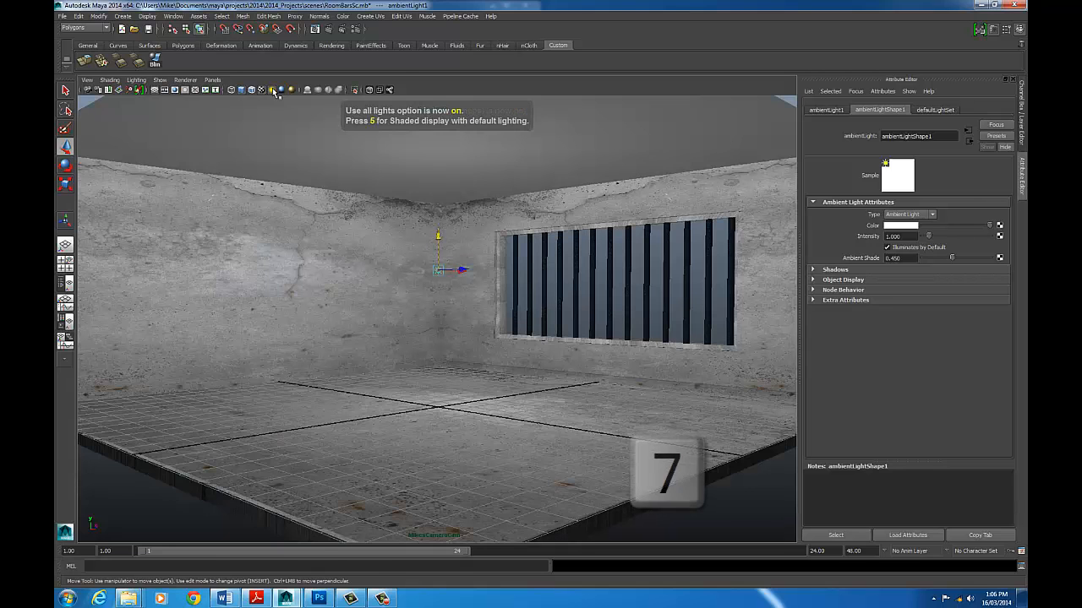
Set the ambient light's intensity to 0.25, test-render the room with mental ray, and close the render
mouse_move(506, 297)
left_mouse_down("alt")
mouse_move(522, 319)
mouse_move(471, 295)
left_mouse_up("alt")
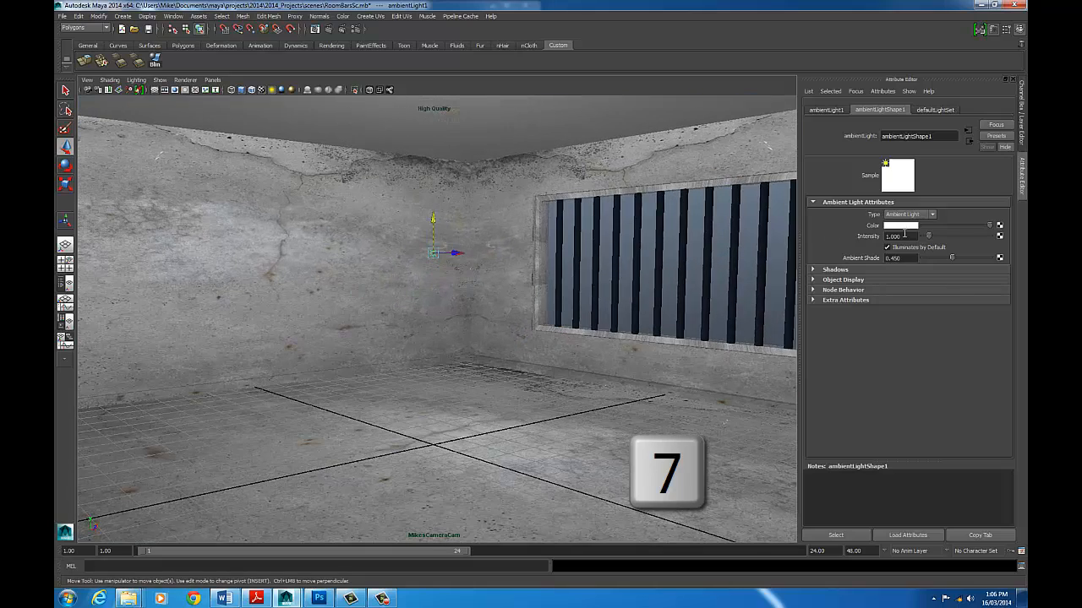
left_click_drag(912, 237, 837, 240)
type(".2")
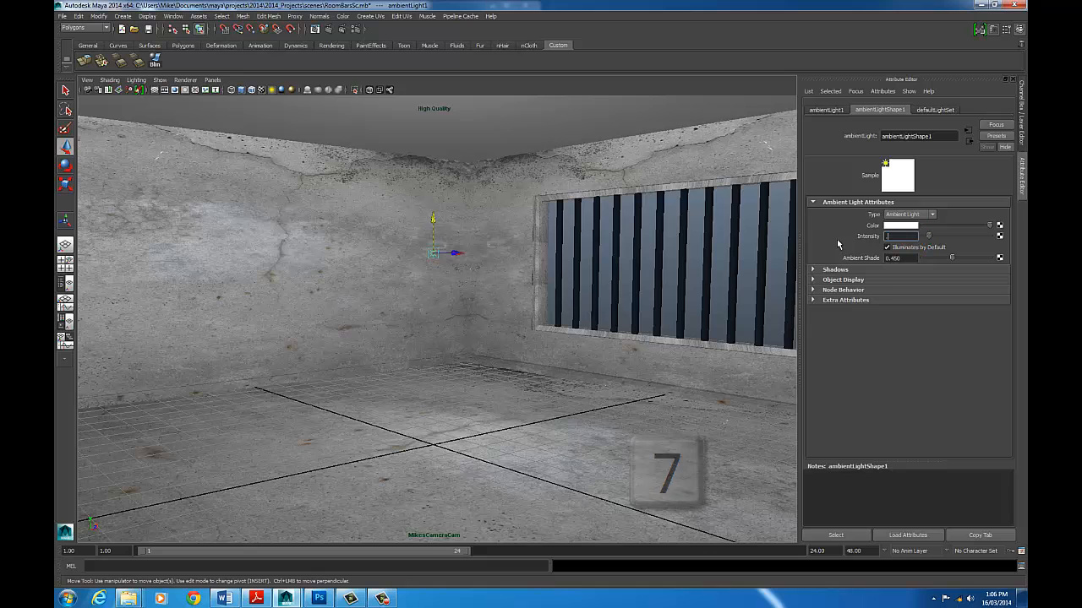
type("5")
key("Return")
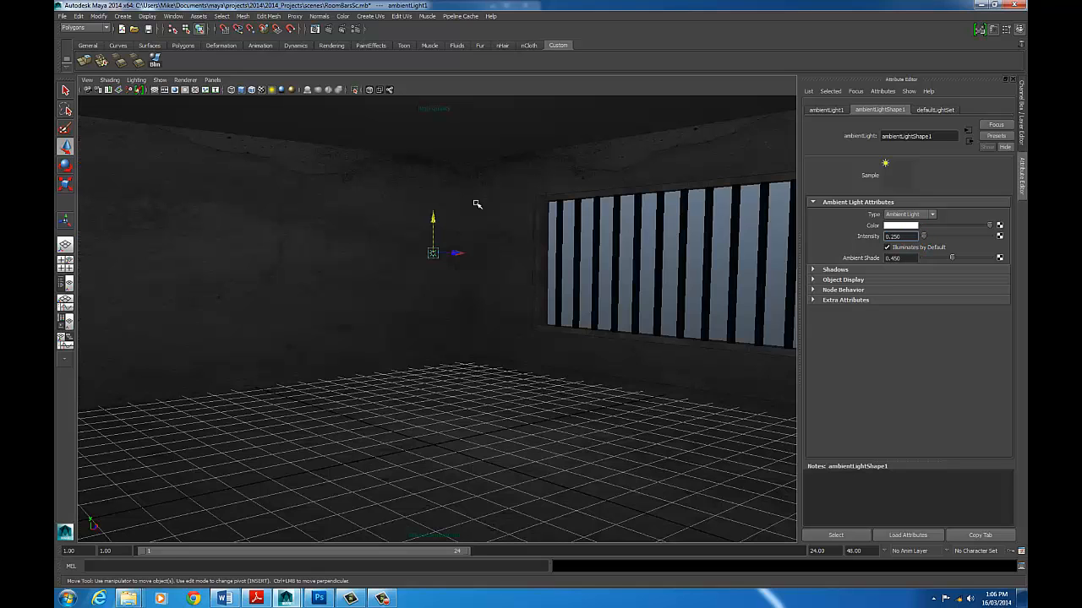
left_click(329, 29)
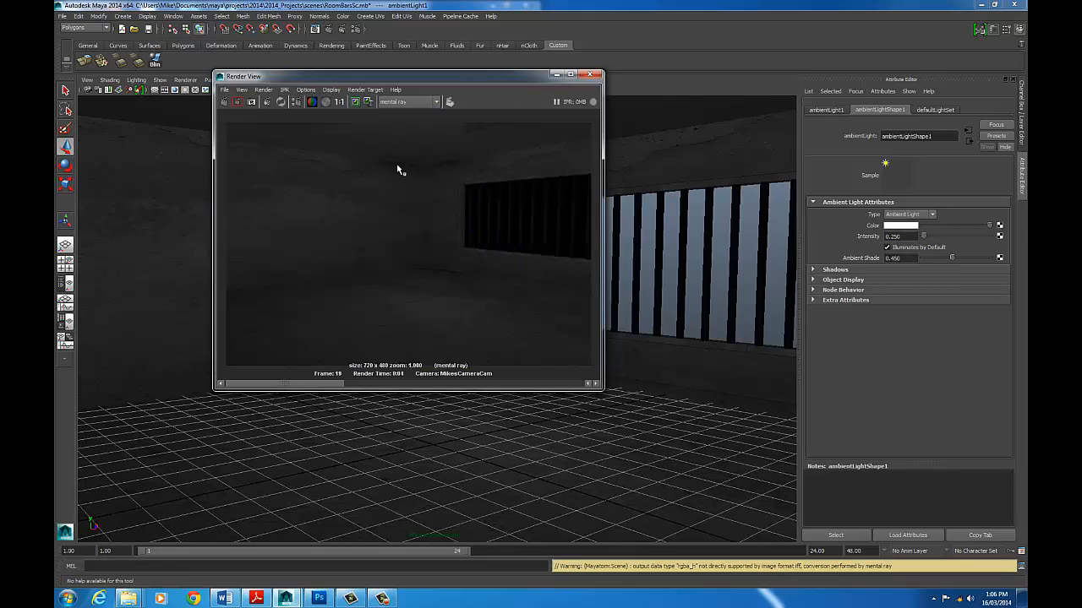
left_click(591, 76)
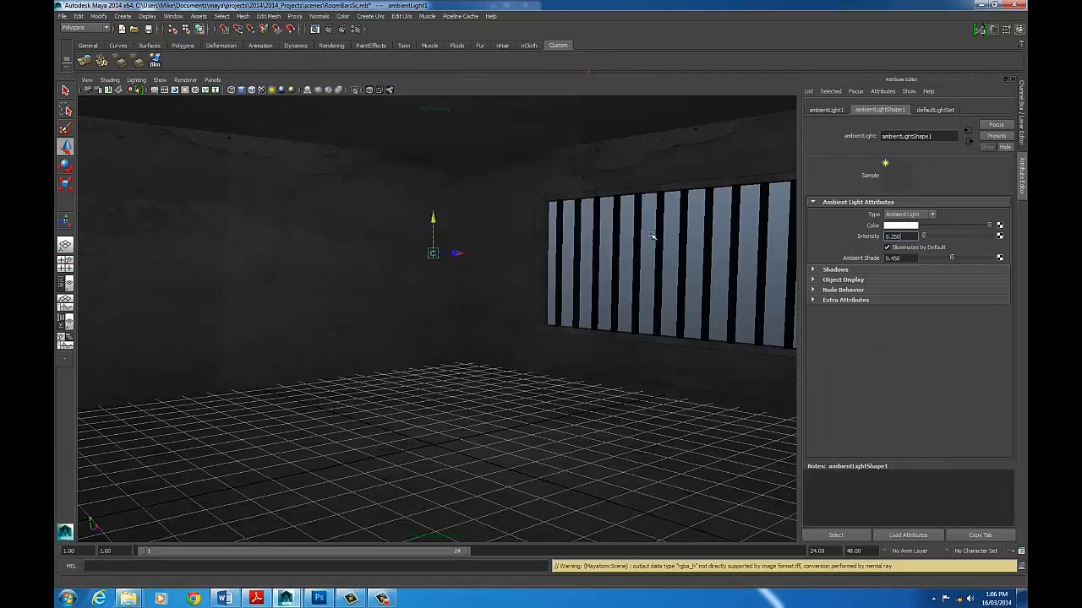
Create an area light in the room scene
right_click_drag(647, 234, 459, 241, "alt")
mouse_move(459, 242)
left_mouse_down("alt")
mouse_move(527, 241)
mouse_move(445, 243)
left_mouse_up("alt")
right_click_drag(446, 243, 645, 233, "alt")
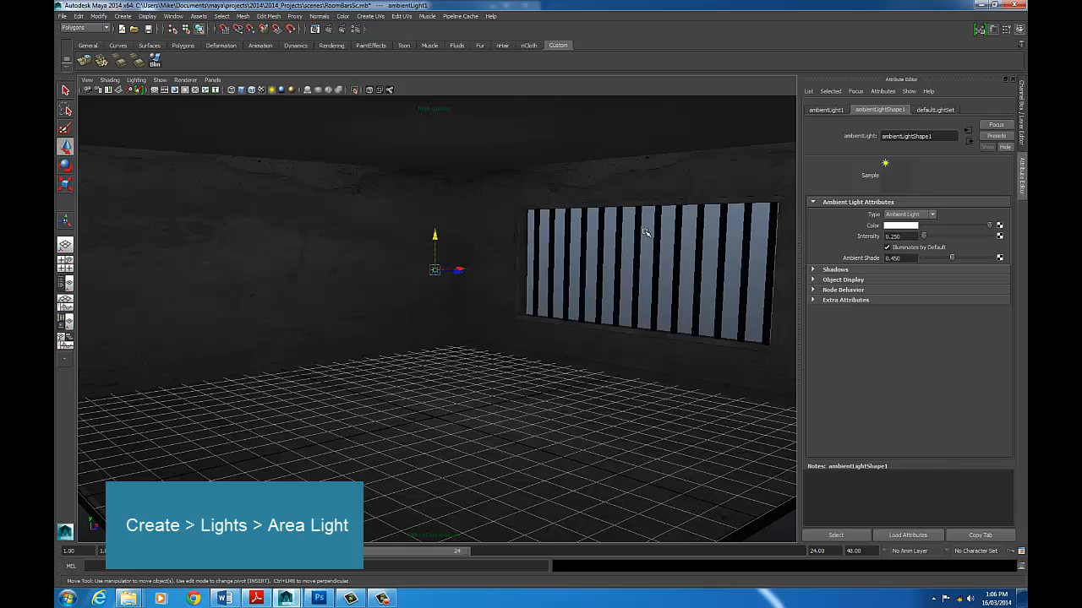
left_click(123, 16)
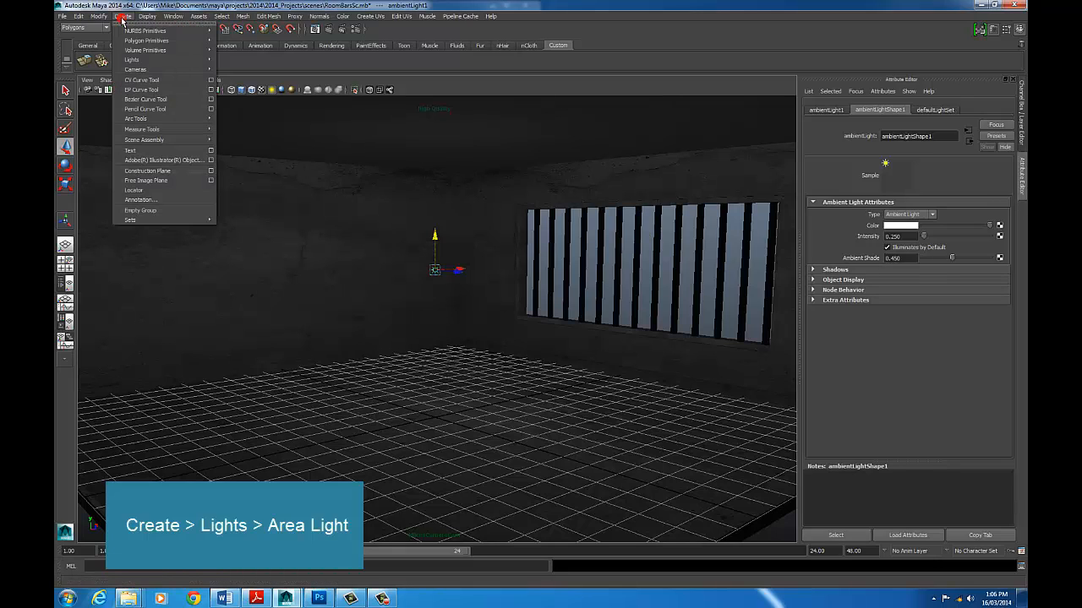
mouse_move(137, 61)
left_click(245, 103)
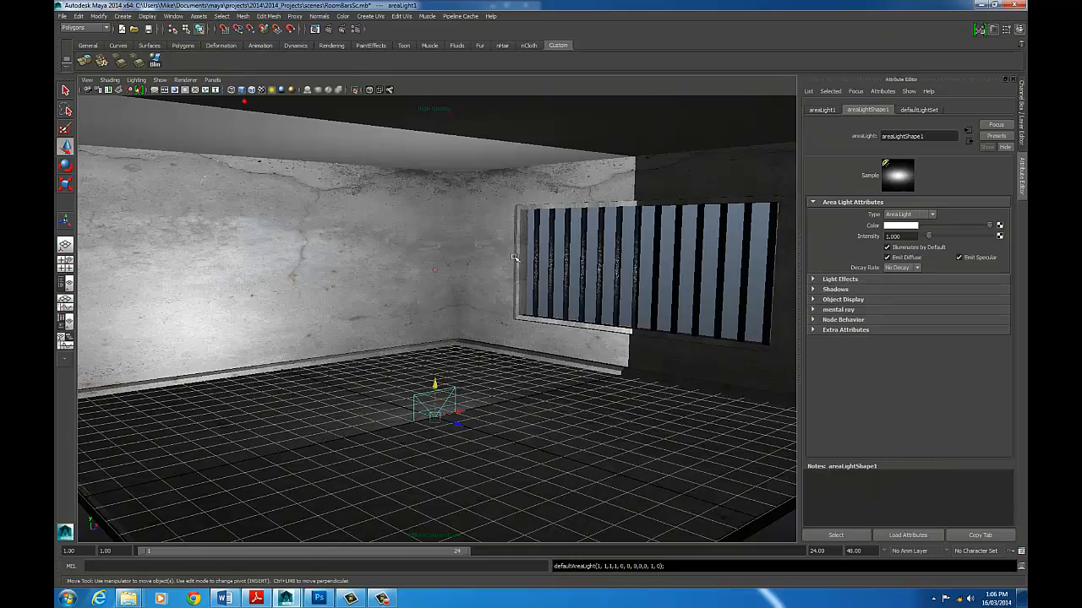
Raise the area light about 6.6 units and move it along Z toward the open side of the room
right_click_drag(649, 311, 469, 304, "alt")
left_click_drag(470, 305, 497, 321, "alt")
left_click_drag(441, 344, 441, 292)
left_click_drag(461, 330, 591, 176)
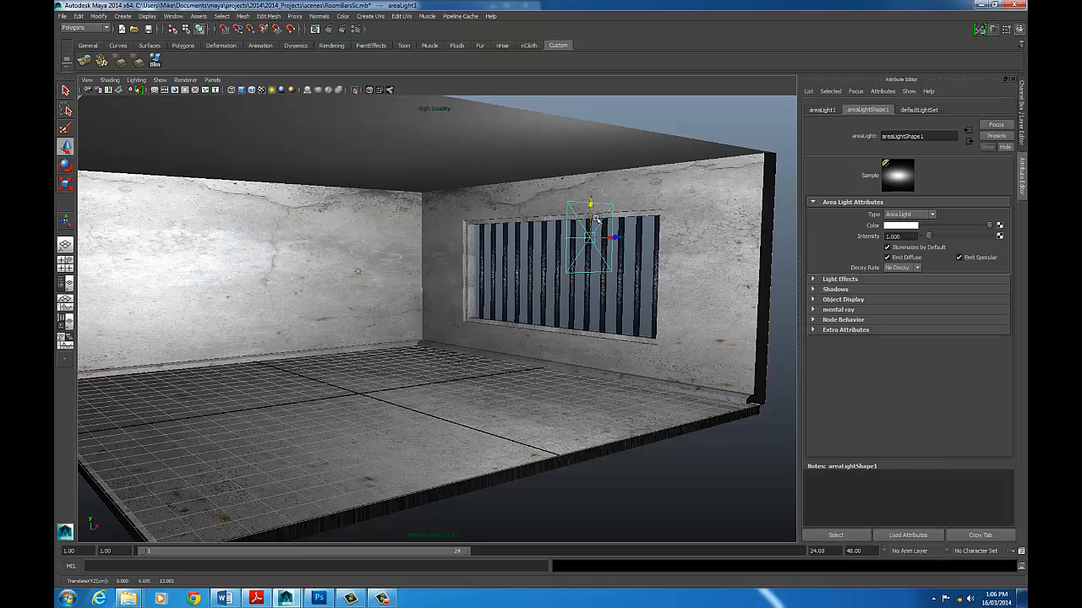
Rotate the area light so it angles into the room and set its intensity to about 0.602
key("e")
left_click_drag(624, 225, 592, 245)
right_click_drag(591, 245, 549, 292, "alt")
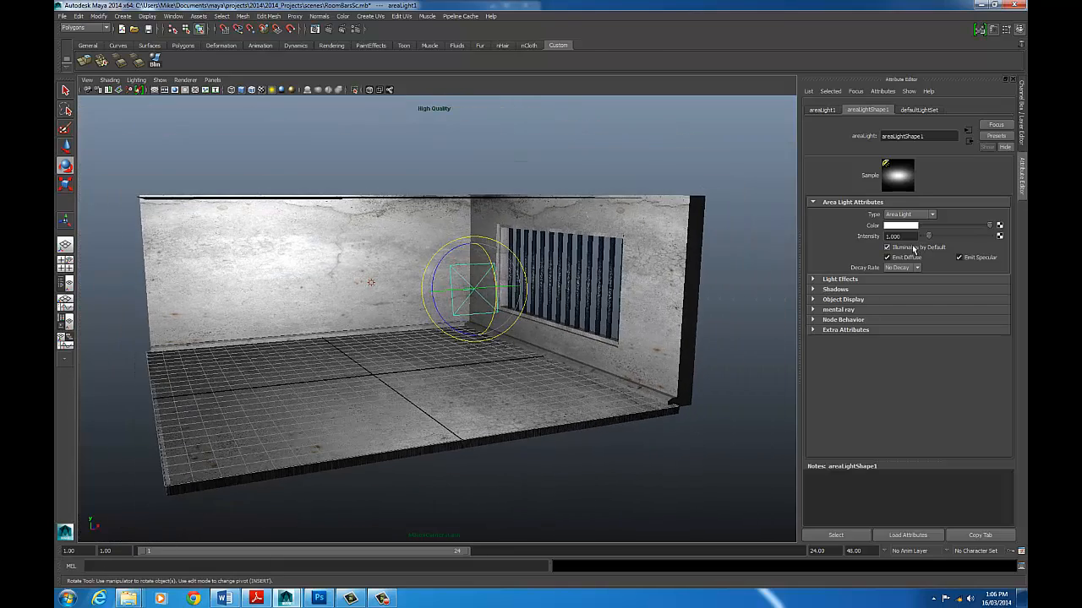
left_click_drag(929, 236, 929, 237)
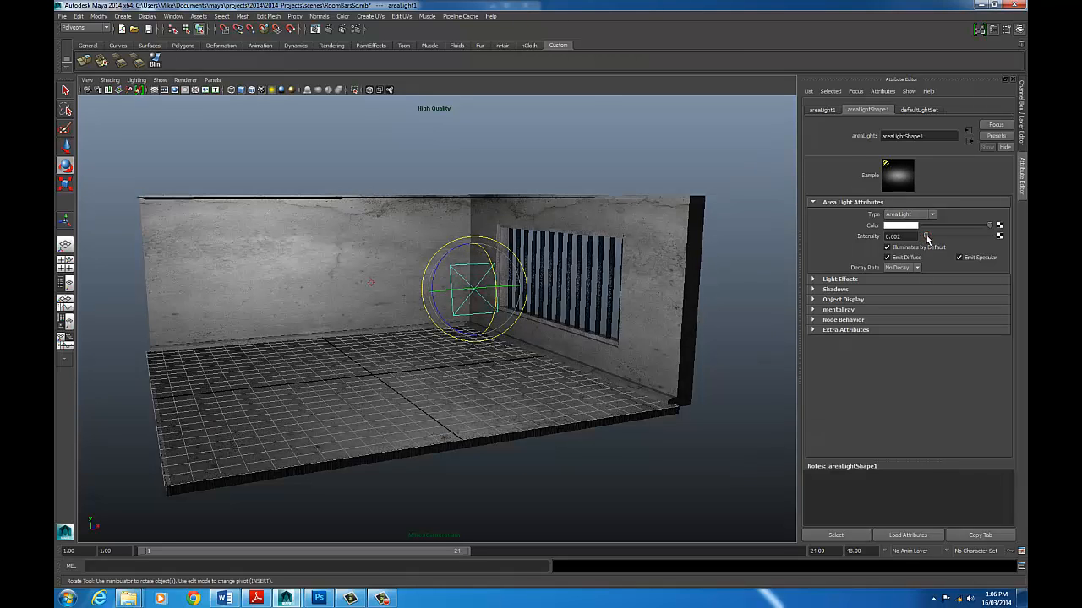
Duplicate the area light, move the copy to another part of the room, and rotate it toward the barred window wall
left_click_drag(512, 309, 543, 305, "alt")
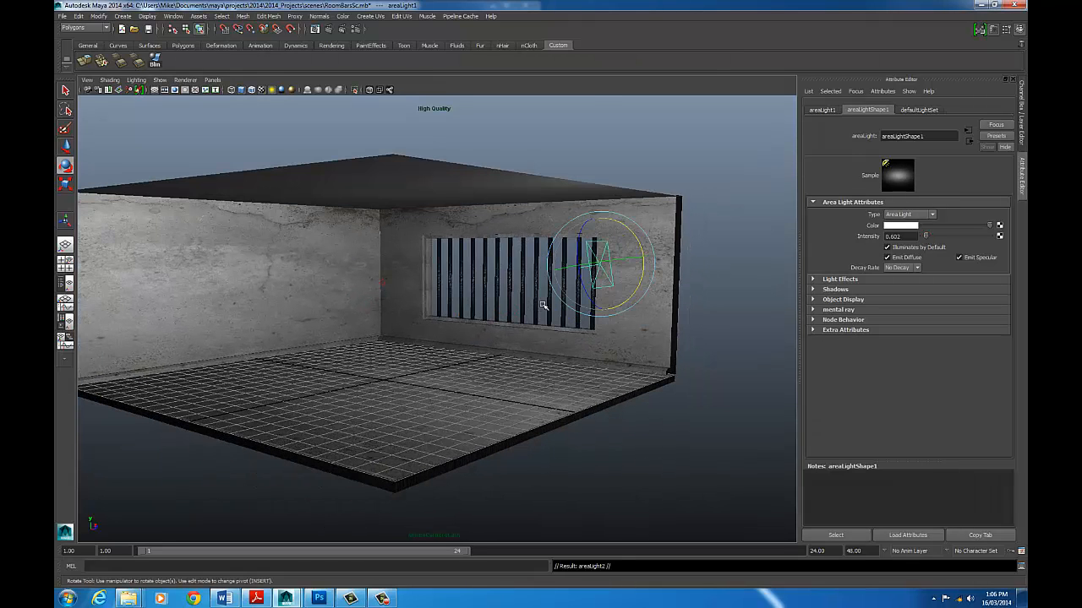
key("ctrl+d")
key("w")
left_click_drag(633, 264, 449, 329)
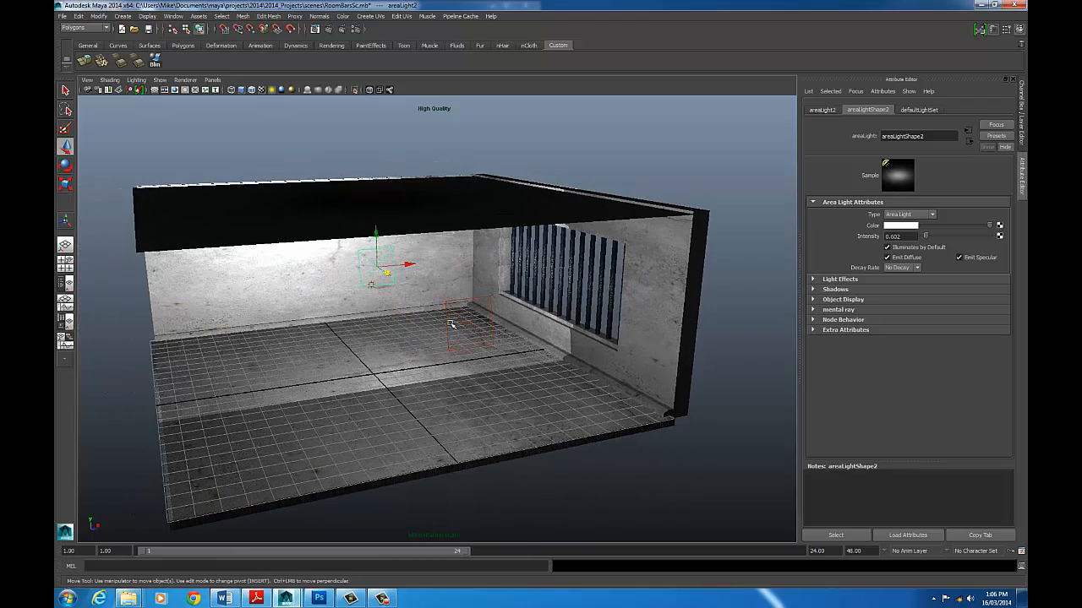
key("e")
left_click_drag(409, 266, 361, 283)
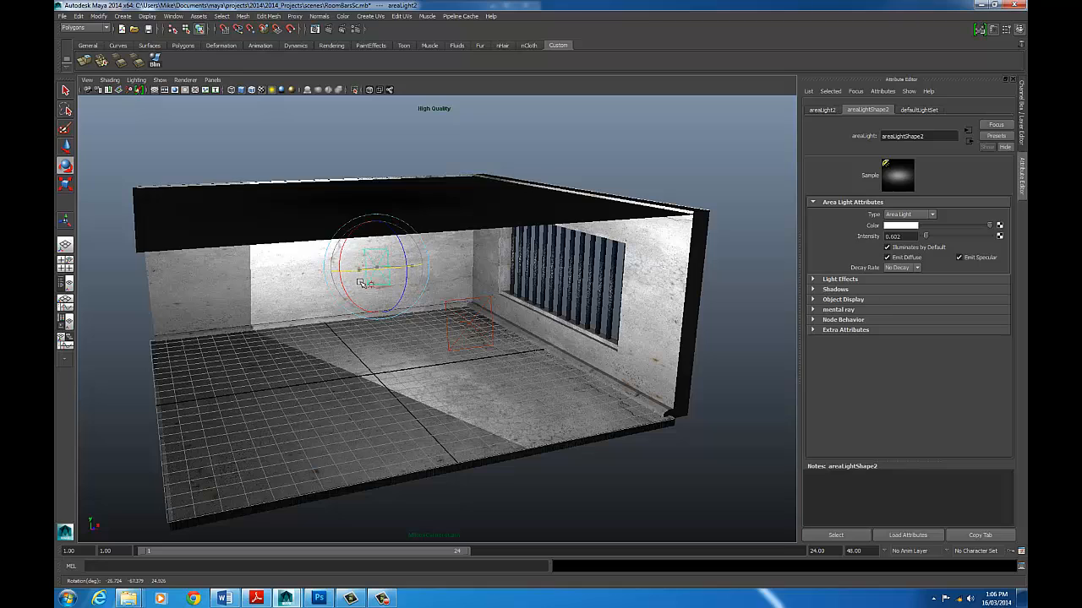
Set the duplicate area light's intensity to 0.2 and fine-tune its rotation and position along Z
double_click(908, 236)
type("0.2")
key("Return")
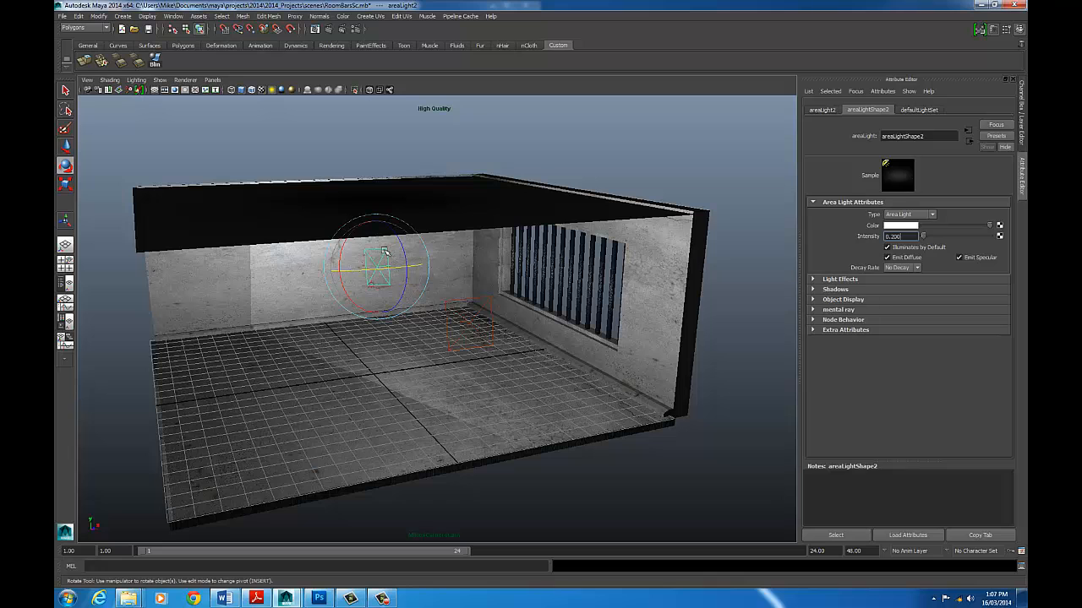
left_click_drag(413, 267, 413, 280)
key("w")
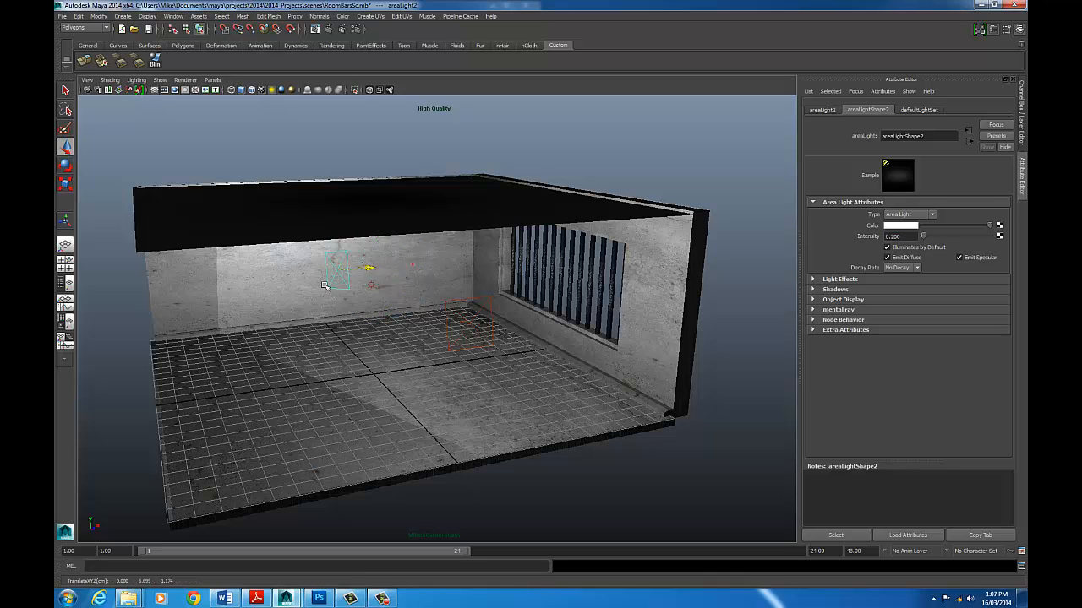
Test-render the wall corner and barred window with mental ray, and close the render
left_click_drag(386, 344, 431, 327, "alt")
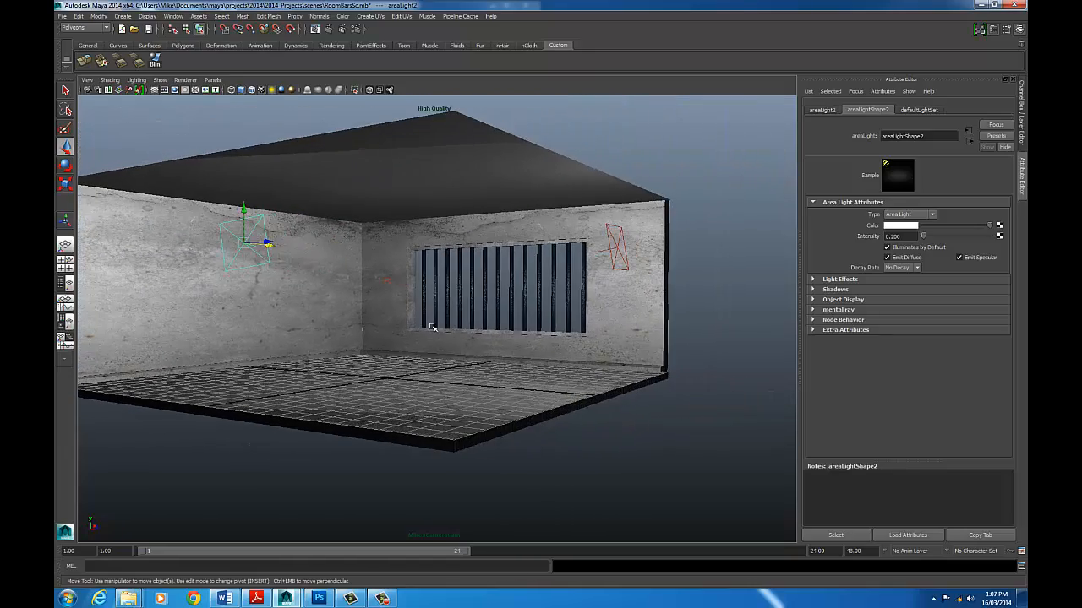
right_click_drag(299, 299, 572, 307, "alt")
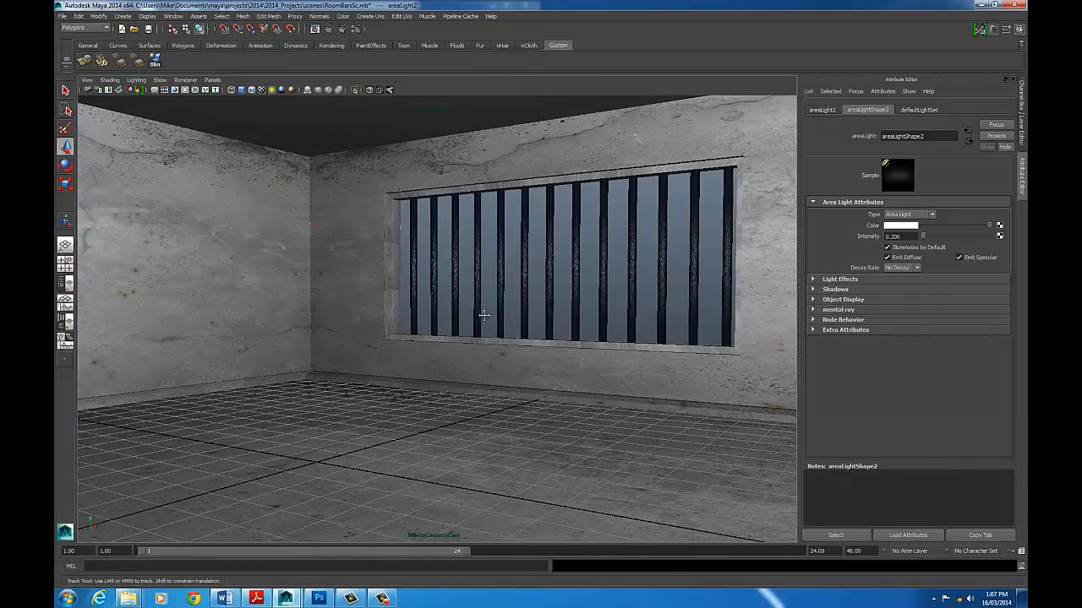
left_click_drag(483, 315, 491, 339, "alt")
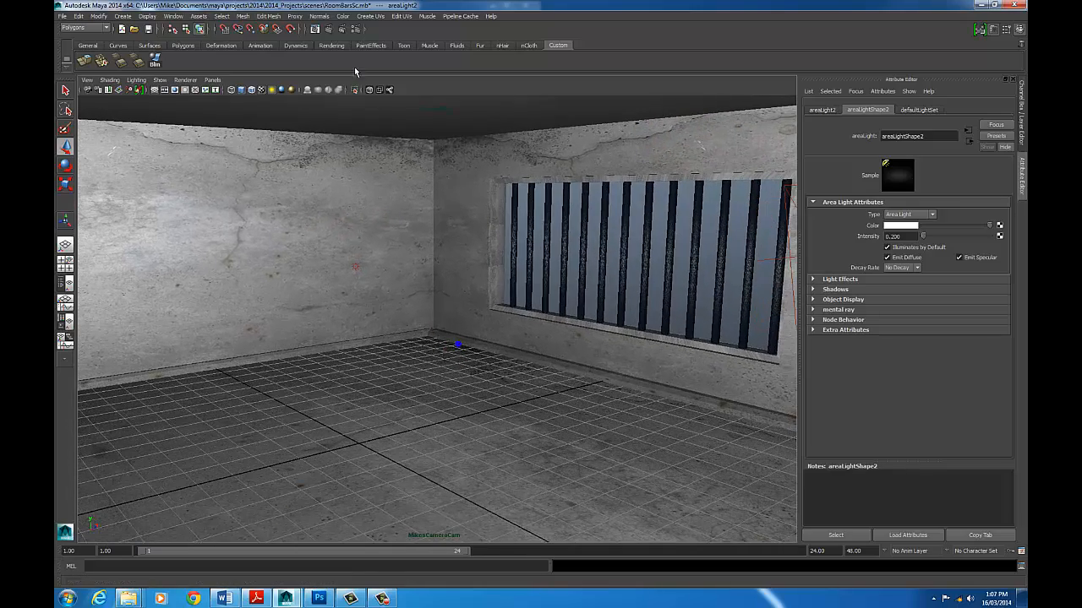
left_click(331, 29)
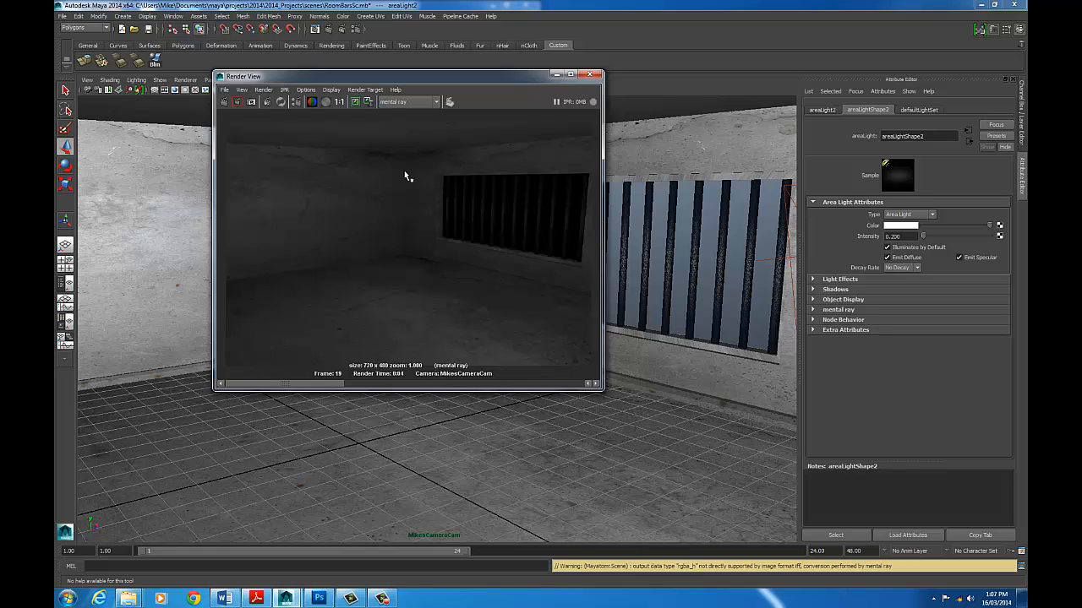
left_click(591, 75)
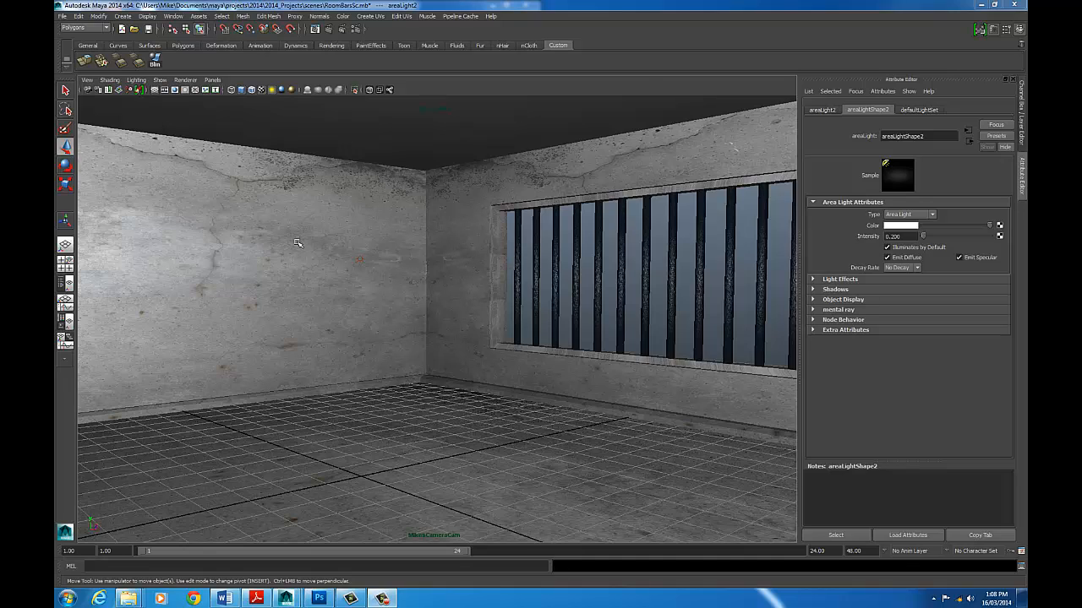
Create a Physical Sun and Sky environment in the mental ray indirect lighting render settings
left_click(357, 31)
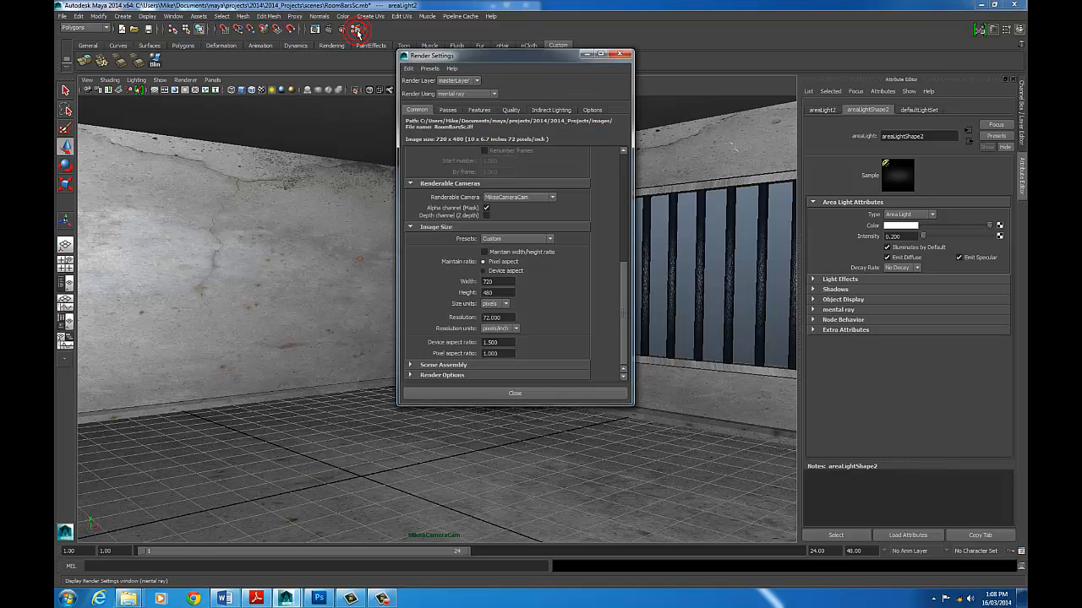
left_click_drag(517, 59, 266, 102)
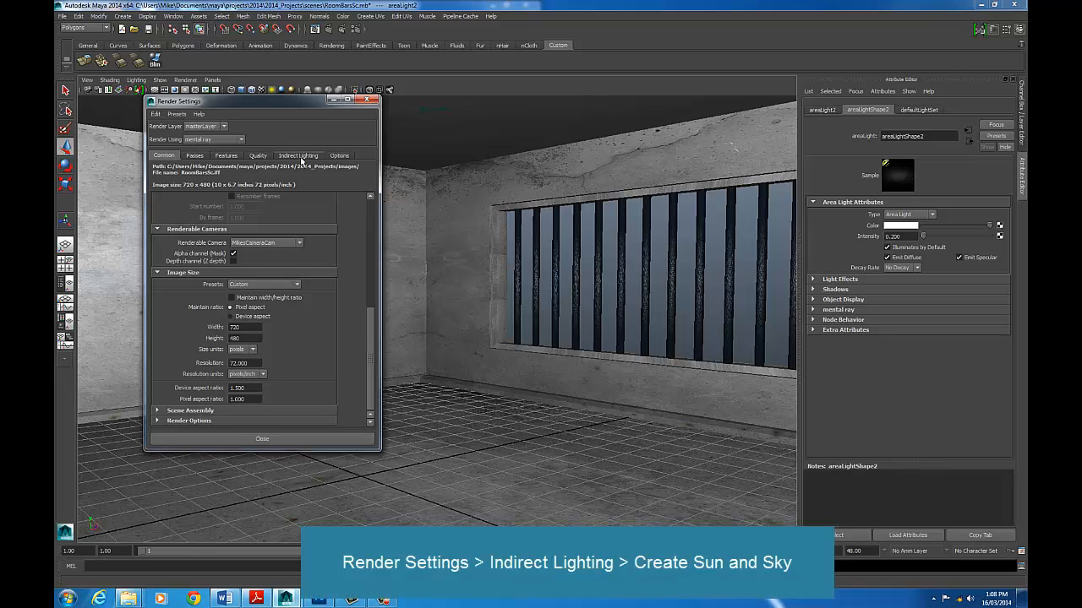
left_click(301, 157)
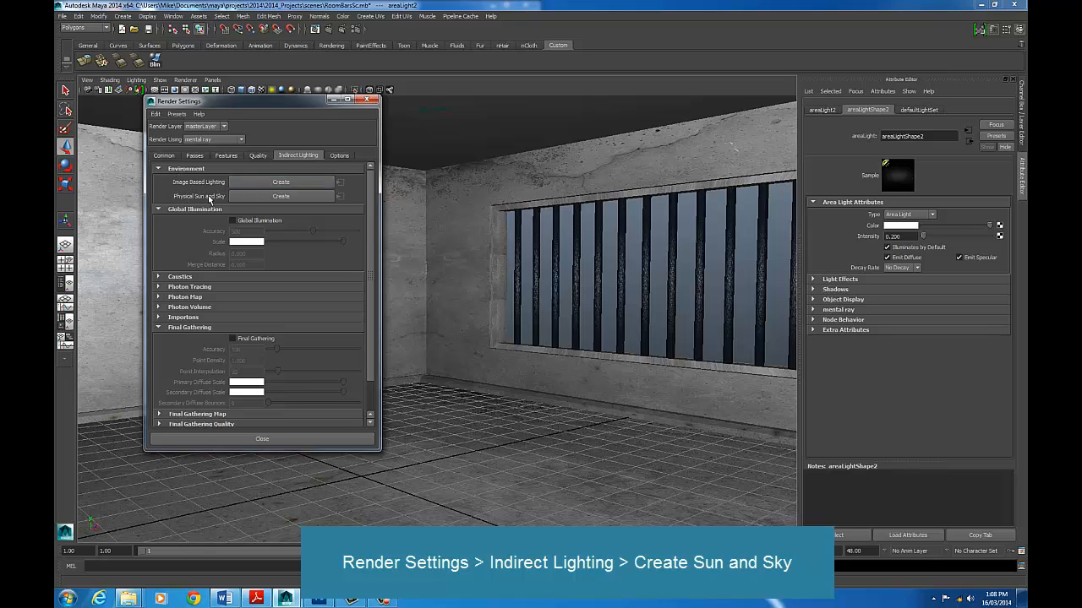
left_click(280, 196)
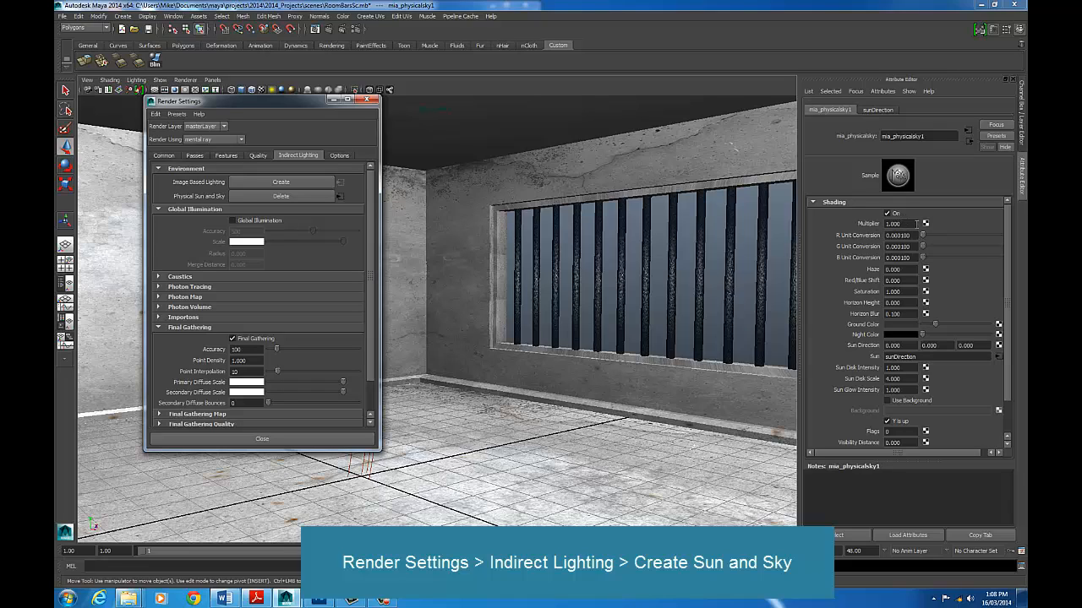
Close the render settings and set the physical sky's multiplier to 0.35
left_click(367, 99)
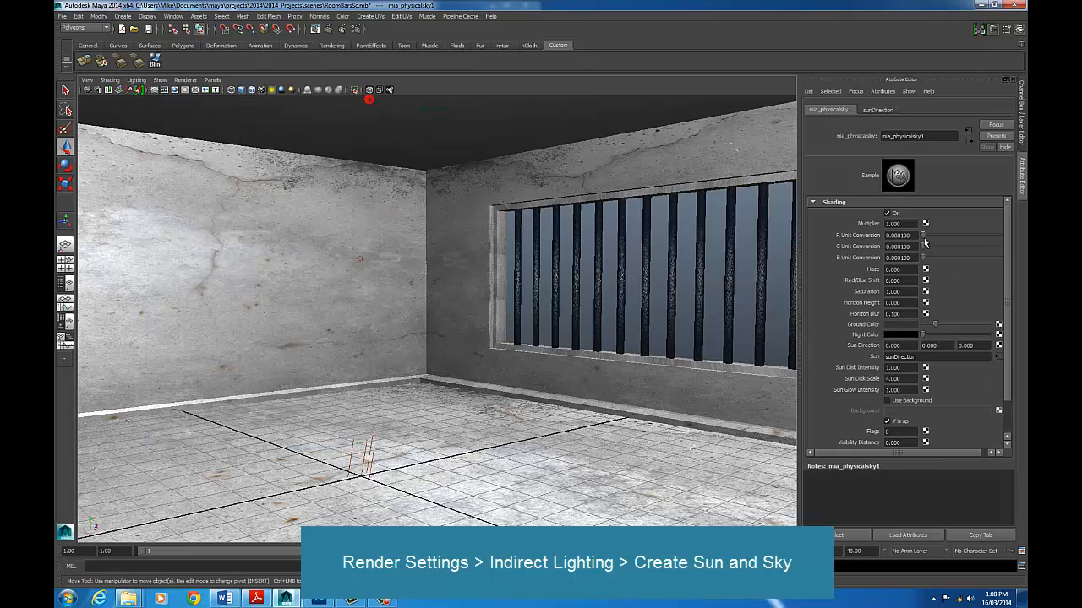
double_click(902, 223)
type("235")
key("Return")
Test-render the room with mental ray to check the sky through the barred window, and close the render
left_click(327, 29)
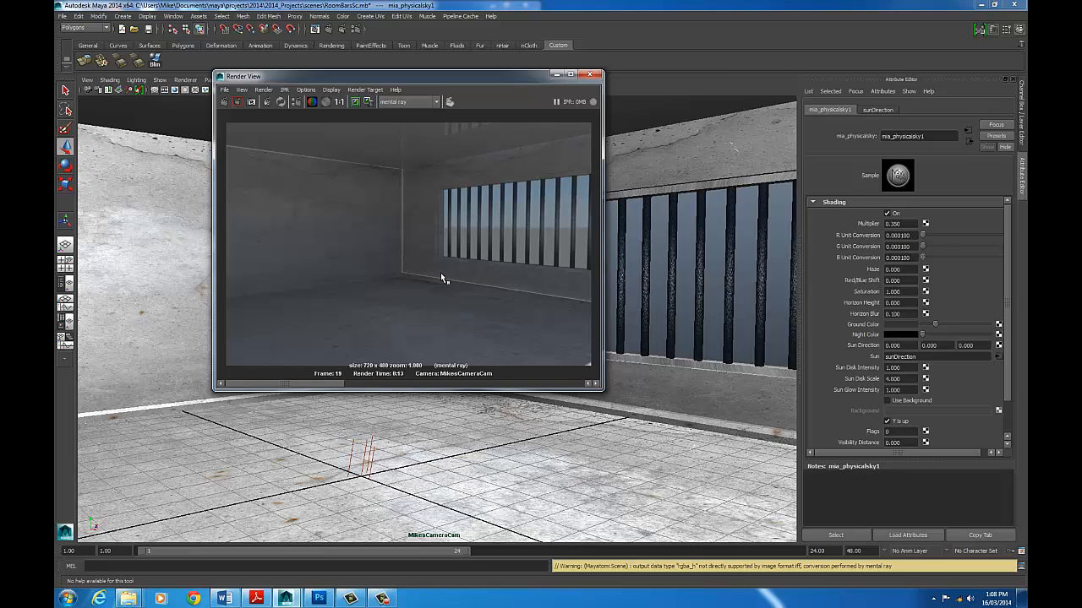
left_click(320, 165)
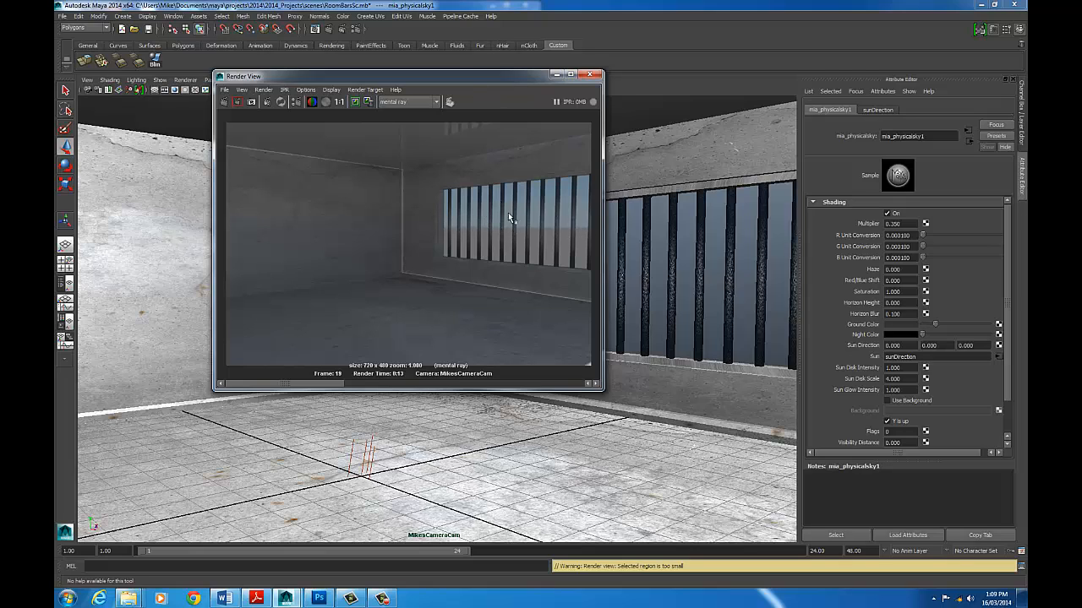
left_click_drag(503, 78, 460, 112)
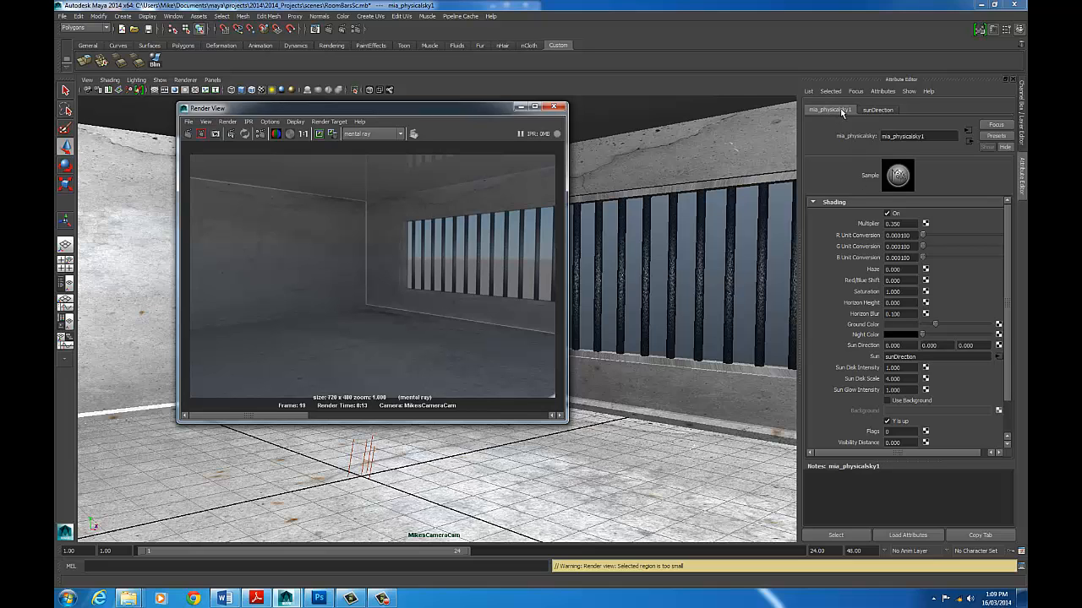
left_click(556, 107)
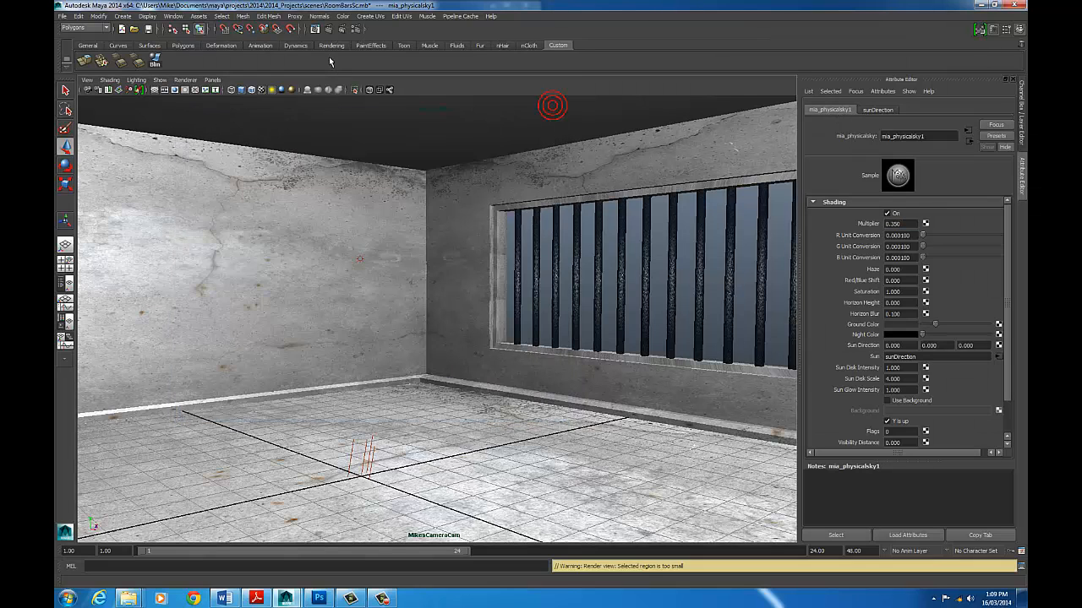
Set the physical sky's horizon height to -5 and test-render the room again with mental ray
left_click(357, 29)
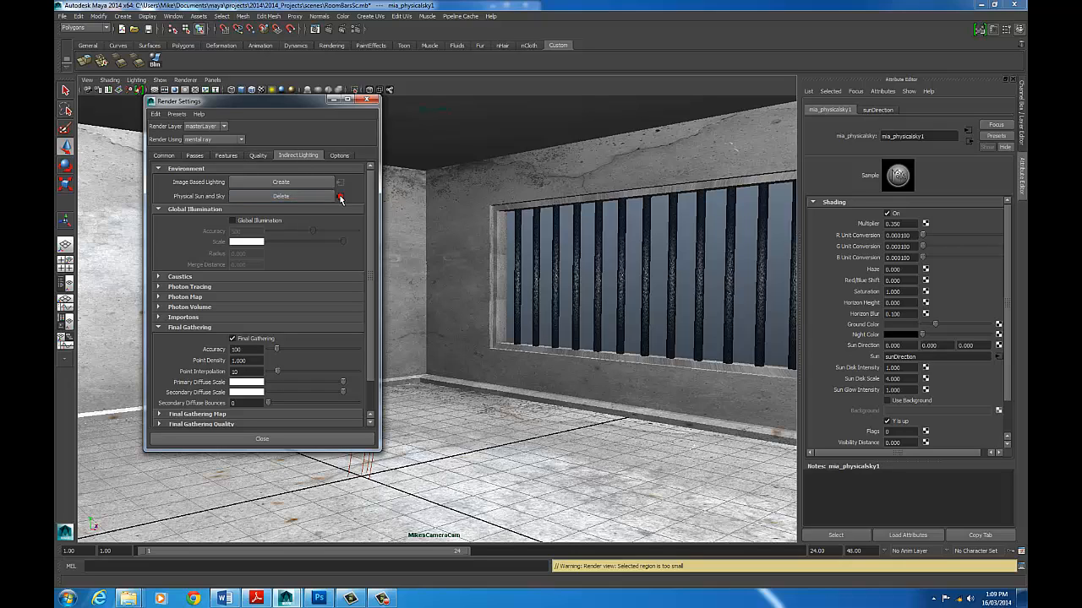
left_click(365, 100)
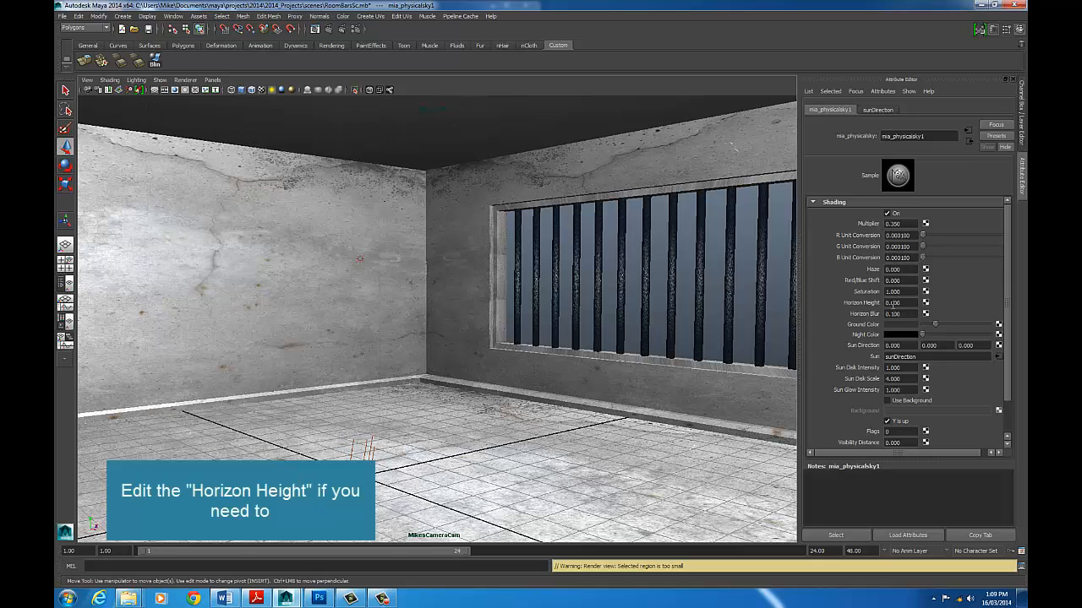
left_click_drag(907, 303, 797, 295)
type("-5")
key("Return")
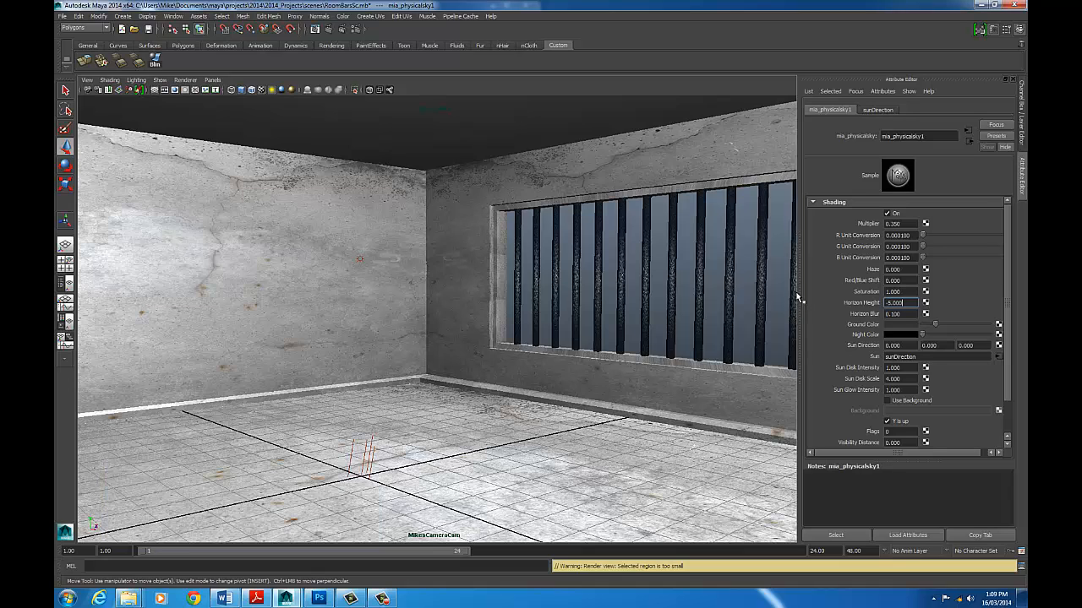
left_click(326, 29)
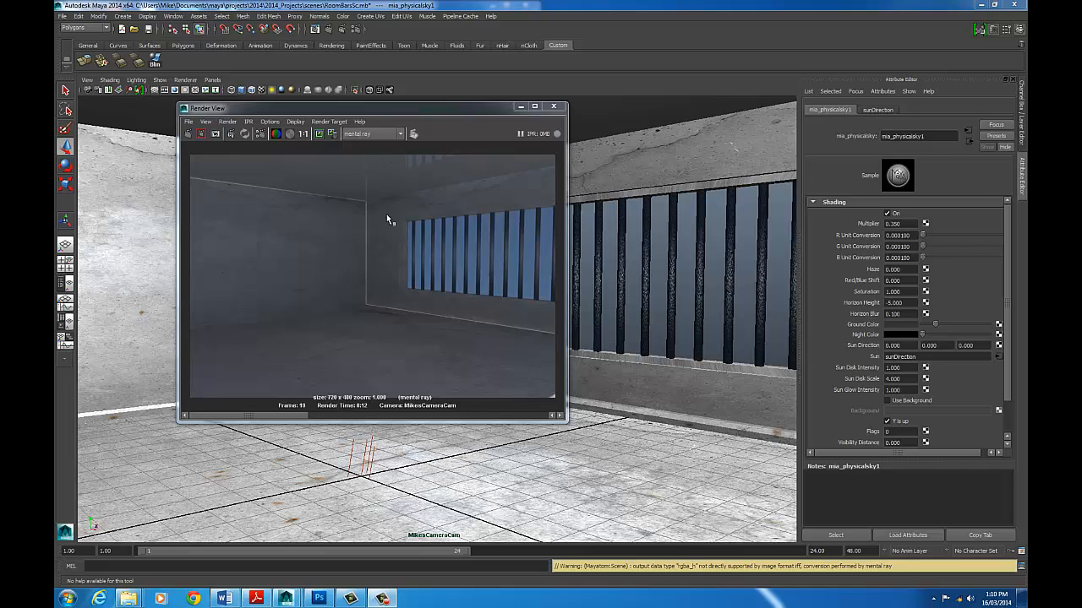
left_click_drag(372, 108, 326, 90)
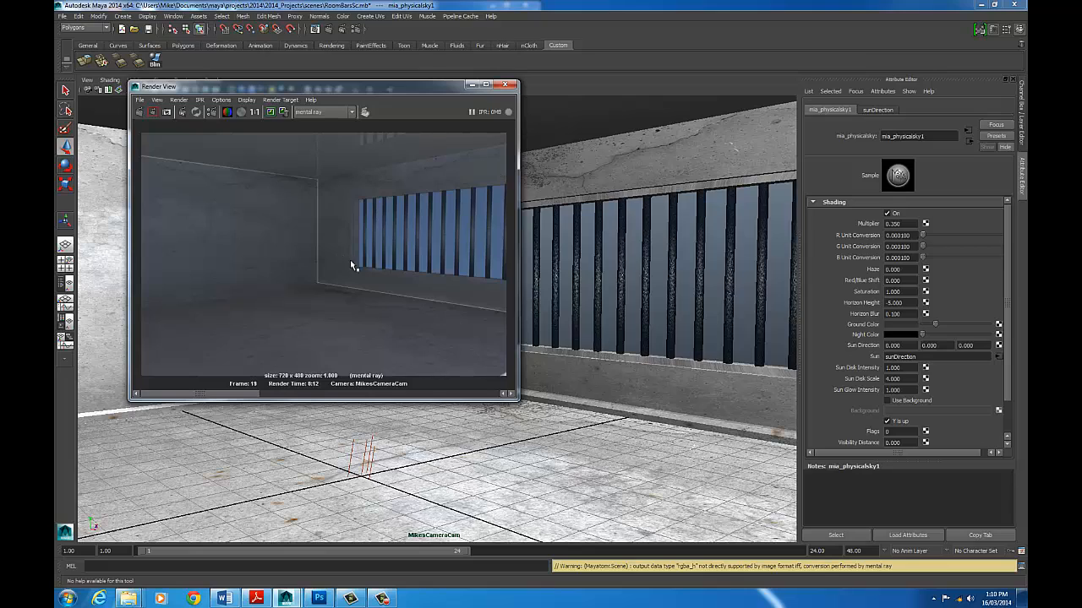